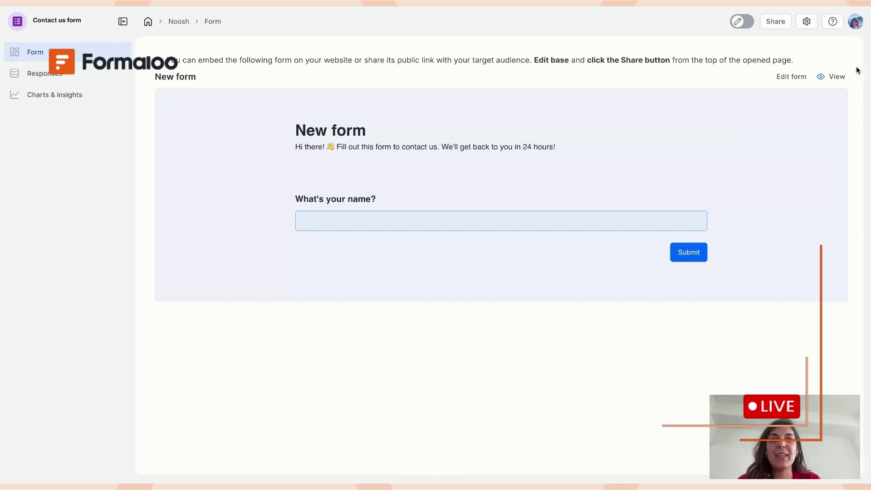
- Open the form in the editor and change its title to 'Contact us'
{"action": "left_click", "coordinate": [796, 77]}
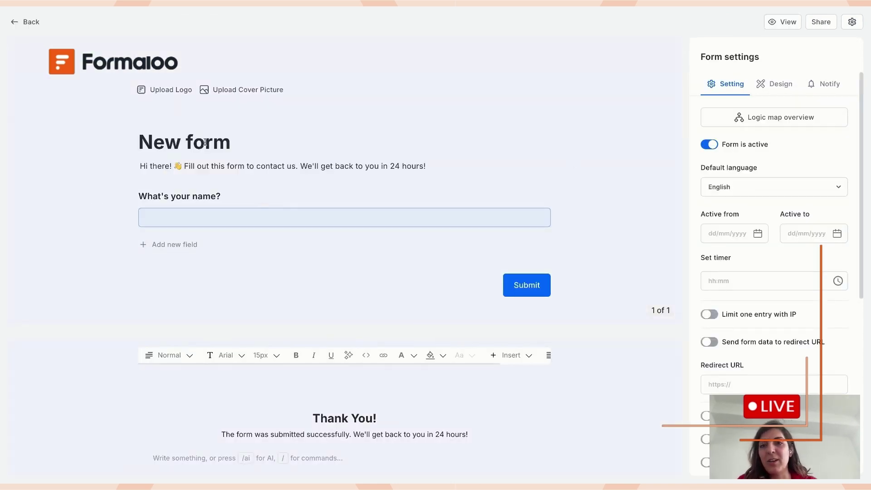
{"action": "left_click", "coordinate": [205, 142]}
{"action": "key", "text": "ctrl+a"}
{"action": "type", "text": "Con"}
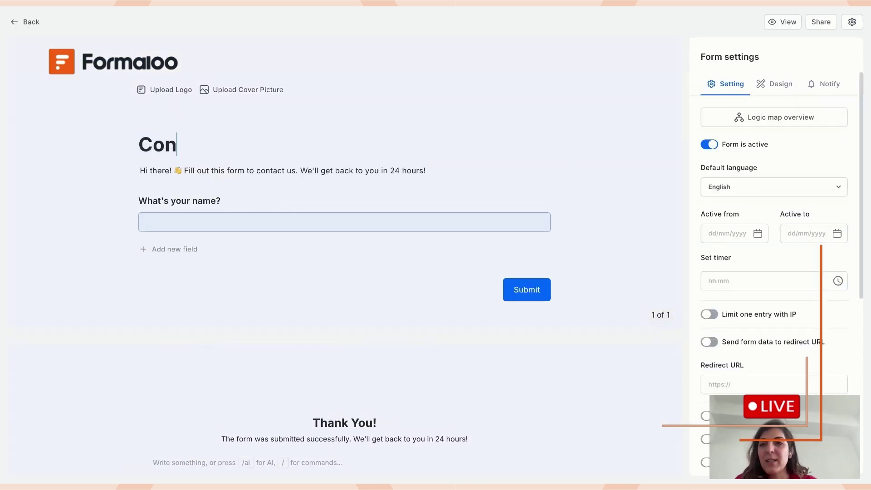
{"action": "type", "text": "tact us"}
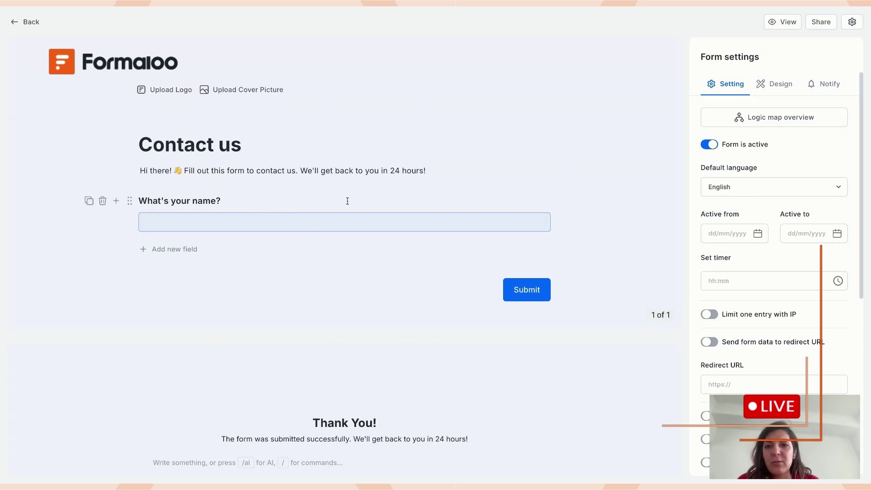
{"action": "left_click", "coordinate": [246, 200]}
- Delete the form description and rename the name question to 'Full name'
{"action": "triple_click", "coordinate": [232, 166]}
{"action": "key", "text": "BackSpace"}
{"action": "left_click", "coordinate": [230, 197]}
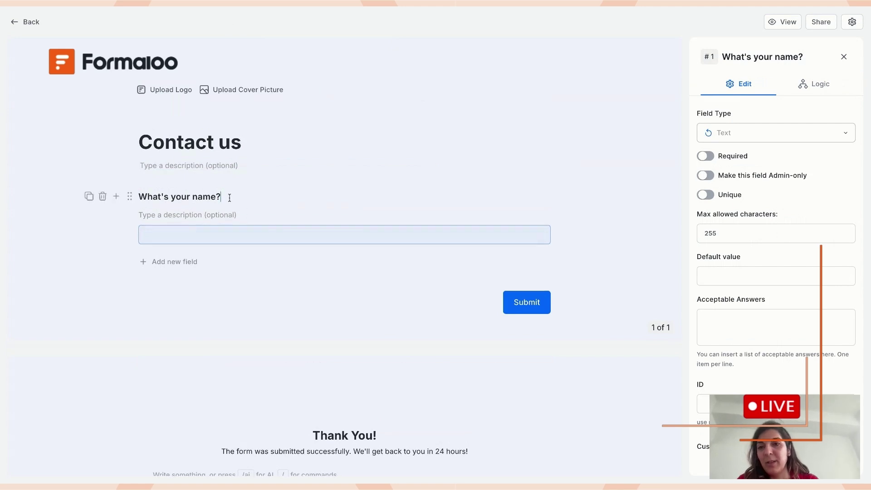
{"action": "triple_click", "coordinate": [229, 198]}
{"action": "type", "text": "Full name"}
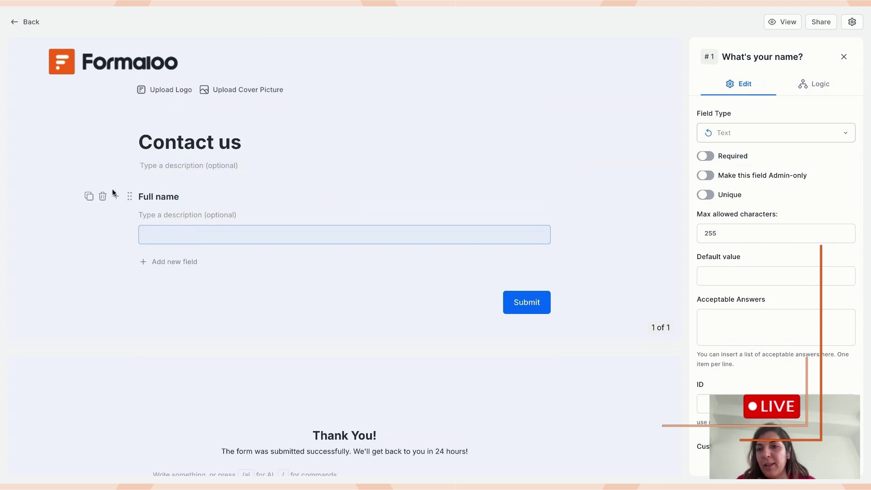
- Add an 'Email address' question and make it and Full name required
{"action": "left_click", "coordinate": [117, 196]}
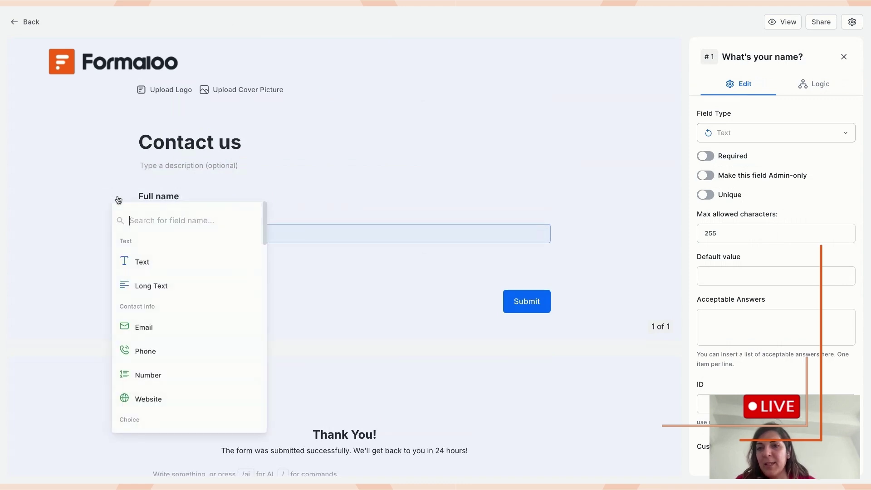
{"action": "left_click", "coordinate": [162, 329]}
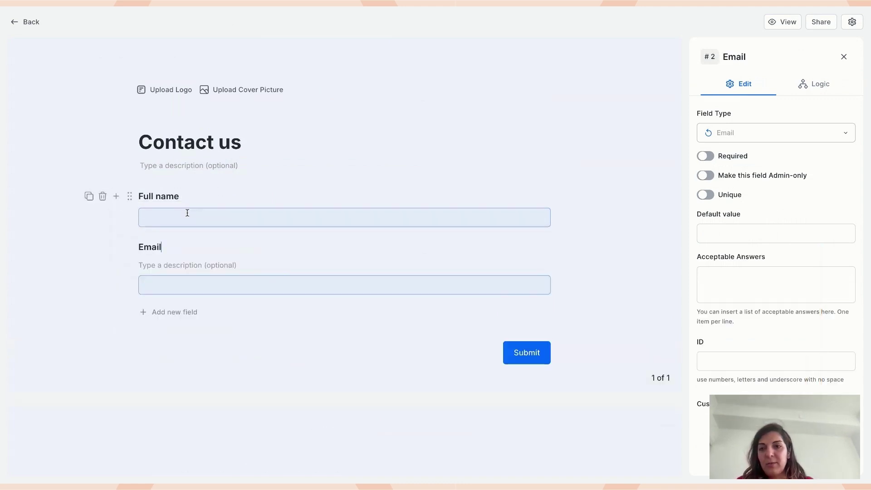
{"action": "type", "text": "address"}
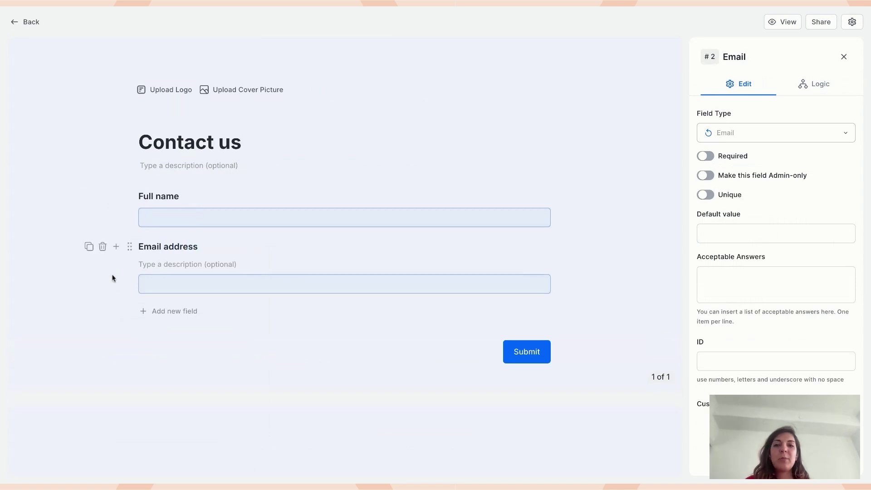
{"action": "left_click", "coordinate": [196, 194]}
{"action": "left_click", "coordinate": [706, 156]}
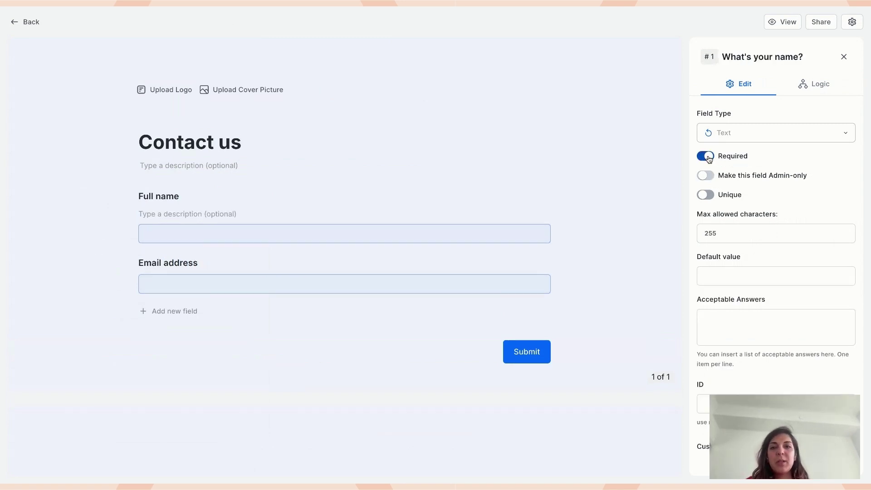
{"action": "left_click", "coordinate": [208, 266]}
{"action": "left_click", "coordinate": [706, 156]}
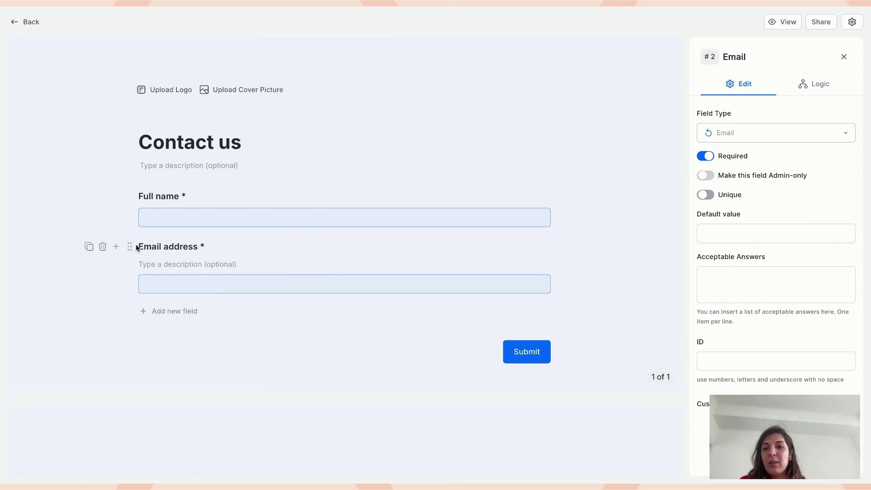
- Insert two Text questions labelled 'Company' and 'Role' below Email address
{"action": "left_click", "coordinate": [121, 247]}
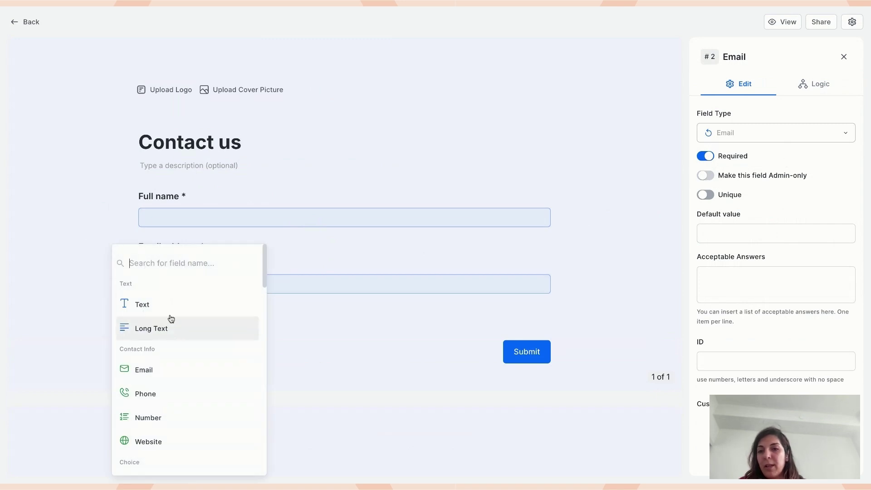
{"action": "left_click", "coordinate": [165, 299]}
{"action": "double_click", "coordinate": [164, 298]}
{"action": "type", "text": "Company"}
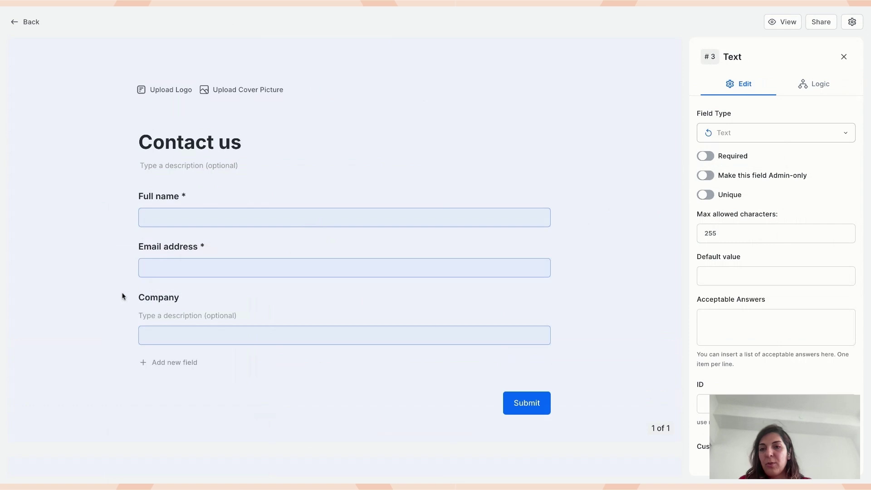
{"action": "left_click", "coordinate": [116, 297]}
{"action": "left_click", "coordinate": [142, 304]}
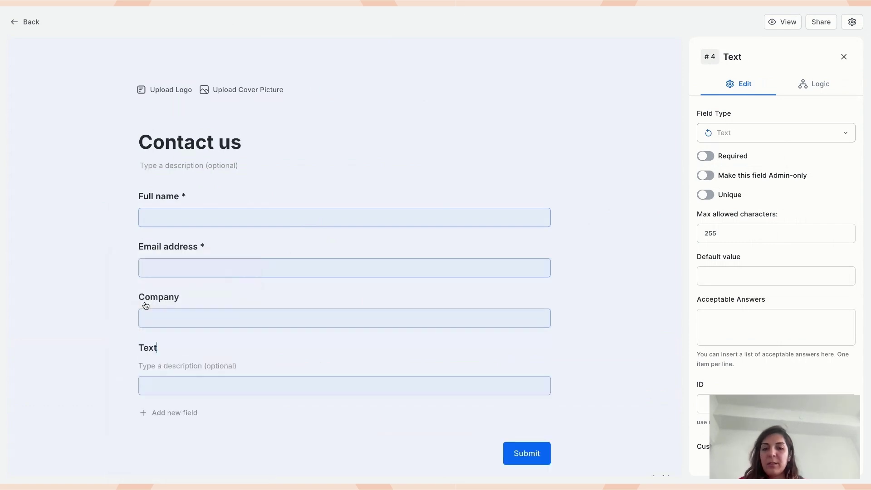
{"action": "type", "text": "Role"}
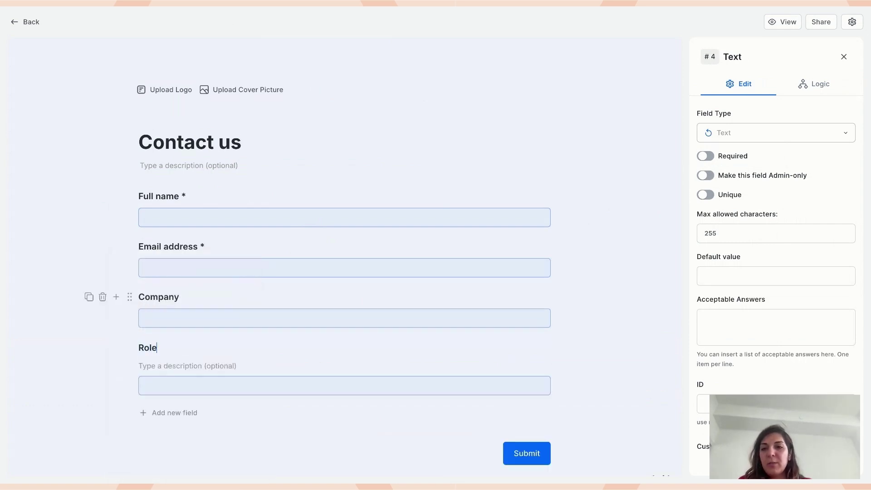
{"action": "scroll", "coordinate": [70, 340], "scroll_direction": "down", "scroll_amount": 2}
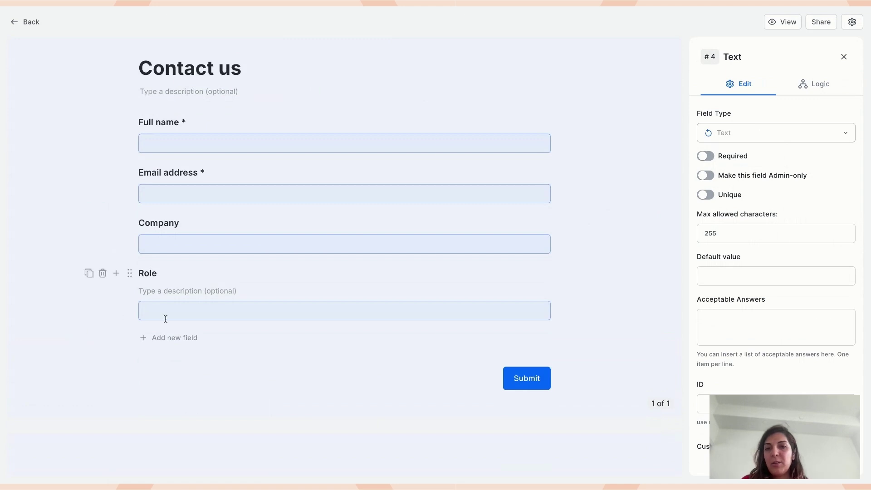
{"action": "scroll", "coordinate": [166, 319], "scroll_direction": "down", "scroll_amount": 3}
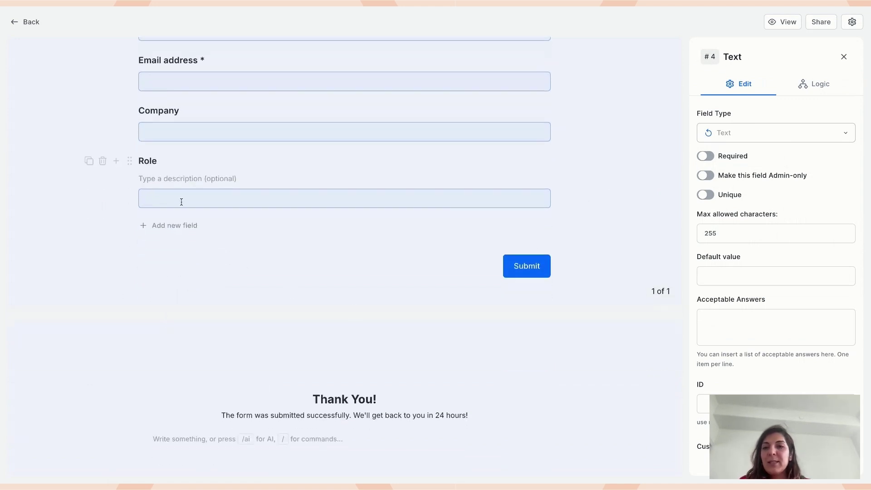
- Dismiss the field picker and Role settings, then view the form's design settings
{"action": "left_click", "coordinate": [117, 162]}
{"action": "type", "text": "page"}
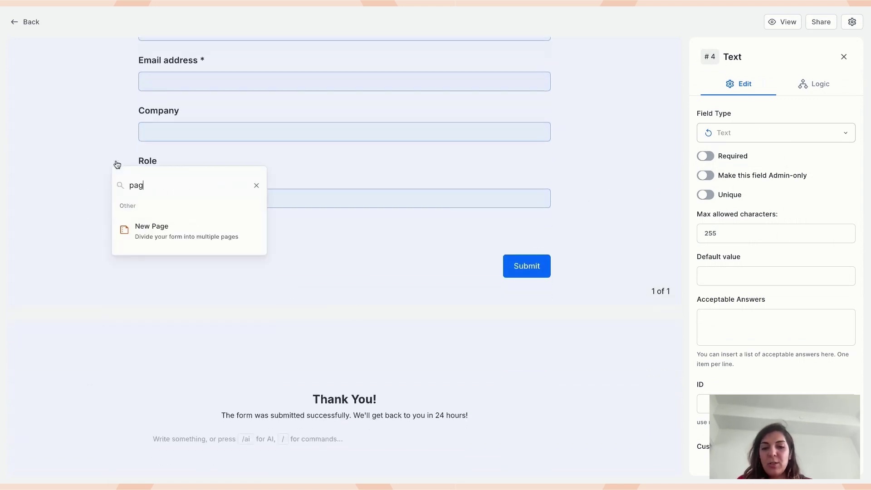
{"action": "left_click", "coordinate": [164, 230]}
{"action": "left_click", "coordinate": [843, 56]}
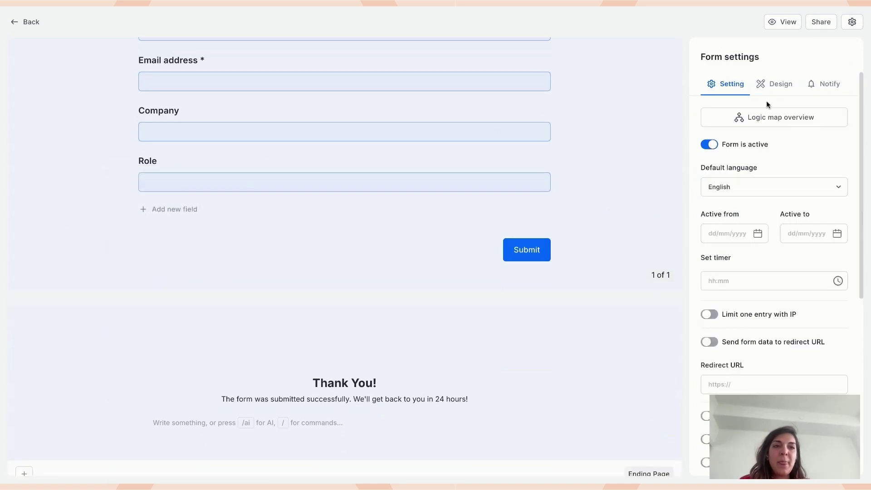
{"action": "left_click", "coordinate": [773, 91]}
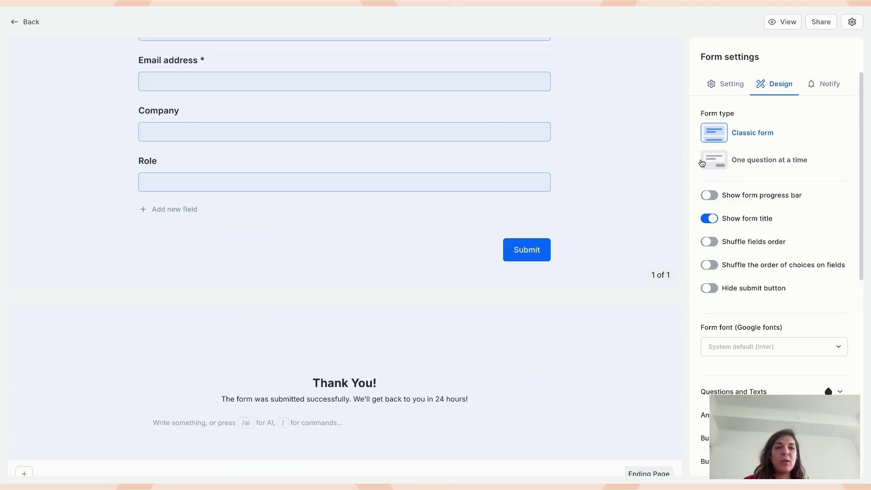
{"action": "scroll", "coordinate": [554, 154], "scroll_direction": "up", "scroll_amount": 3}
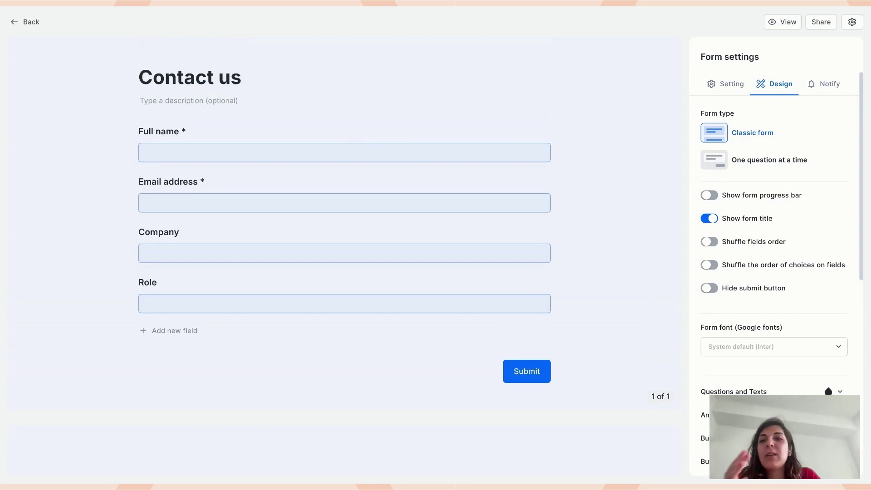
{"action": "scroll", "coordinate": [345, 263], "scroll_direction": "down", "scroll_amount": 3}
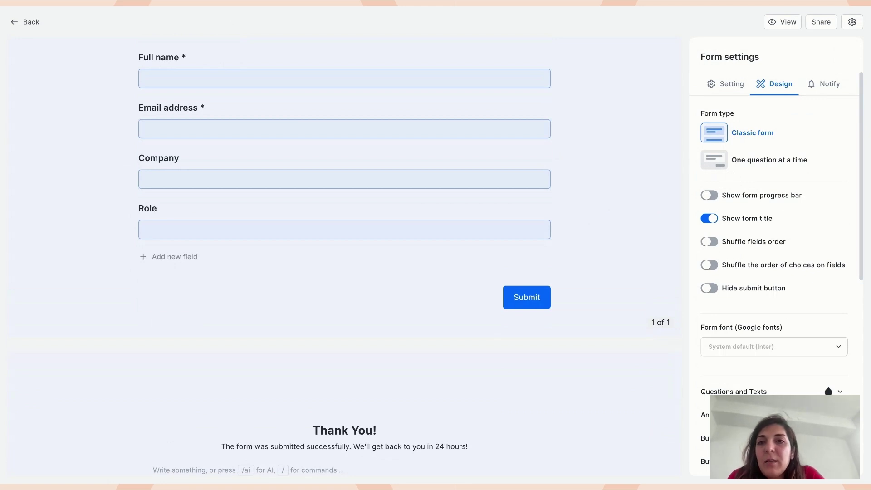
- Insert a new page break after Role, keeping Role on page 1
{"action": "left_click", "coordinate": [117, 208]}
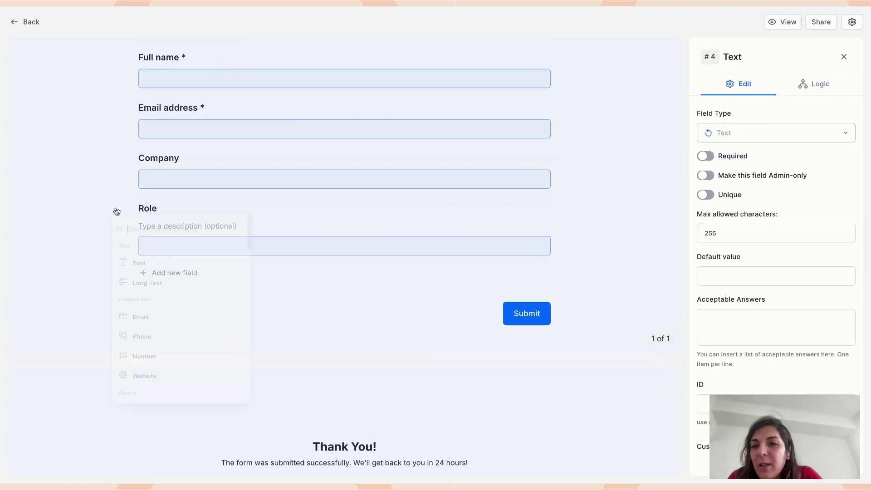
{"action": "type", "text": "page"}
{"action": "left_click", "coordinate": [170, 285]}
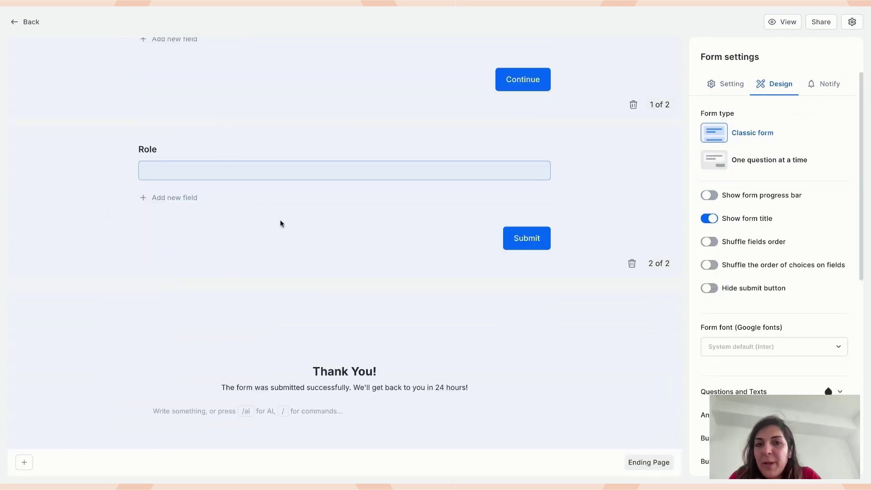
{"action": "scroll", "coordinate": [280, 220], "scroll_direction": "up", "scroll_amount": 1}
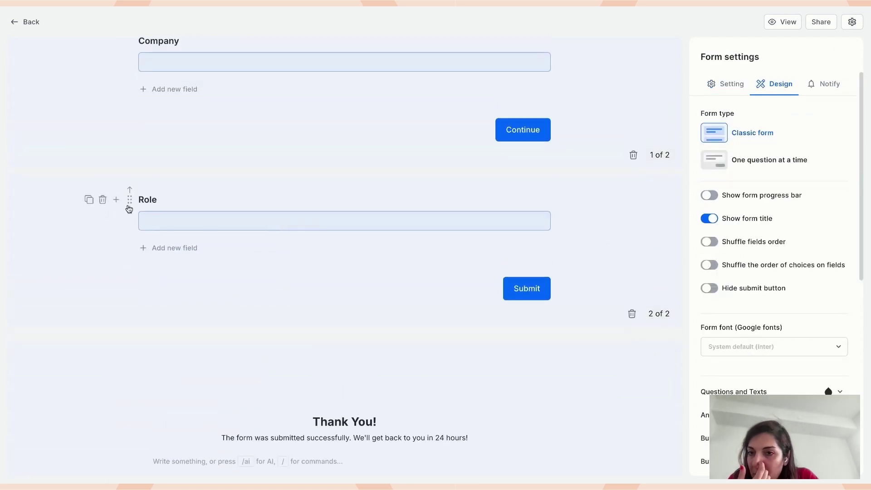
{"action": "left_click", "coordinate": [130, 190]}
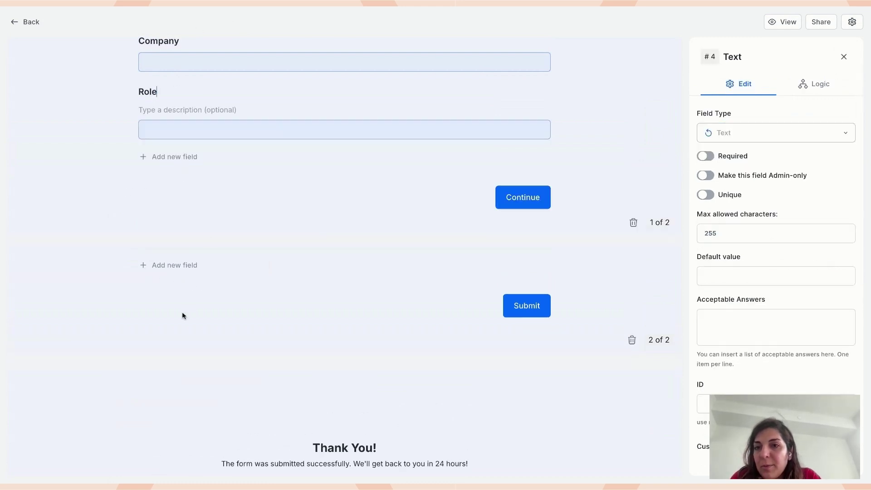
{"action": "left_click", "coordinate": [143, 266]}
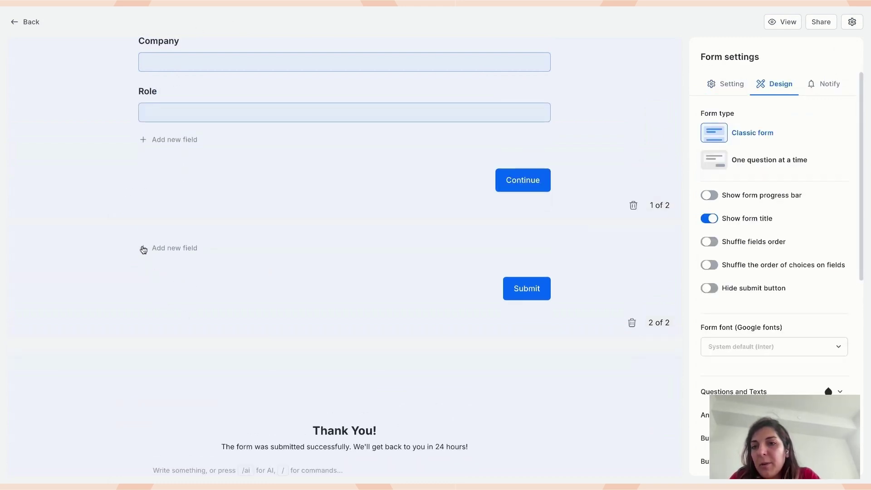
- Add a Single choice question titled 'Company size' on page 2
{"action": "left_click", "coordinate": [143, 249]}
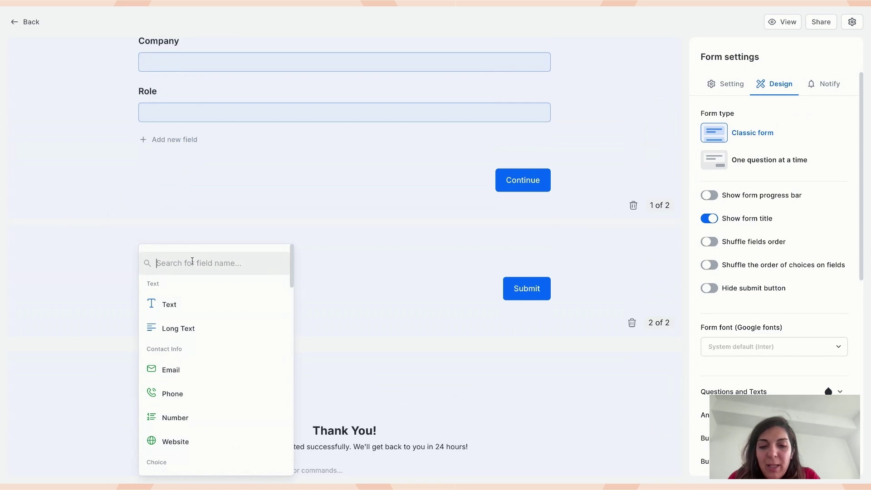
{"action": "type", "text": "sin"}
{"action": "left_click", "coordinate": [186, 323]}
{"action": "key", "text": "ctrl+a"}
{"action": "type", "text": "Company size"}
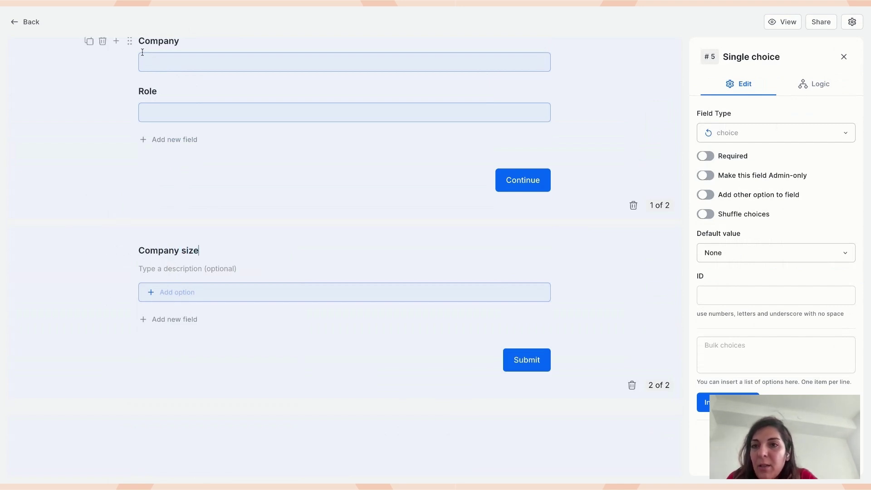
{"action": "scroll", "coordinate": [167, 130], "scroll_direction": "up", "scroll_amount": 2}
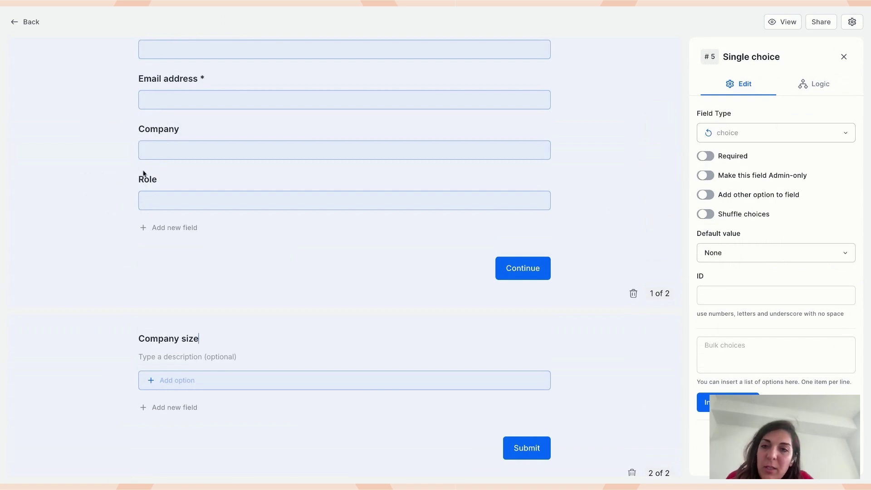
- Drag the Role field onto page 2 above Company size
{"action": "left_click_drag", "start_coordinate": [132, 138], "coordinate": [130, 194]}
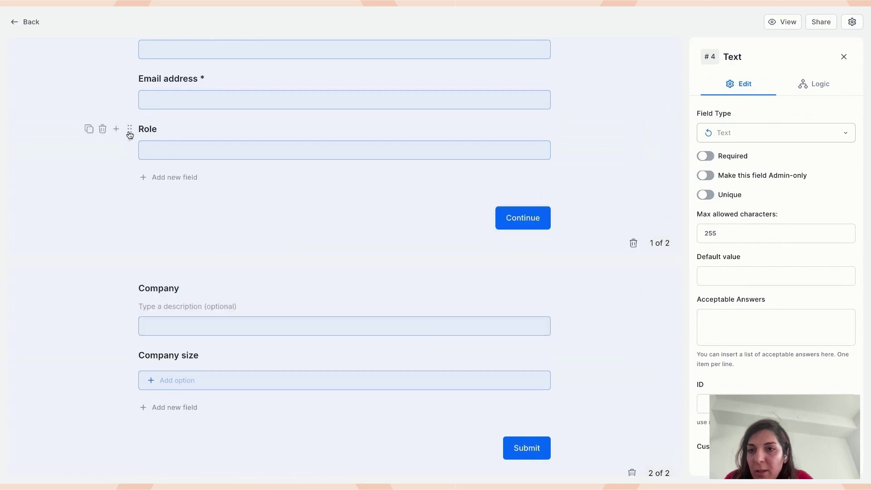
{"action": "left_click", "coordinate": [131, 136]}
{"action": "left_click_drag", "start_coordinate": [130, 176], "coordinate": [131, 176]}
{"action": "scroll", "coordinate": [131, 177], "scroll_direction": "down", "scroll_amount": 2}
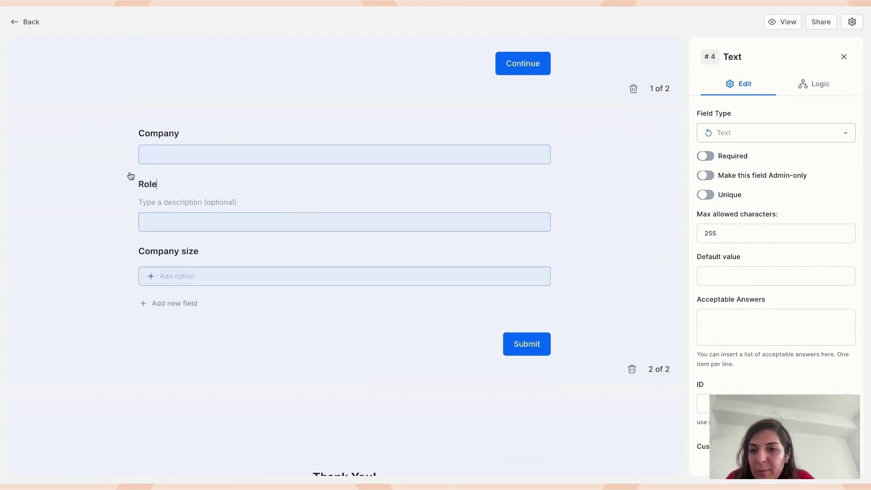
{"action": "left_click", "coordinate": [222, 256]}
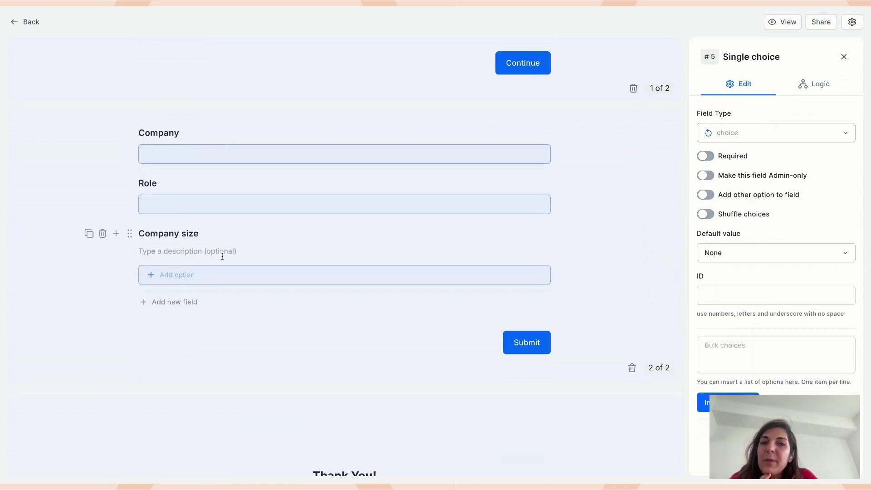
- Start Company size bulk choices with '1-10 employees' and '11-50 employees'
{"action": "left_click", "coordinate": [287, 275]}
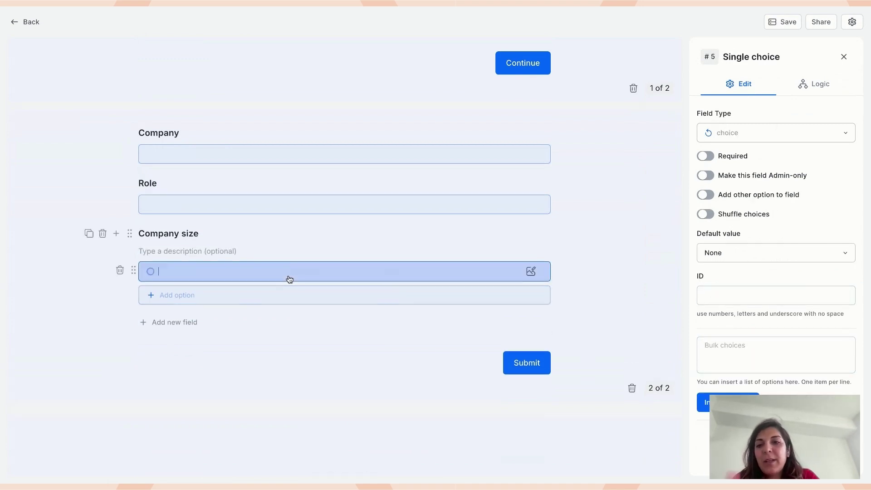
{"action": "left_click", "coordinate": [750, 361]}
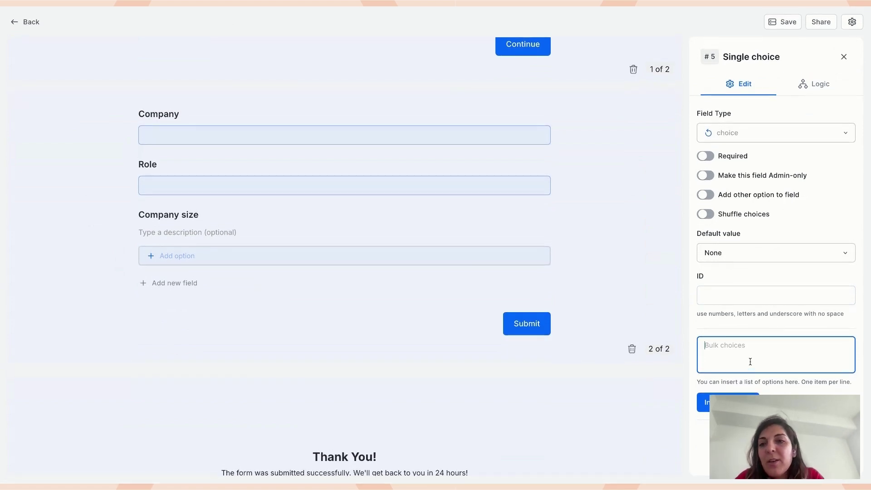
{"action": "key", "text": "super+Tab"}
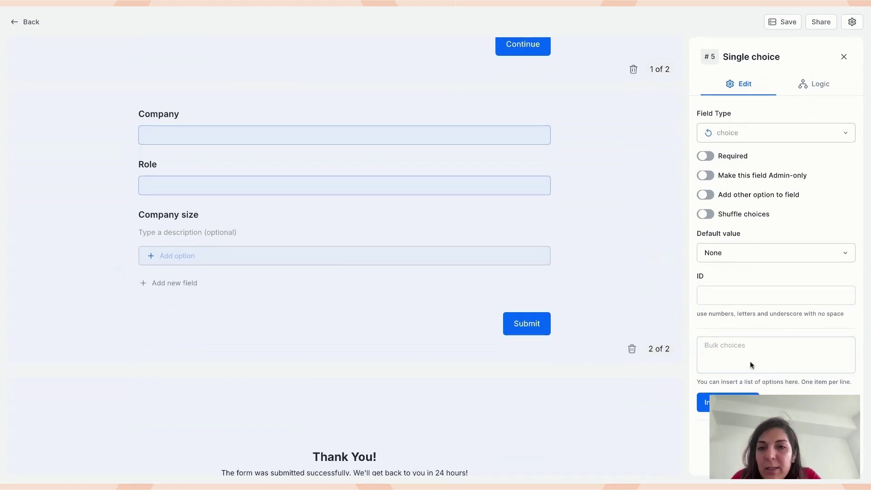
{"action": "key", "text": "super+Tab"}
{"action": "key", "text": "super+Tab"}
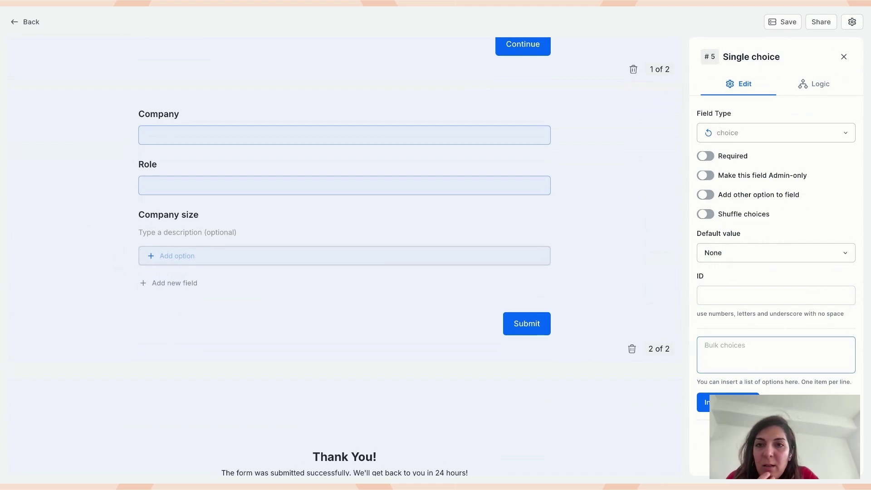
{"action": "key", "text": "super+Tab"}
{"action": "type", "text": "1-"}
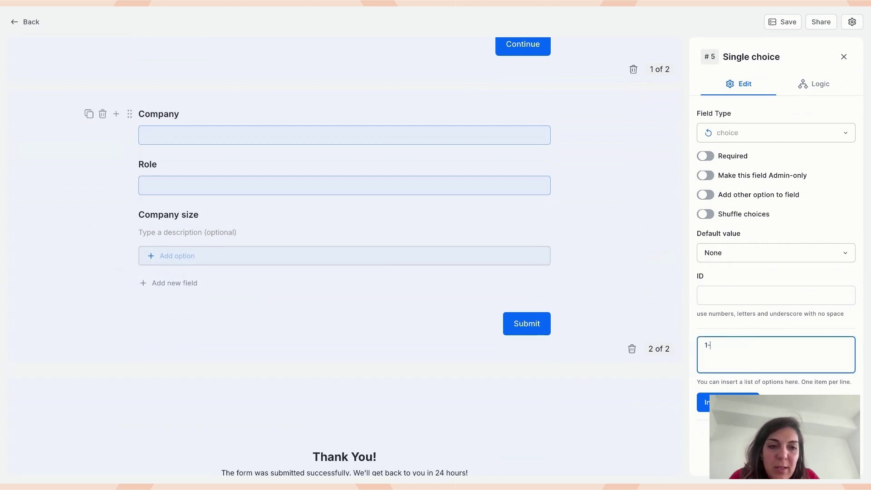
{"action": "type", "text": "10 em"}
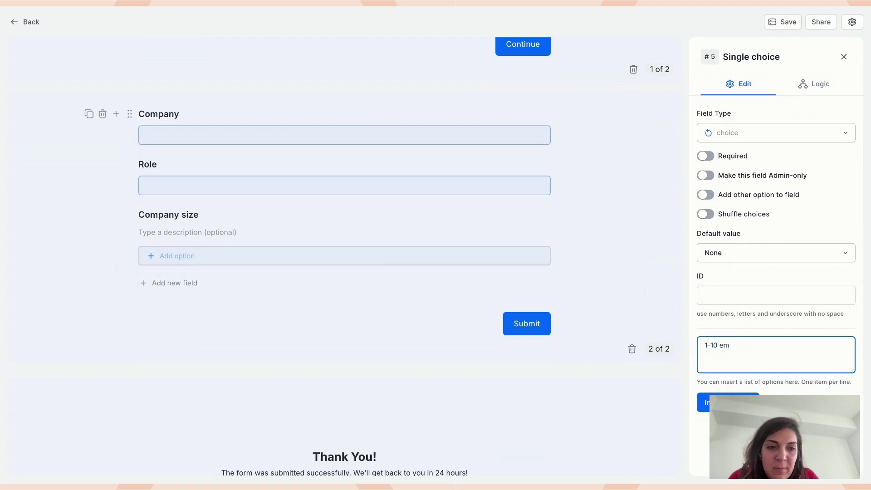
{"action": "type", "text": "ployees"}
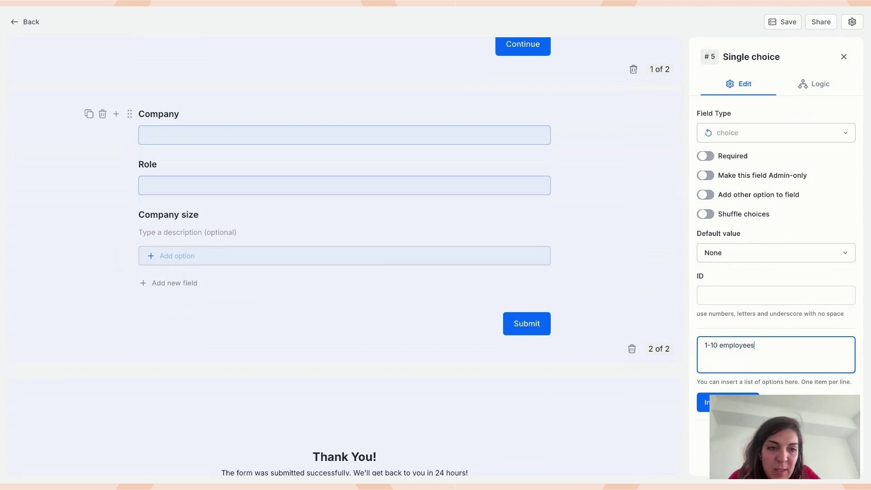
{"action": "key", "text": "super+Tab"}
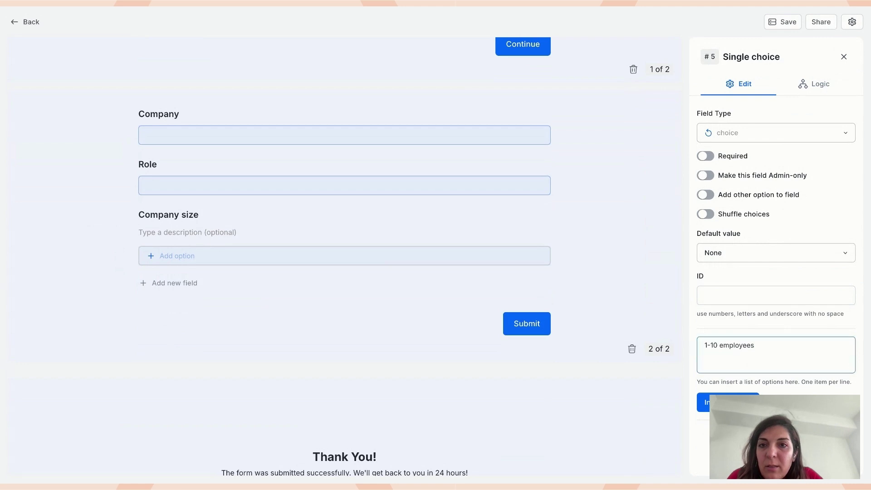
{"action": "key", "text": "super+Tab"}
{"action": "key", "text": "Return"}
{"action": "type", "text": "11"}
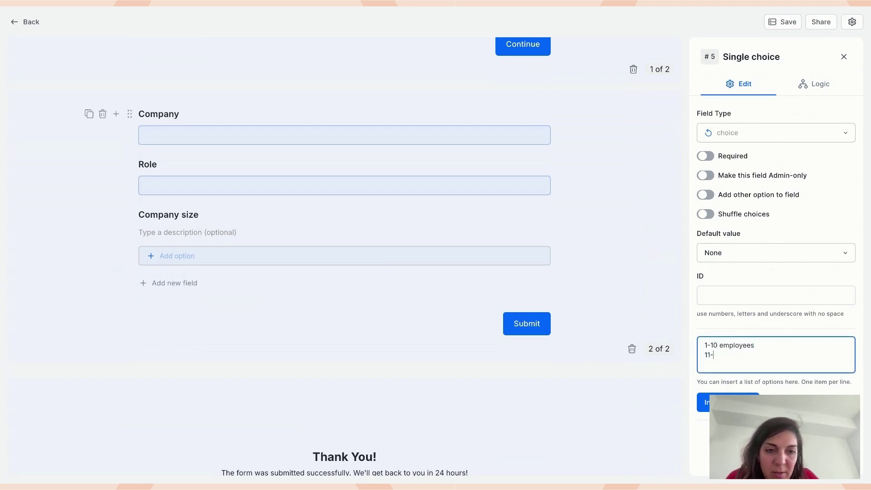
{"action": "type", "text": "-50"}
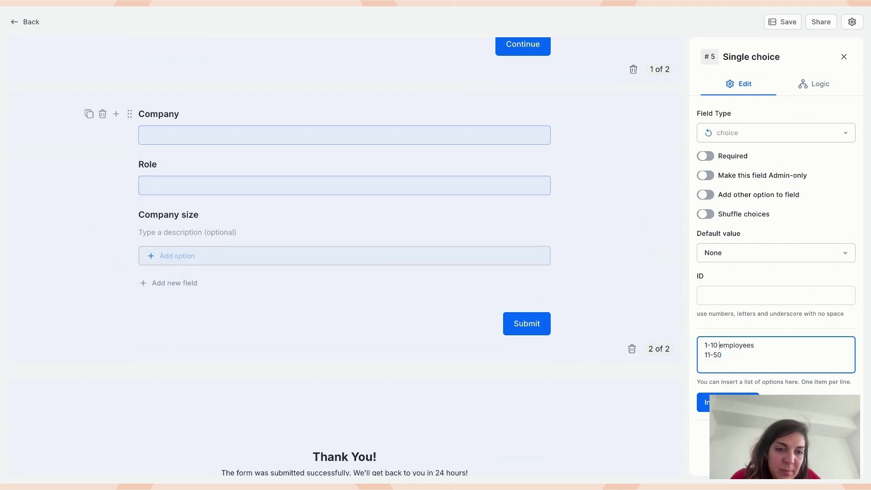
{"action": "key", "text": "shift+super+Right"}
{"action": "key", "text": "super+c"}
{"action": "key", "text": "Down"}
{"action": "key", "text": "super+v"}
- Add the 51-200, 200-500 and 'More than 500 employees' choices and insert them
{"action": "key", "text": "Return"}
{"action": "type", "text": "52"}
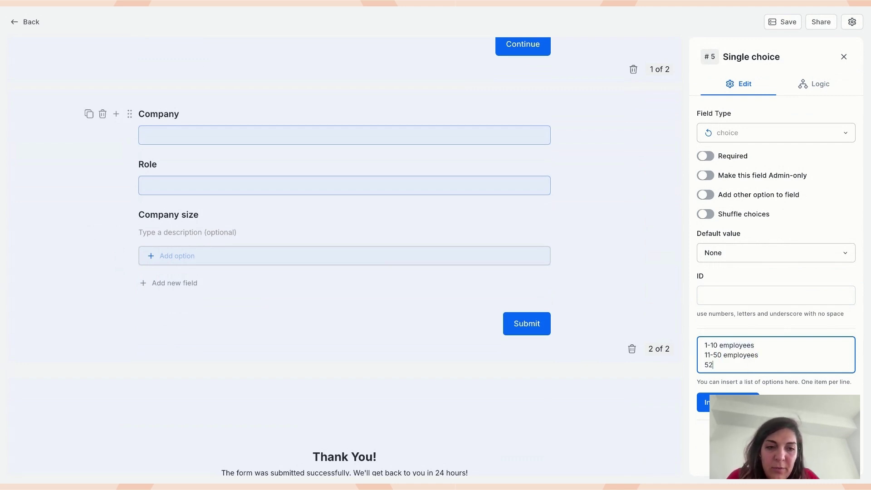
{"action": "type", "text": "-200"}
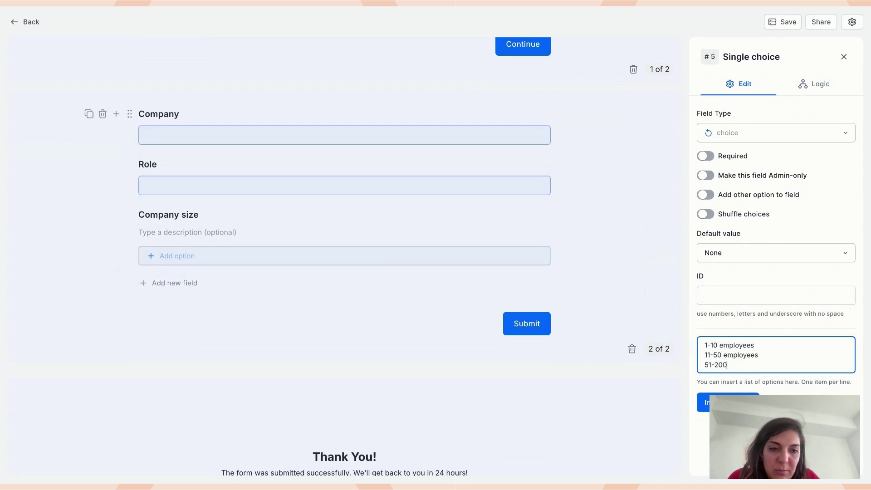
{"action": "key", "text": "super+v"}
{"action": "key", "text": "Return"}
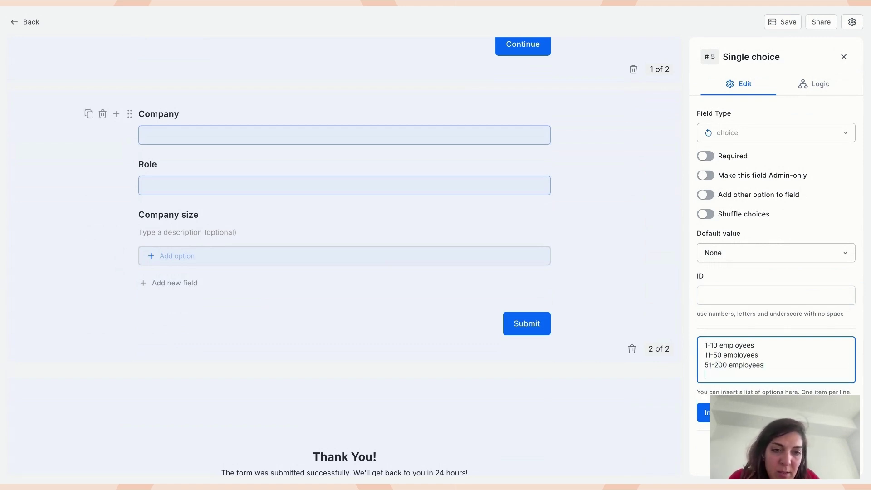
{"action": "type", "text": "00"}
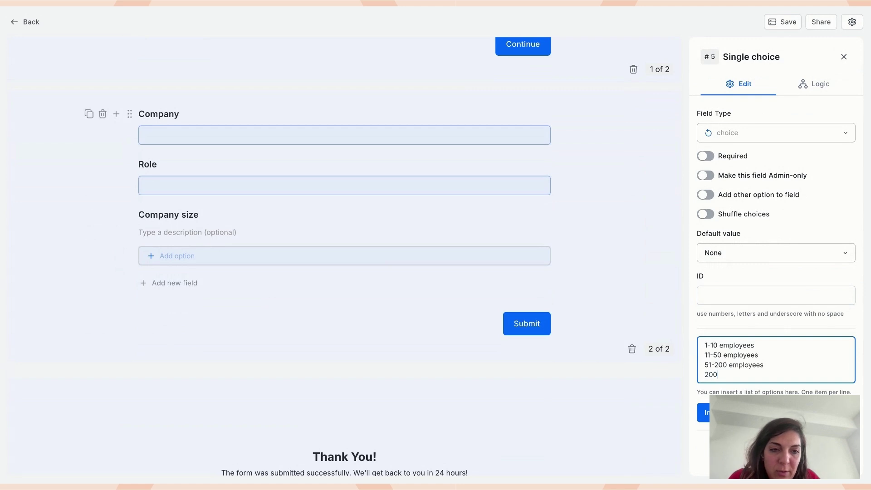
{"action": "type", "text": "-500employees"}
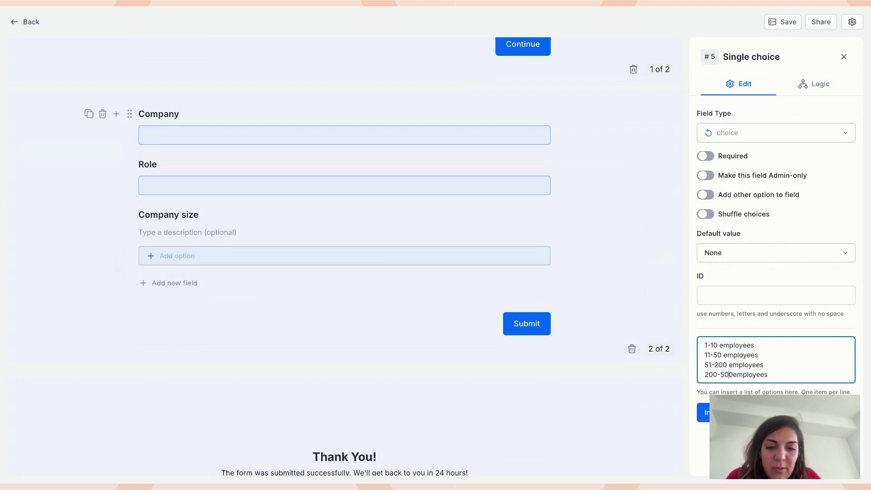
{"action": "key", "text": "End"}
{"action": "key", "text": "Return"}
{"action": "type", "text": "More"}
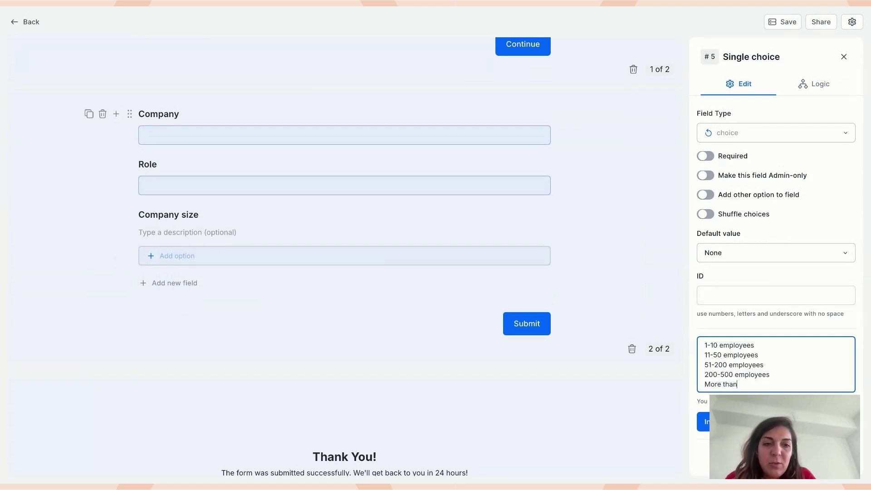
{"action": "type", "text": " than 500 employees"}
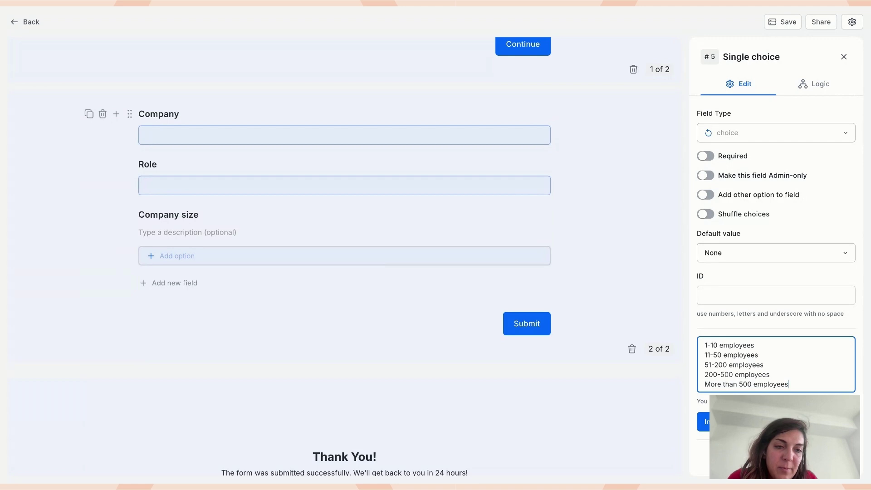
{"action": "left_click", "coordinate": [703, 422]}
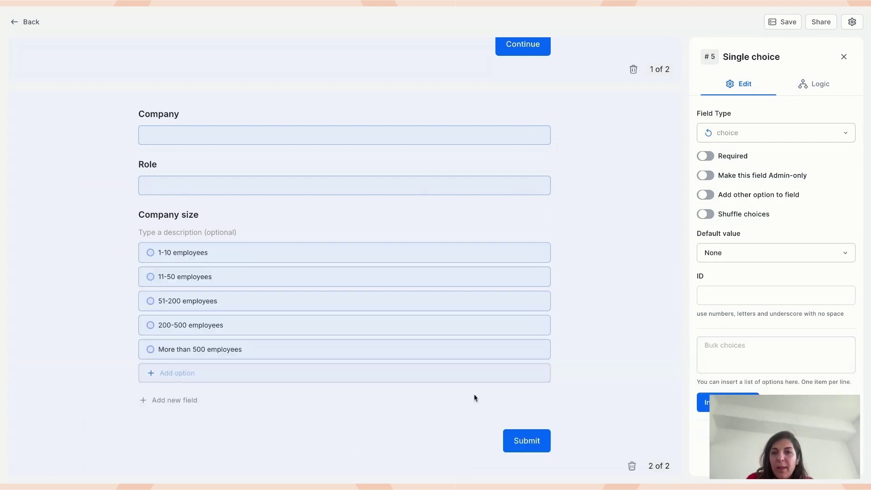
- Add a Dropdown question titled 'Industry' below Company size
{"action": "scroll", "coordinate": [104, 294], "scroll_direction": "down", "scroll_amount": 2}
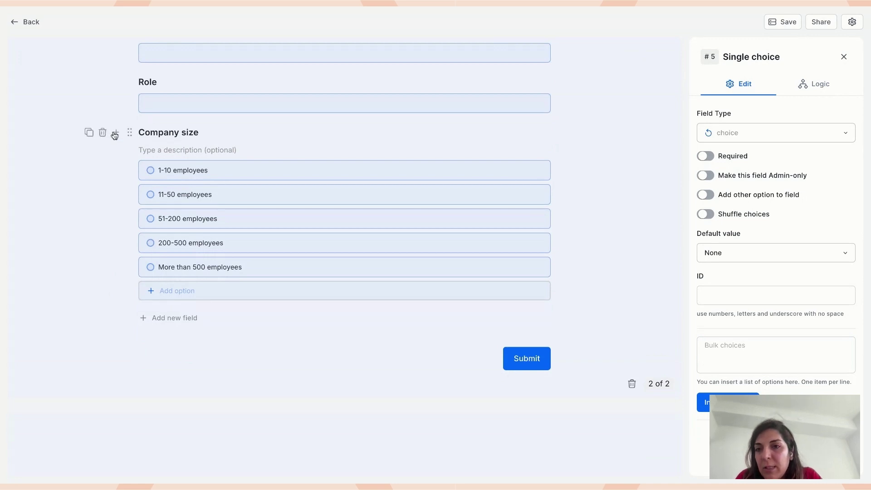
{"action": "left_click", "coordinate": [113, 134]}
{"action": "type", "text": "drop"}
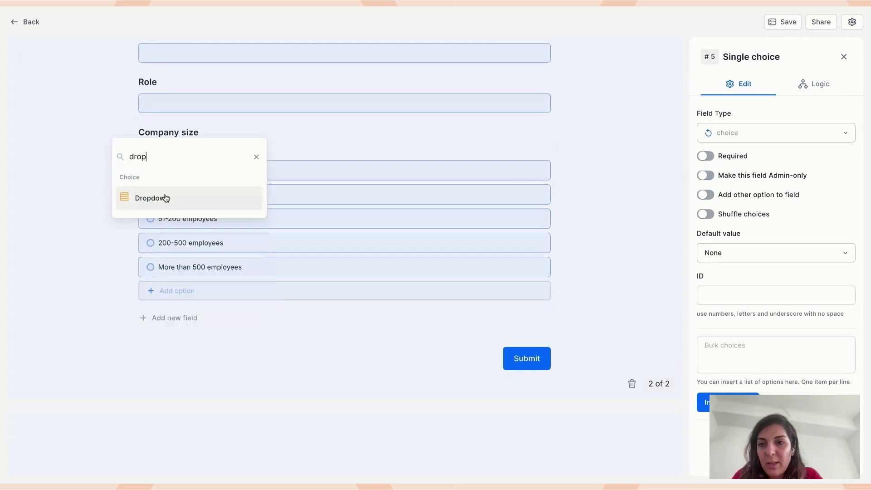
{"action": "left_click", "coordinate": [167, 199]}
{"action": "double_click", "coordinate": [181, 313]}
{"action": "type", "text": "Industry"}
- Give Industry the choices Technology, Healthcare, Finance, Education and Other
{"action": "left_click", "coordinate": [746, 323]}
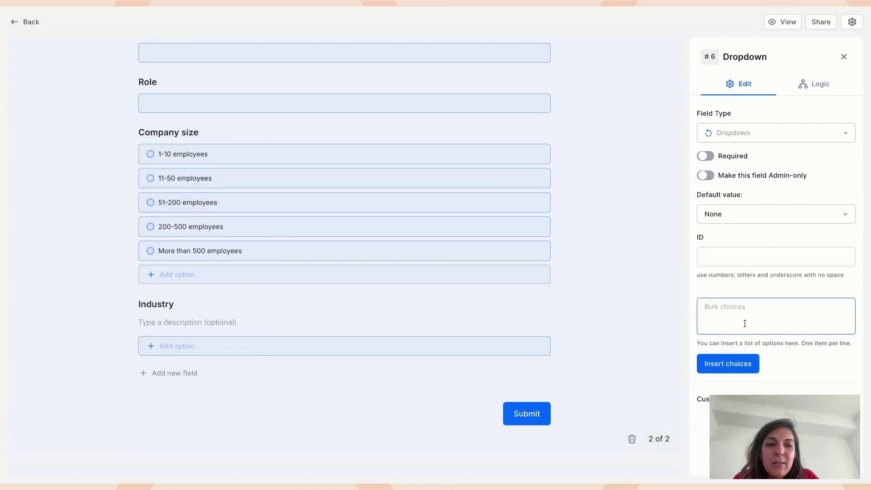
{"action": "type", "text": "Techni"}
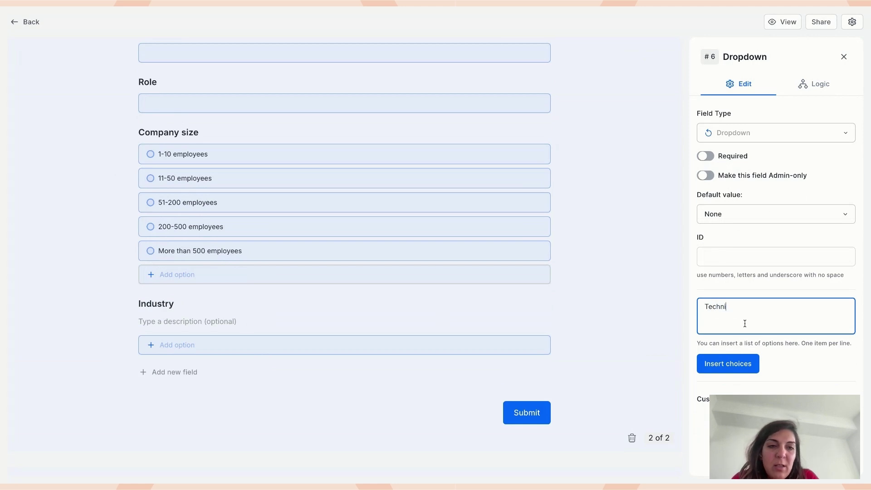
{"action": "type", "text": "ology"}
{"action": "type", "text": "H"}
{"action": "type", "text": "ealthcare"}
{"action": "key", "text": "Tab"}
{"action": "left_click", "coordinate": [776, 316]}
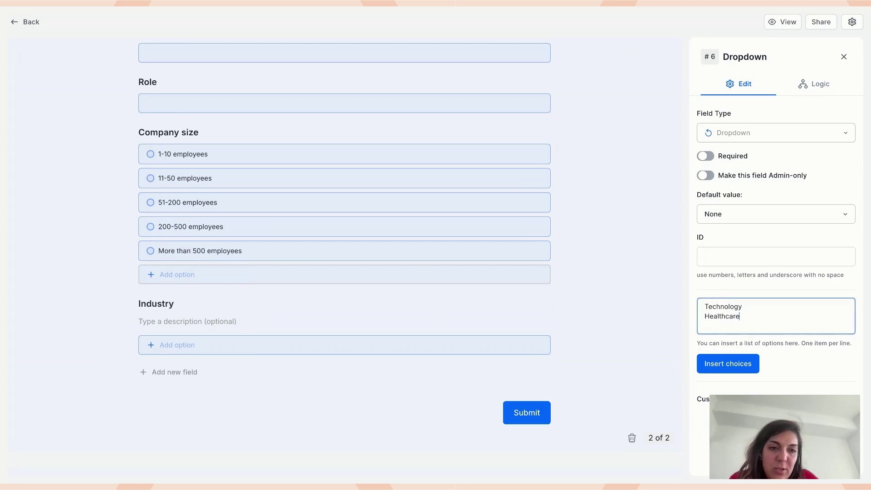
{"action": "type", "text": "Finance"}
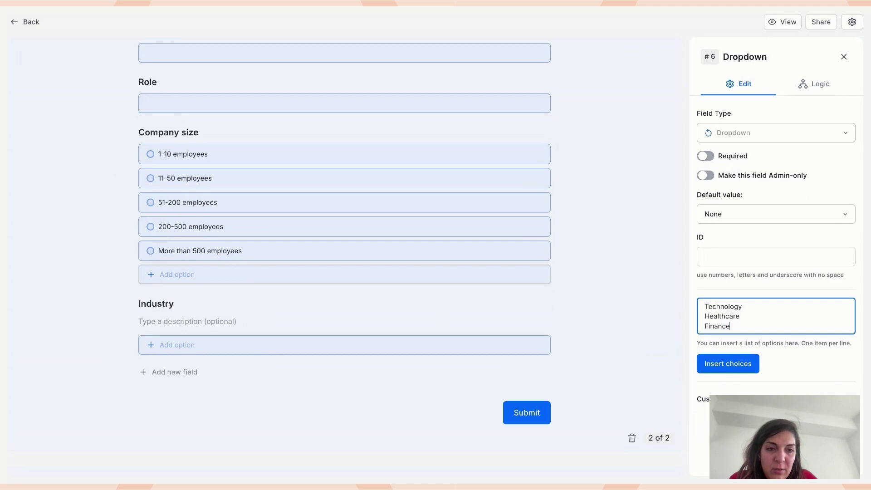
{"action": "key", "text": "Return"}
{"action": "type", "text": "Educatio"}
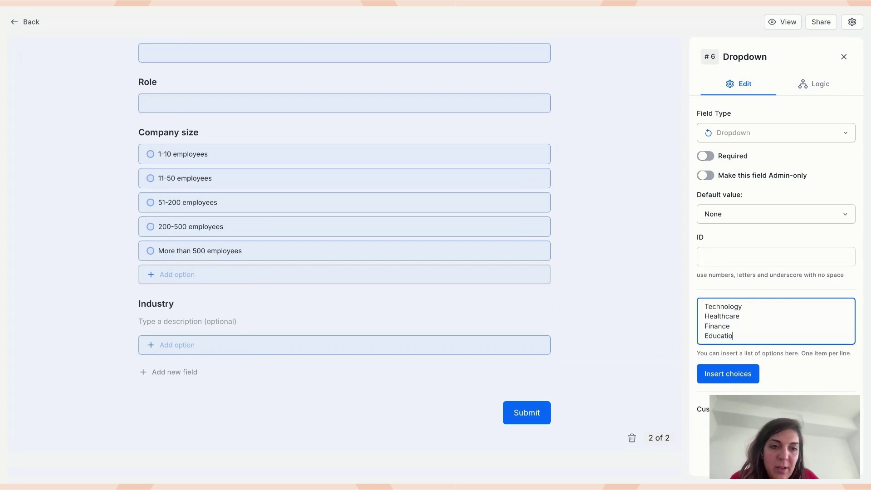
{"action": "type", "text": "n"}
{"action": "key", "text": "Return"}
{"action": "type", "text": "Other"}
{"action": "left_click", "coordinate": [727, 382]}
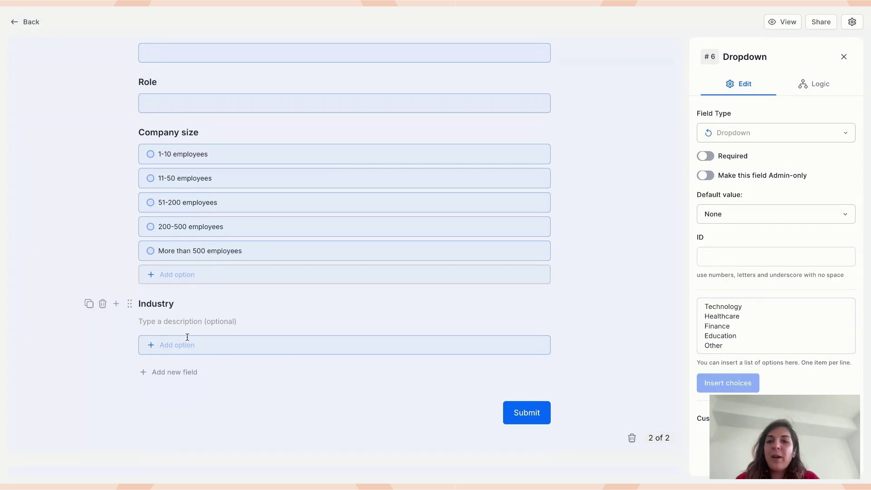
{"action": "scroll", "coordinate": [185, 336], "scroll_direction": "down", "scroll_amount": 3}
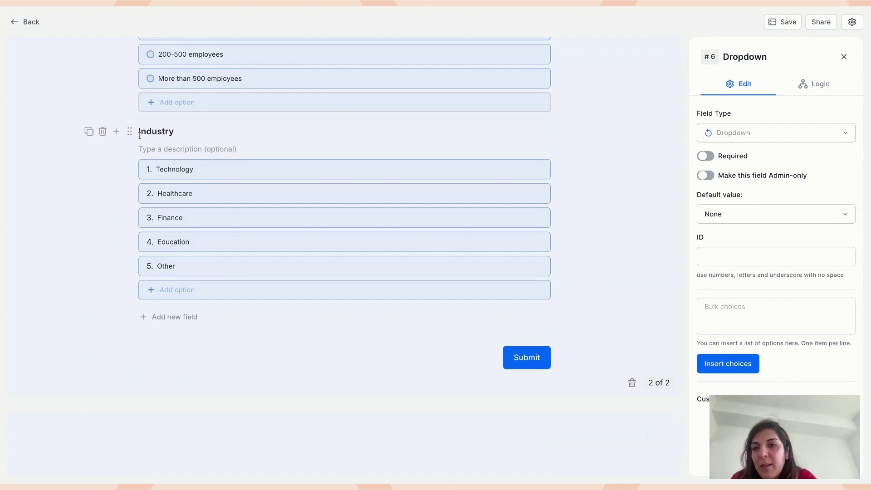
- Add a Single choice question titled 'Estimated budget' below Industry
{"action": "left_click", "coordinate": [119, 132]}
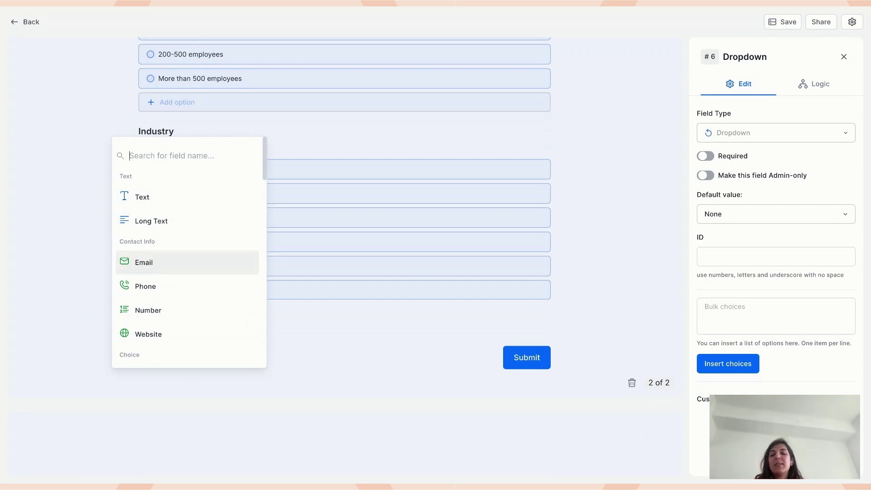
{"action": "type", "text": "sind"}
{"action": "key", "text": "BackSpace"}
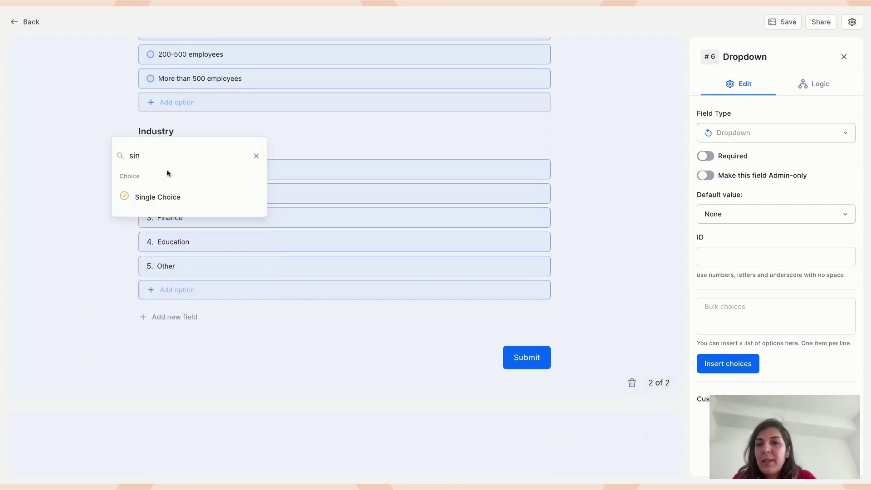
{"action": "left_click", "coordinate": [167, 191]}
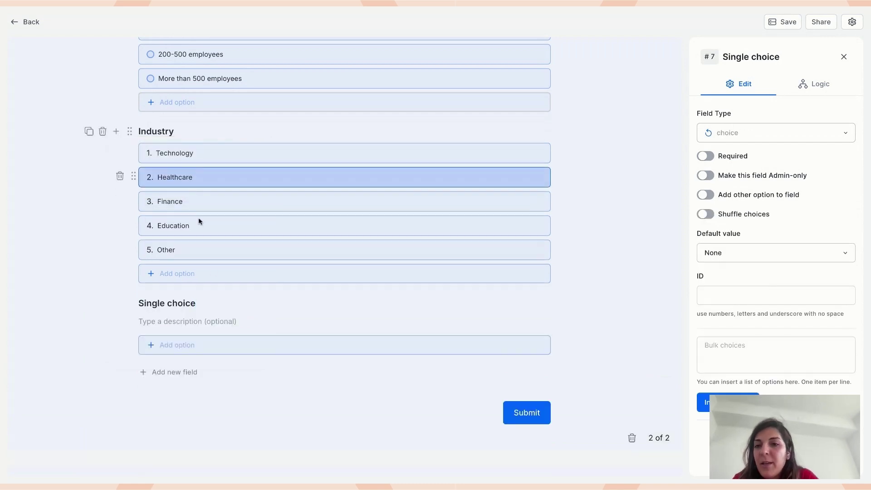
{"action": "left_click", "coordinate": [177, 309]}
{"action": "type", "text": "Estimate "}
{"action": "type", "text": " budget"}
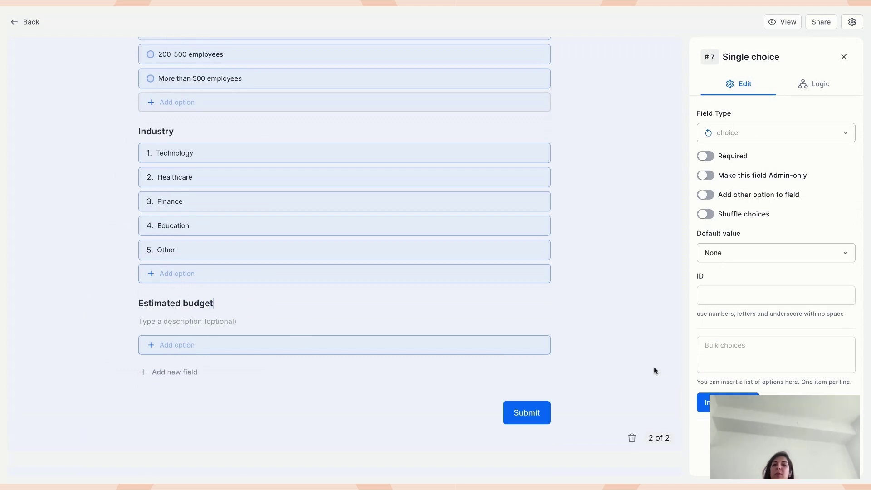
- Paste the five budget ranges, Under $5,000 through Over $100,000, as its options
{"action": "left_click", "coordinate": [759, 338]}
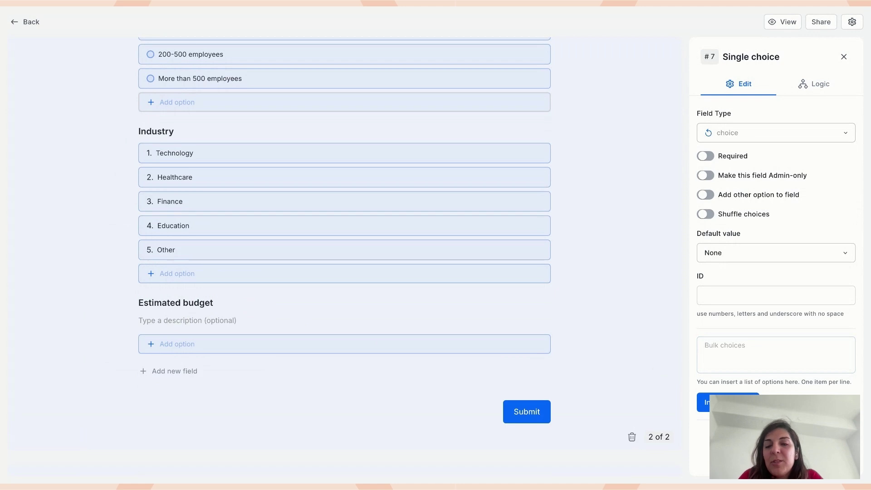
{"action": "left_click", "coordinate": [775, 355]}
{"action": "type", "text": "Under $5,000"}
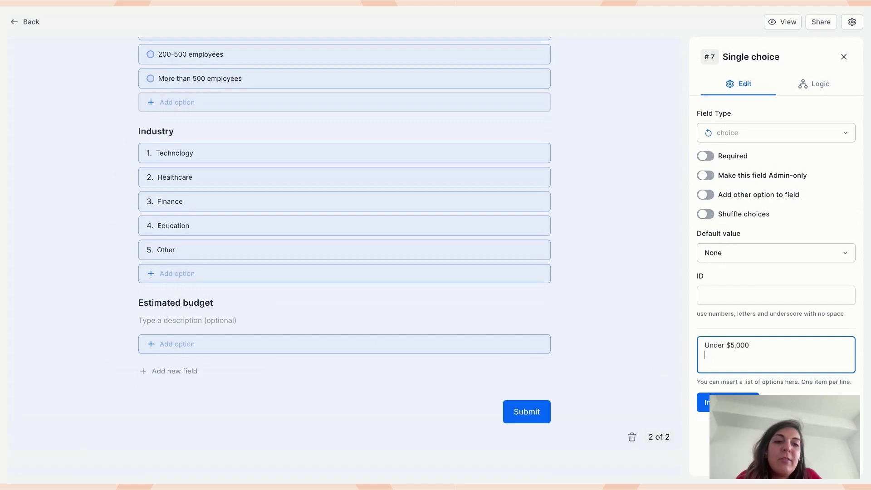
{"action": "key", "text": "alt+Tab"}
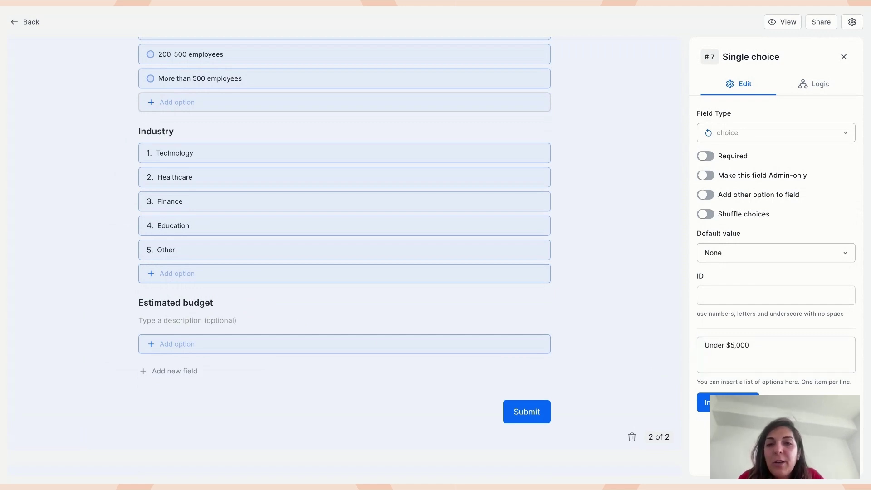
{"action": "key", "text": "alt+Tab"}
{"action": "type", "text": "$5,000 - $20,000"}
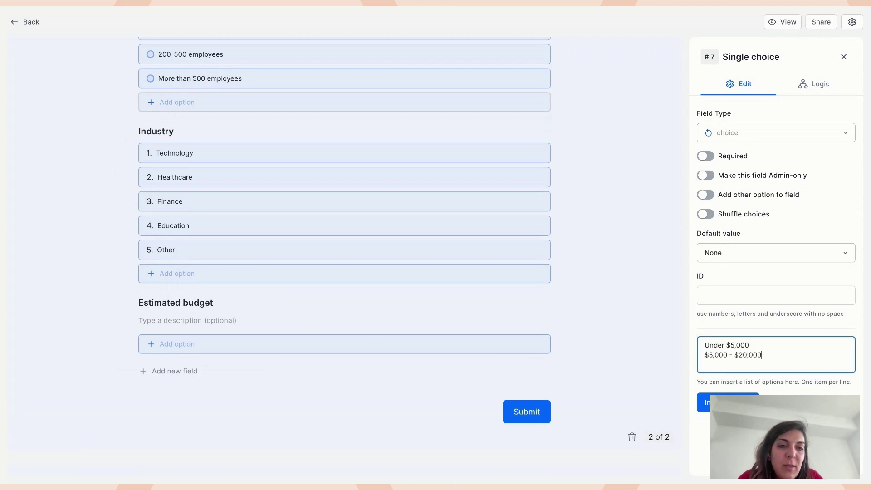
{"action": "key", "text": "alt+Tab"}
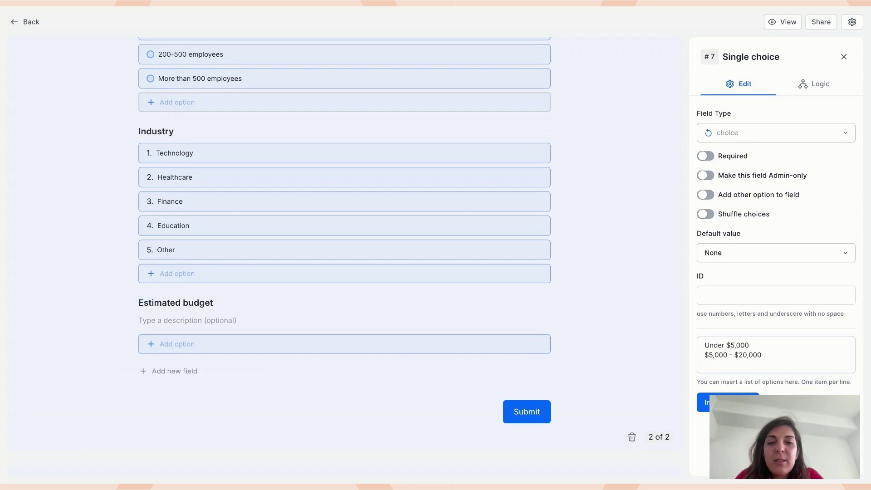
{"action": "key", "text": "alt+Tab"}
{"action": "type", "text": "$20,001 - $50,000"}
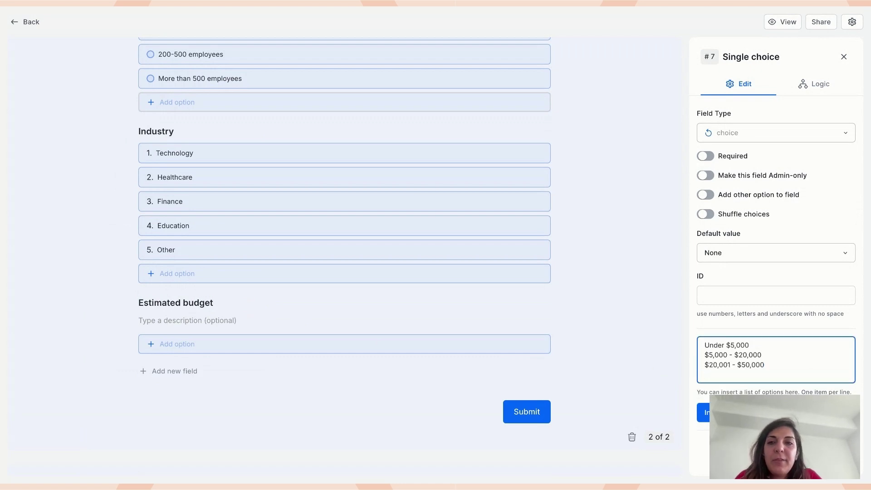
{"action": "key", "text": "alt+Tab"}
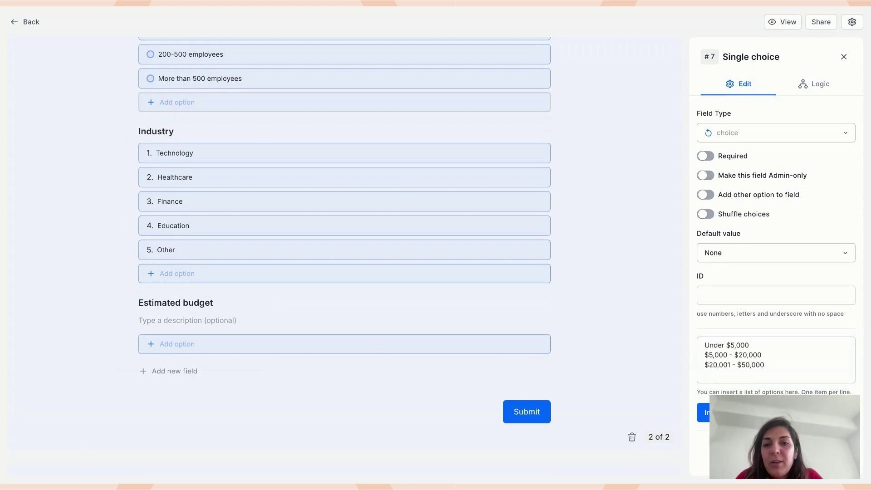
{"action": "key", "text": "alt+Tab"}
{"action": "type", "text": "$50,001 - $100,000"}
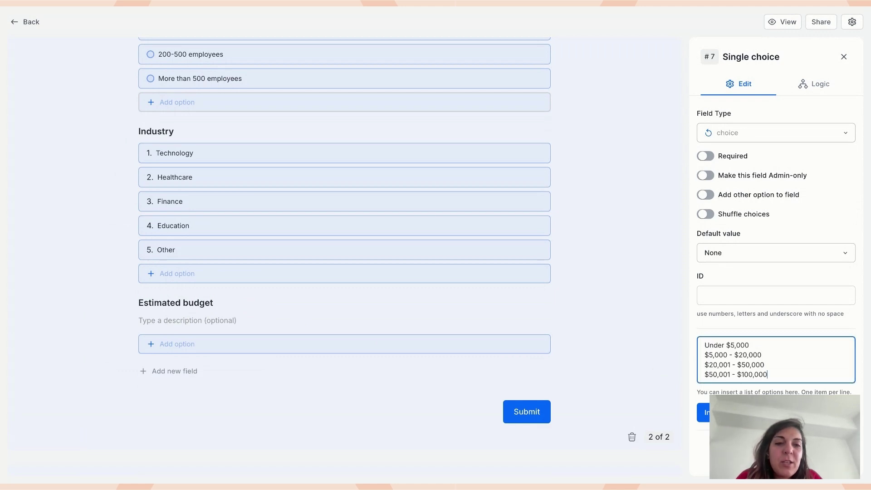
{"action": "key", "text": "alt+Tab"}
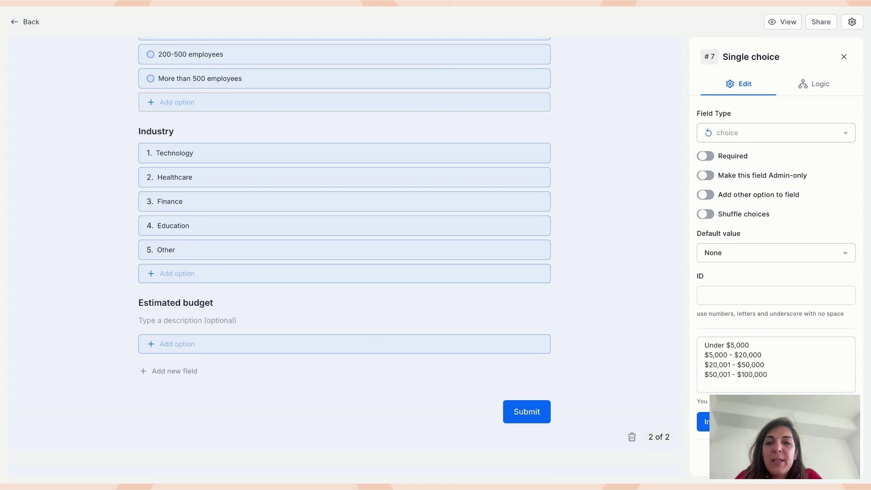
{"action": "key", "text": "alt+Tab"}
{"action": "type", "text": "Over $100,000"}
{"action": "key", "text": "alt+Tab"}
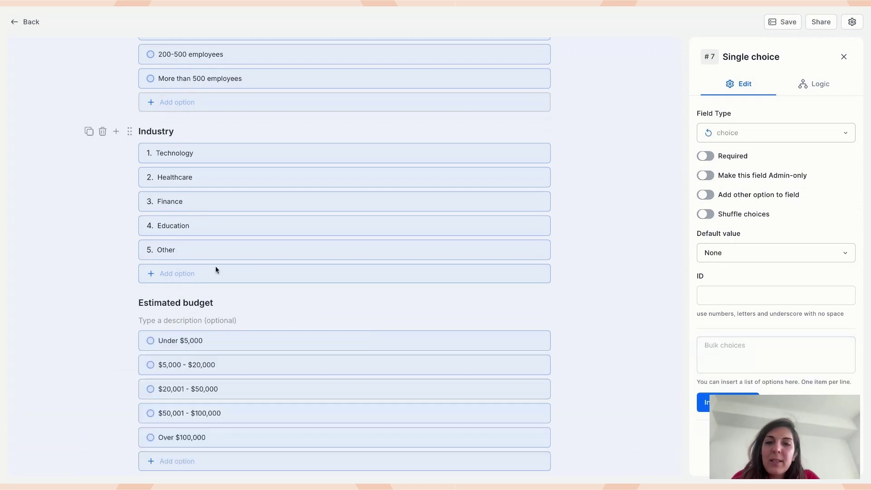
- Scroll through the Contact us form and preview it as respondents see it
{"action": "scroll", "coordinate": [345, 254], "scroll_direction": "up", "scroll_amount": 12}
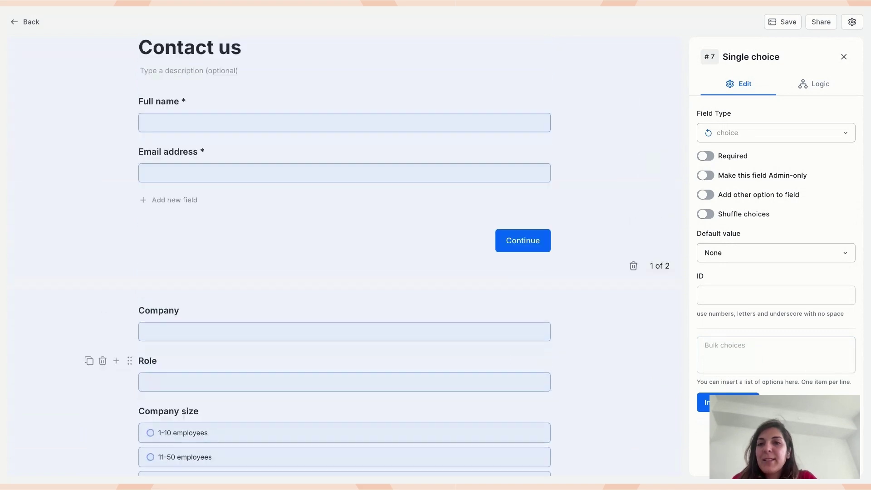
{"action": "scroll", "coordinate": [345, 272], "scroll_direction": "down", "scroll_amount": 8}
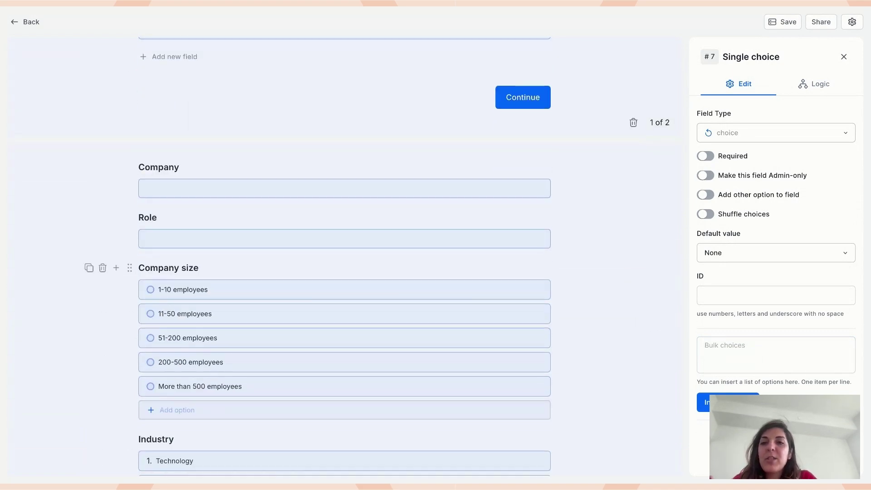
{"action": "scroll", "coordinate": [239, 331], "scroll_direction": "down", "scroll_amount": 3}
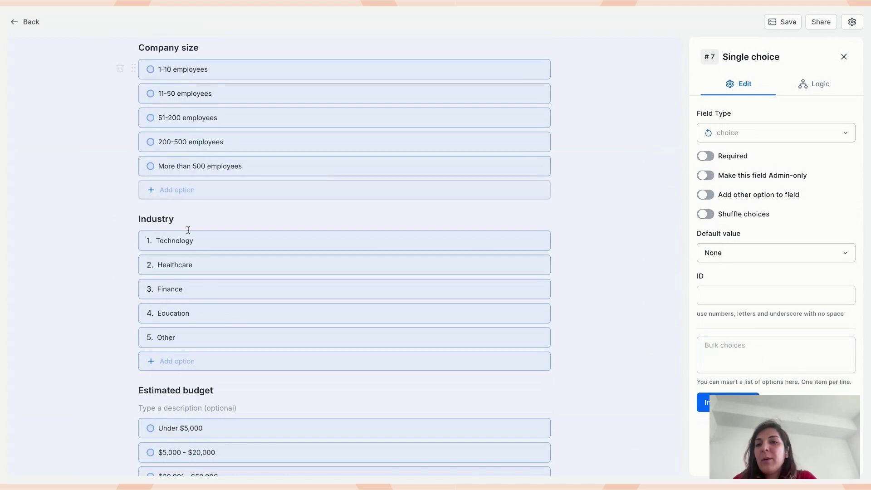
{"action": "scroll", "coordinate": [184, 268], "scroll_direction": "down", "scroll_amount": 4}
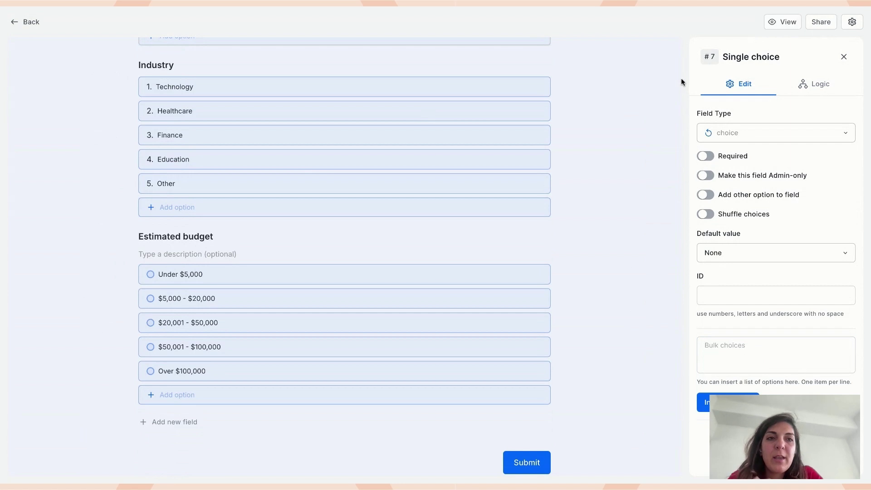
{"action": "left_click", "coordinate": [772, 24]}
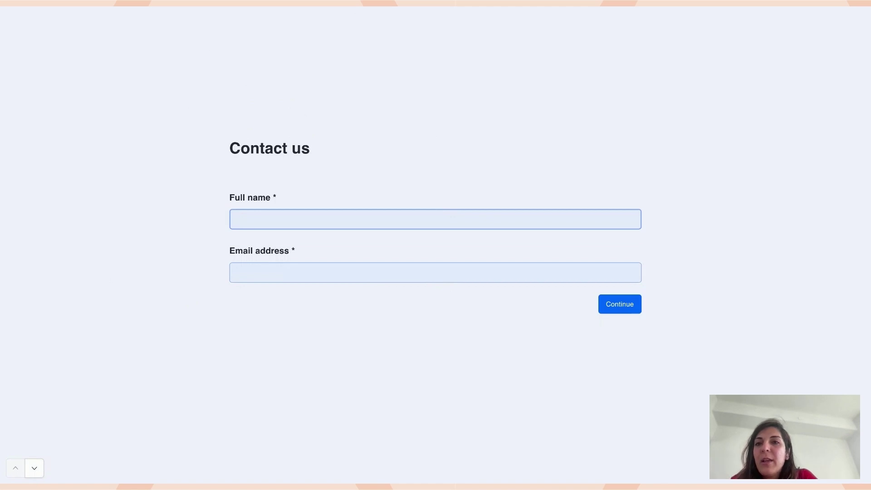
{"action": "key", "text": "ctrl+w"}
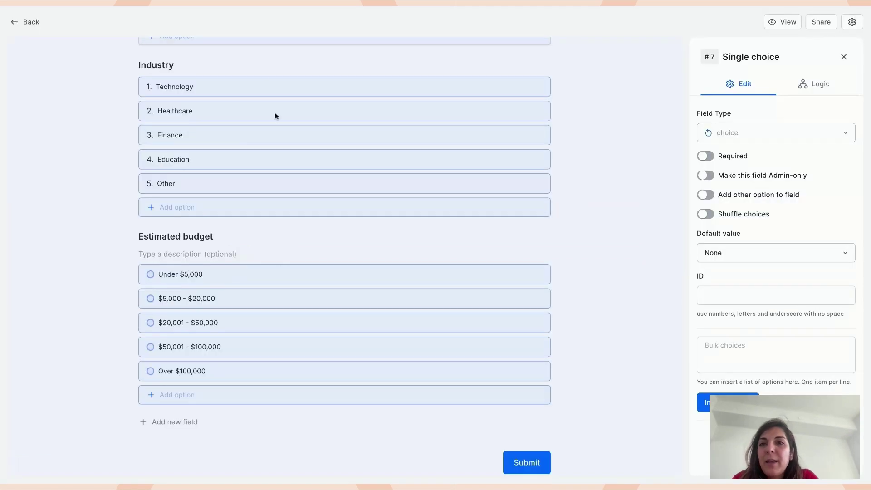
- Back in the editor, show the form design settings with Classic form type
{"action": "scroll", "coordinate": [269, 81], "scroll_direction": "up", "scroll_amount": 10}
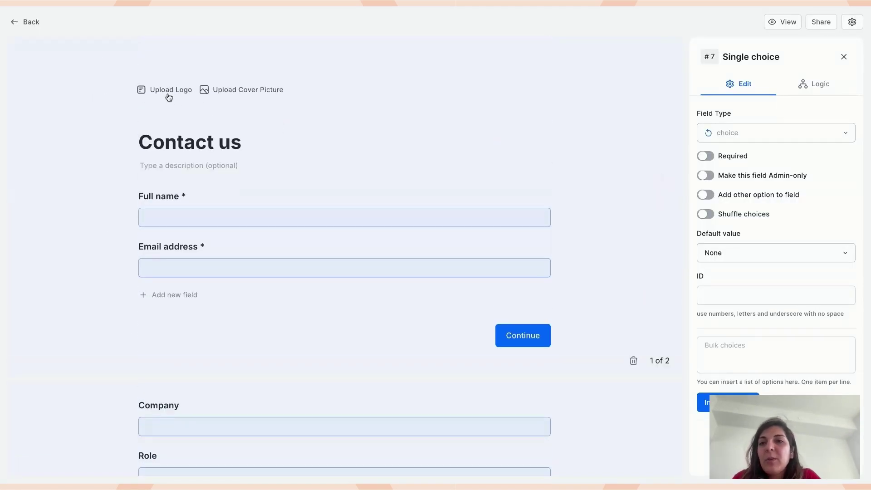
{"action": "left_click", "coordinate": [844, 57]}
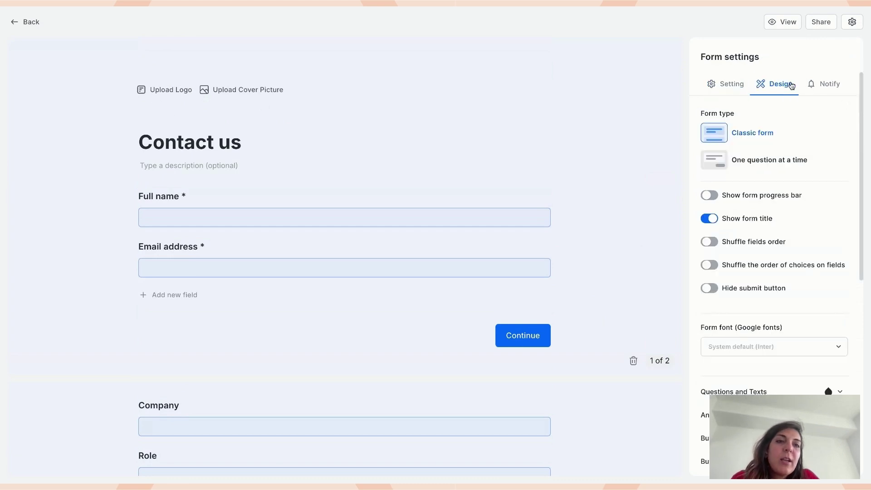
{"action": "scroll", "coordinate": [780, 369], "scroll_direction": "down", "scroll_amount": 4}
{"action": "scroll", "coordinate": [780, 370], "scroll_direction": "up", "scroll_amount": 4}
- In the preview, enter the respondent's full name and e-mail, then continue to page 2
{"action": "left_click", "coordinate": [196, 166]}
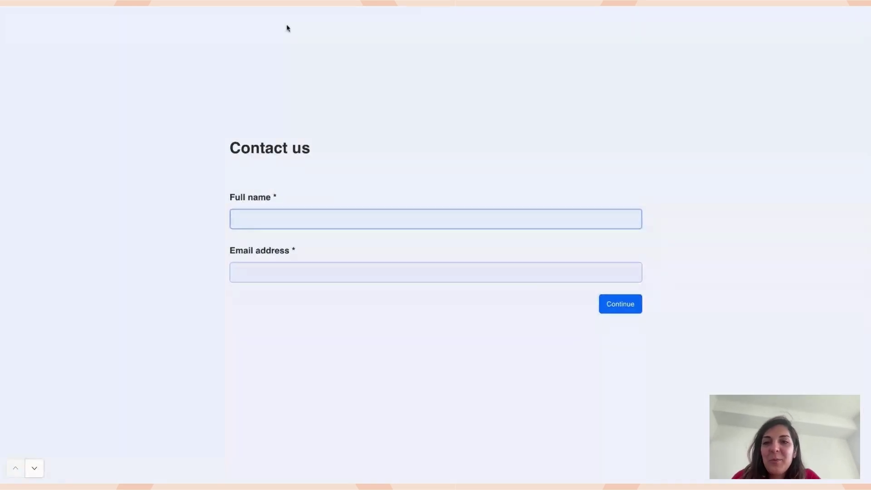
{"action": "left_click", "coordinate": [284, 217]}
{"action": "type", "text": "Noosh"}
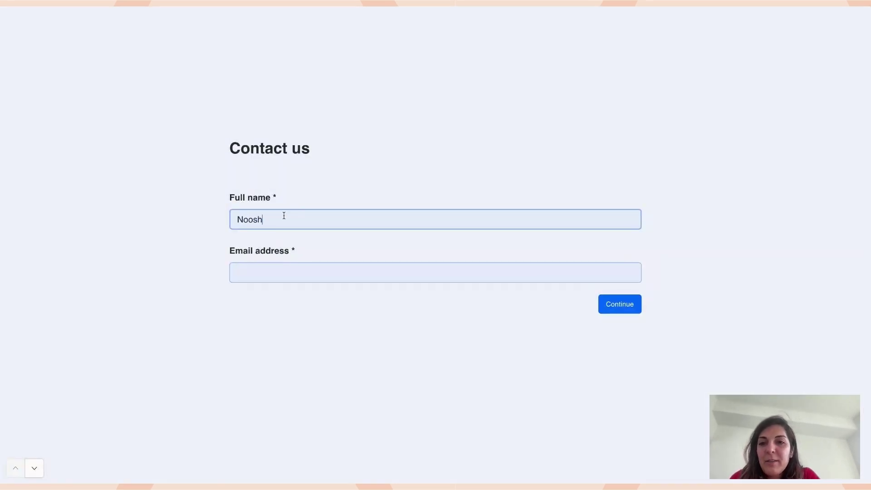
{"action": "key", "text": "Tab"}
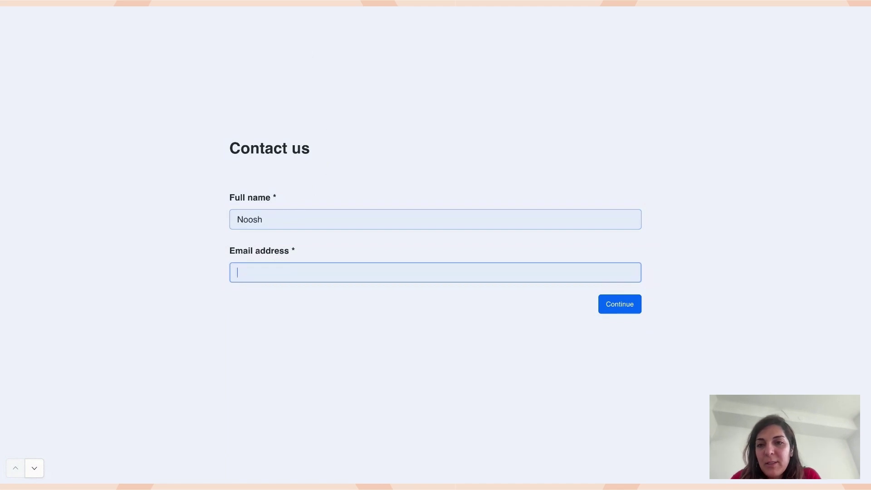
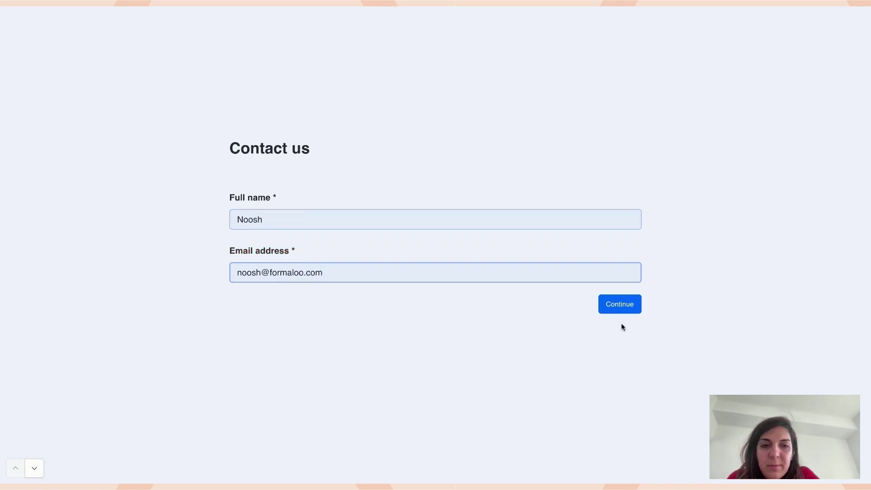
{"action": "left_click", "coordinate": [617, 303]}
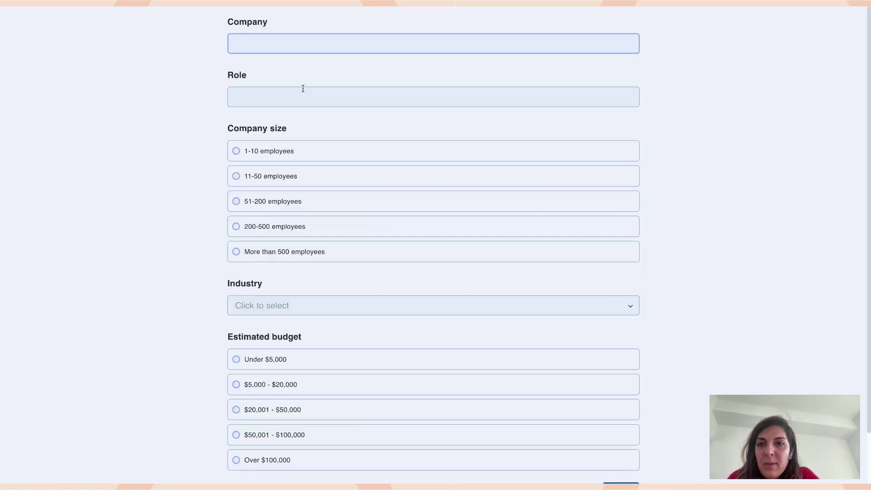
- Enter company Formaloo, role CMO, 1-10 employees, Technology and $5,000 - $20,000, then submit
{"action": "type", "text": "Formaloo"}
{"action": "key", "text": "Tab"}
{"action": "type", "text": "CMO"}
{"action": "left_click", "coordinate": [272, 157]}
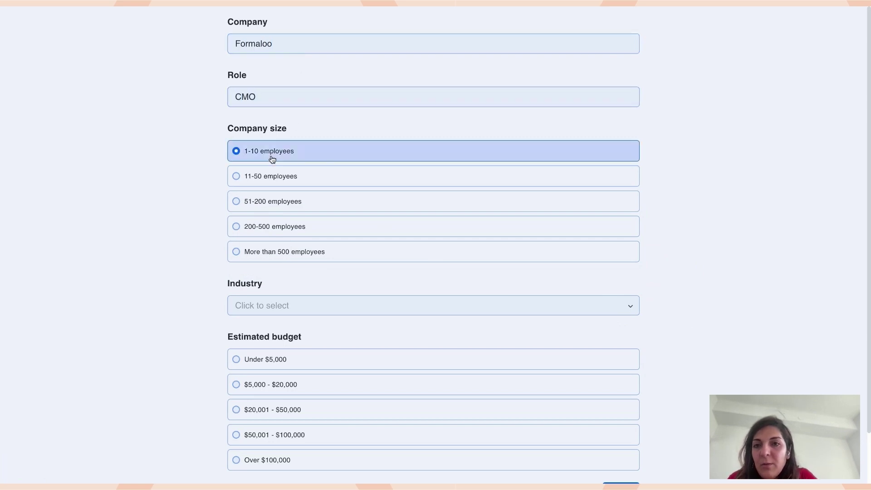
{"action": "left_click", "coordinate": [256, 307]}
{"action": "left_click", "coordinate": [276, 333]}
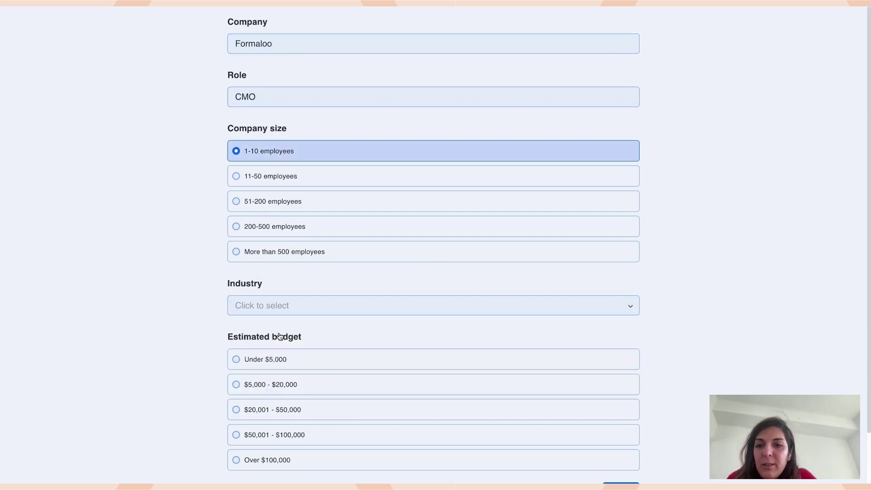
{"action": "scroll", "coordinate": [290, 362], "scroll_direction": "down", "scroll_amount": 1}
{"action": "left_click", "coordinate": [276, 332]}
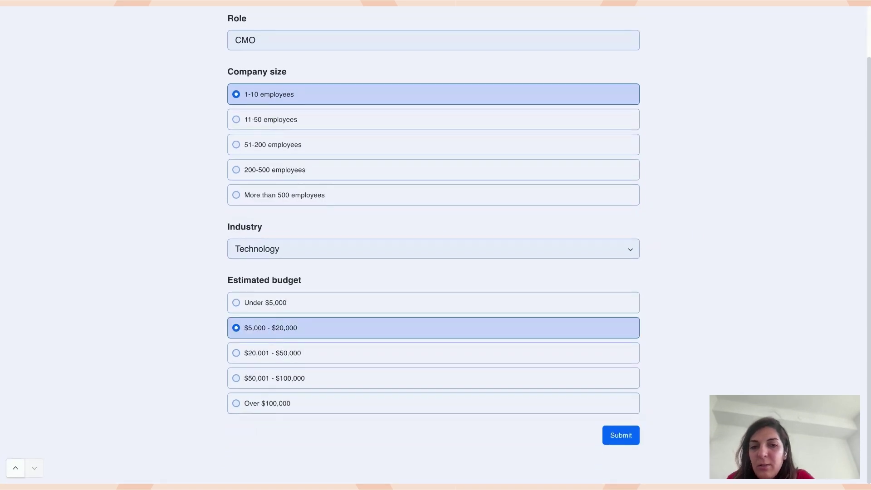
{"action": "left_click", "coordinate": [620, 435]}
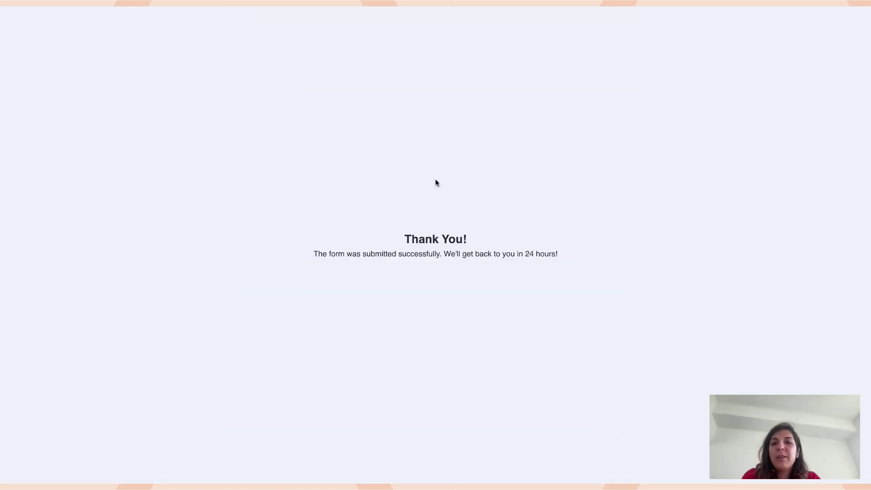
{"action": "left_click", "coordinate": [176, 6]}
{"action": "scroll", "coordinate": [364, 289], "scroll_direction": "down", "scroll_amount": 15}
{"action": "left_click", "coordinate": [343, 372]}
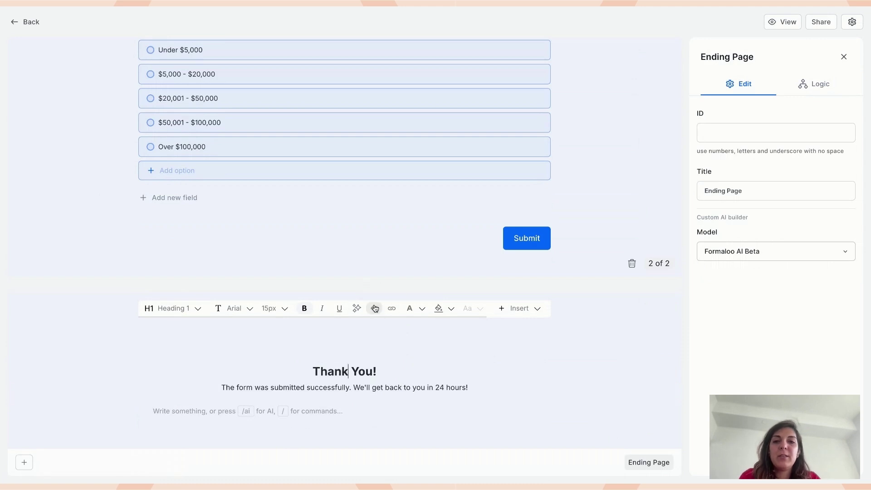
{"action": "left_click", "coordinate": [844, 58]}
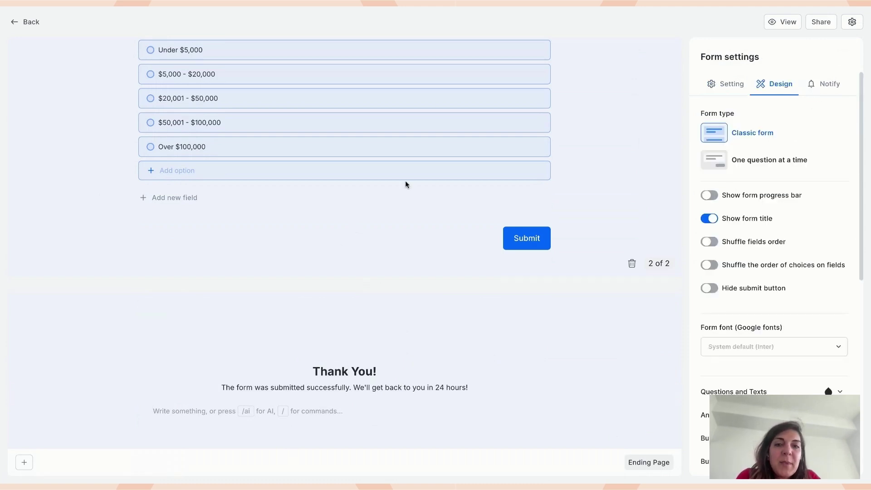
{"action": "scroll", "coordinate": [405, 184], "scroll_direction": "up", "scroll_amount": 15}
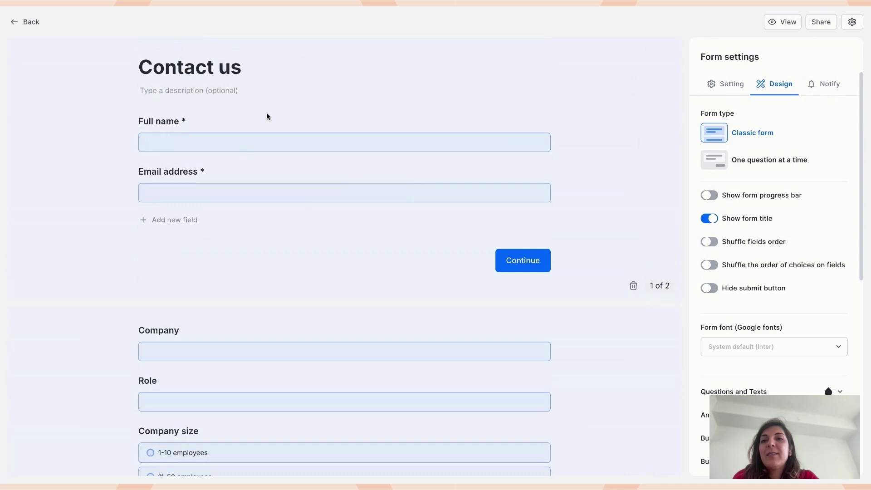
{"action": "scroll", "coordinate": [330, 251], "scroll_direction": "down", "scroll_amount": 3}
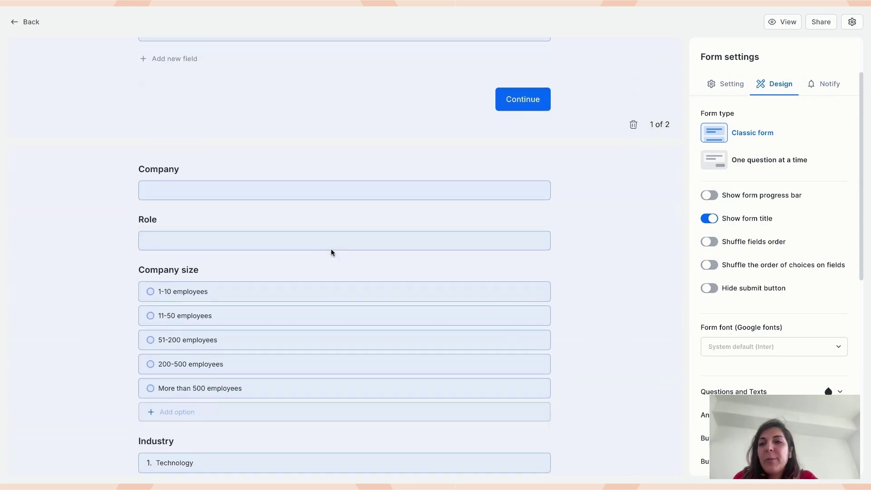
{"action": "scroll", "coordinate": [330, 251], "scroll_direction": "up", "scroll_amount": 5}
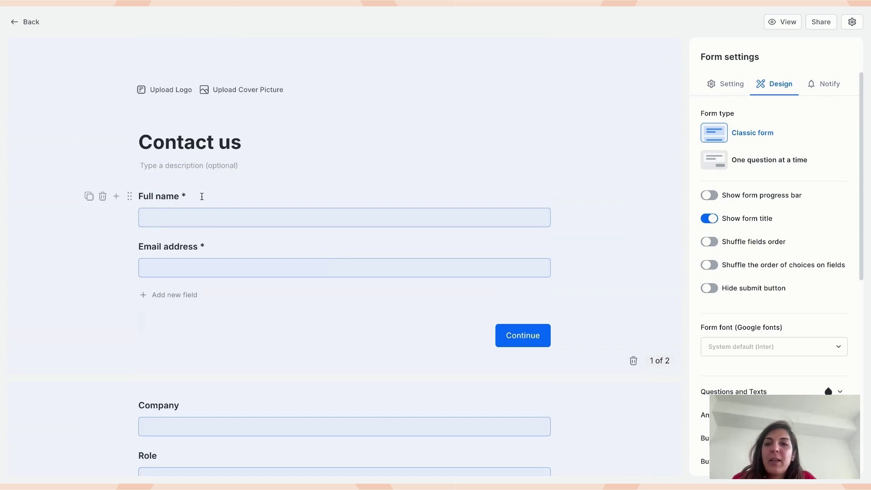
{"action": "scroll", "coordinate": [178, 217], "scroll_direction": "down", "scroll_amount": 10}
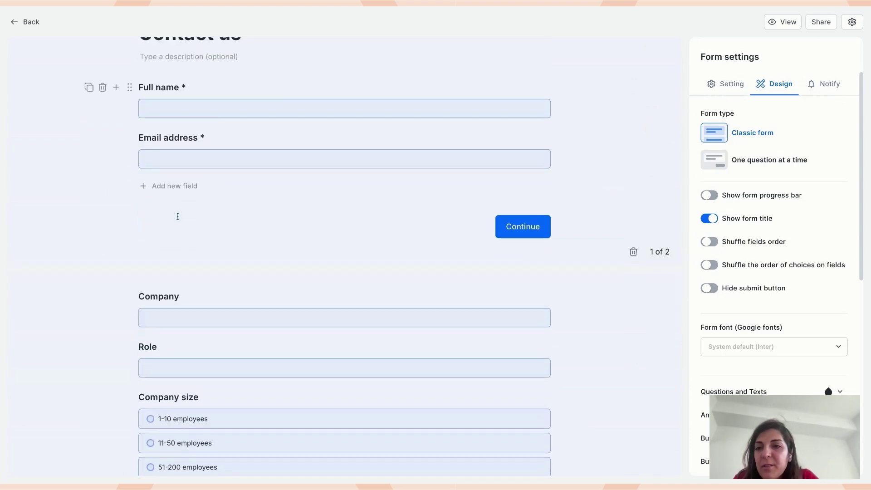
{"action": "scroll", "coordinate": [183, 220], "scroll_direction": "up", "scroll_amount": 4}
{"action": "scroll", "coordinate": [184, 223], "scroll_direction": "up", "scroll_amount": 3}
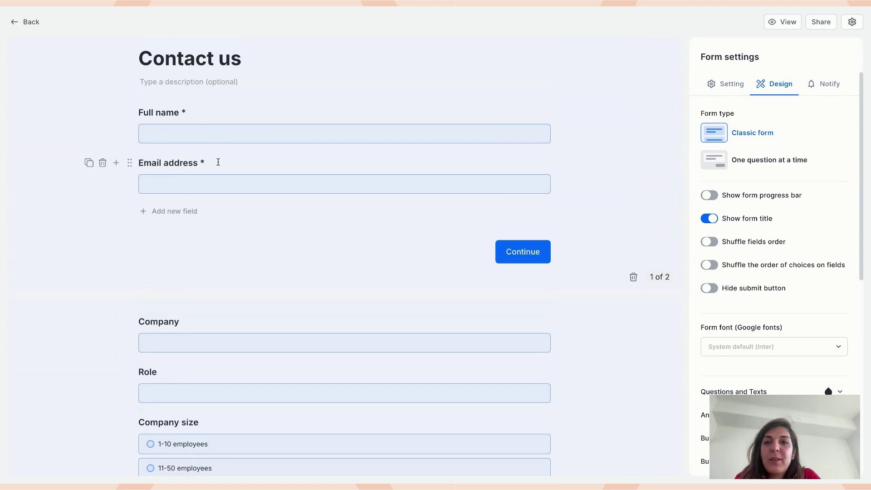
- Draft a Company logic rule: if Company is answered, then Add
{"action": "left_click", "coordinate": [188, 321]}
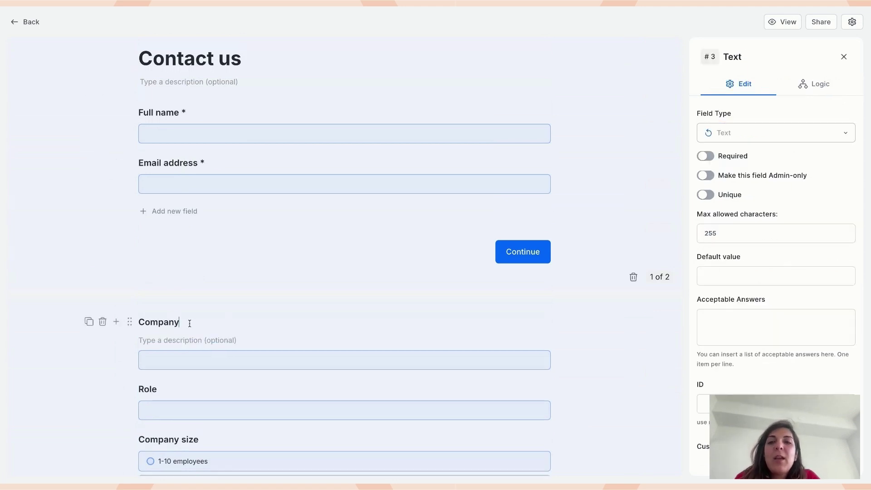
{"action": "scroll", "coordinate": [188, 321], "scroll_direction": "down", "scroll_amount": 3}
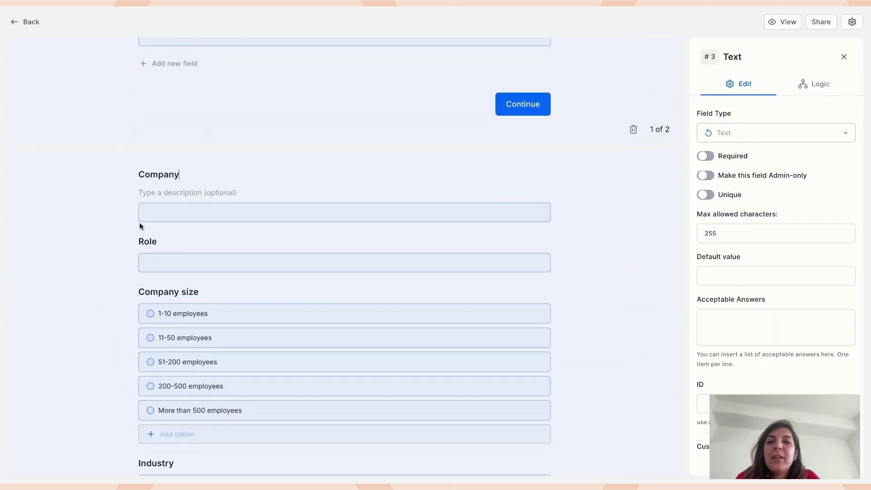
{"action": "left_click", "coordinate": [816, 87]}
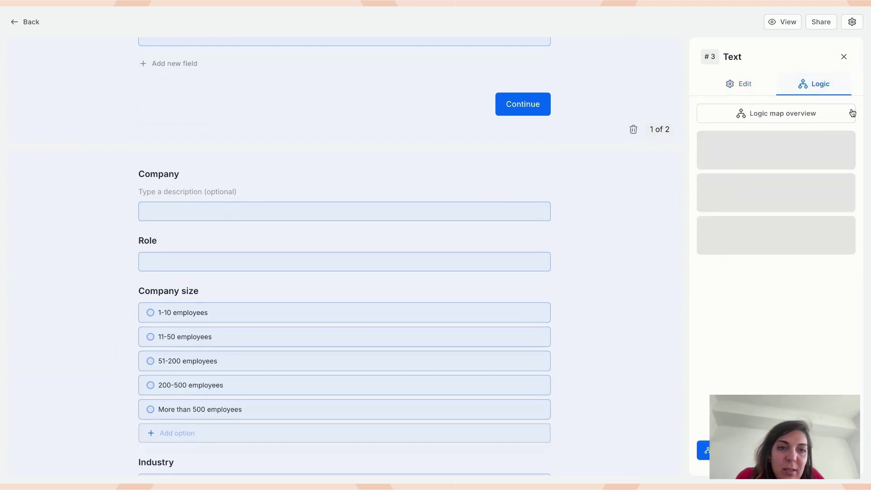
{"action": "left_click", "coordinate": [727, 139]}
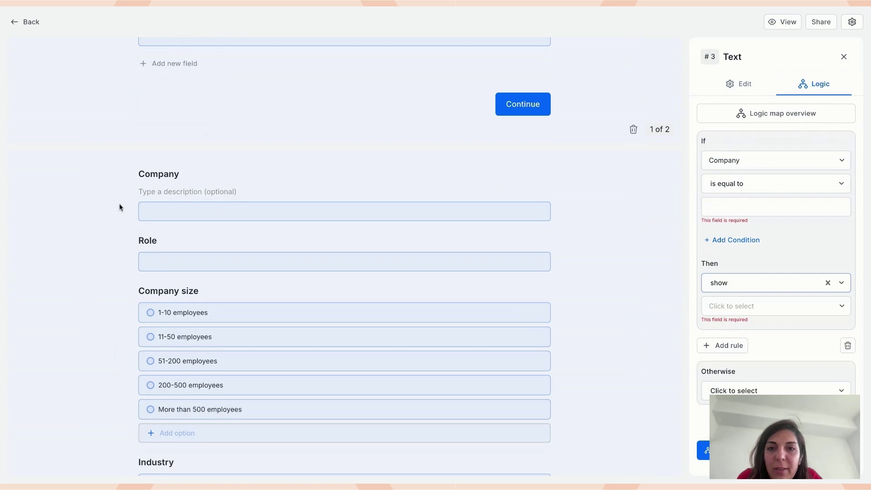
{"action": "left_click", "coordinate": [740, 184]}
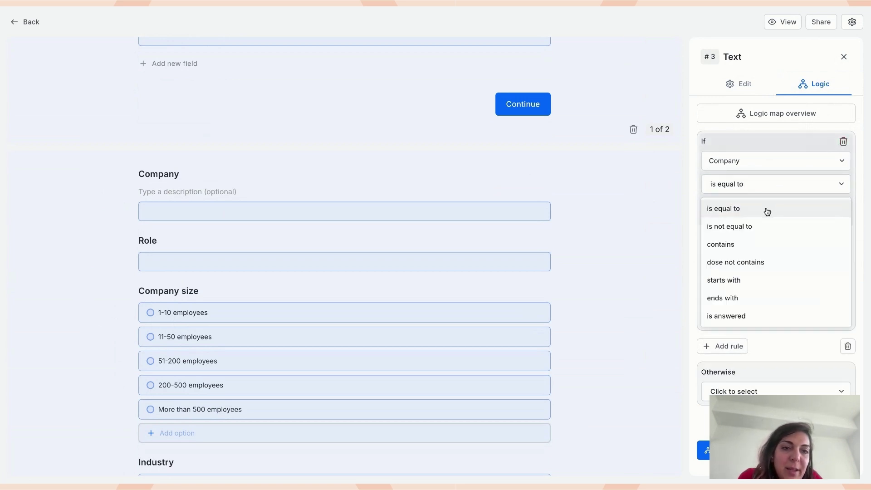
{"action": "left_click", "coordinate": [746, 318]}
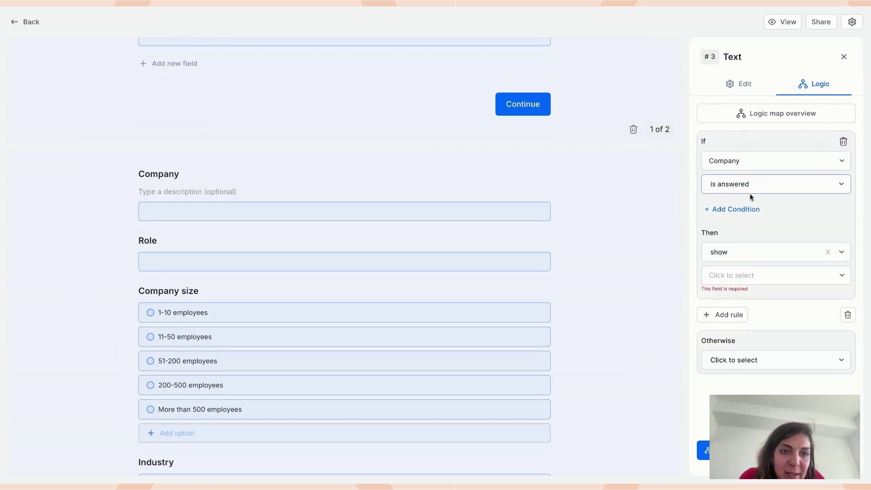
{"action": "left_click", "coordinate": [739, 251]}
{"action": "left_click", "coordinate": [735, 335]}
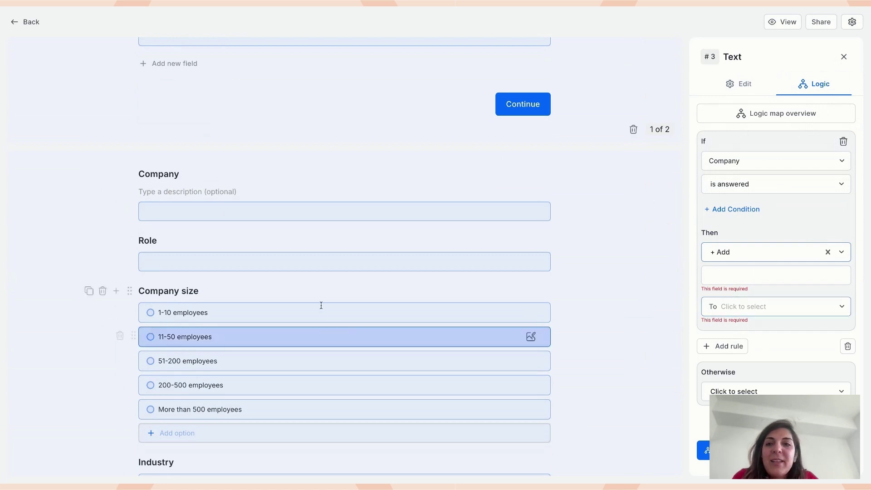
{"action": "scroll", "coordinate": [321, 305], "scroll_direction": "down", "scroll_amount": 3}
{"action": "scroll", "coordinate": [321, 305], "scroll_direction": "down", "scroll_amount": 8}
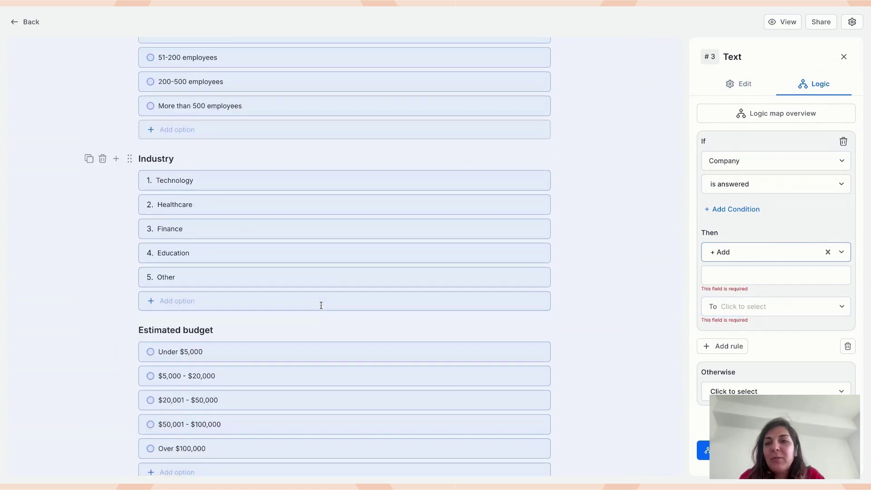
- Add a Variable field titled Lead score after Estimated budget, keeping type Integer
{"action": "left_click", "coordinate": [145, 198]}
{"action": "type", "text": "sin"}
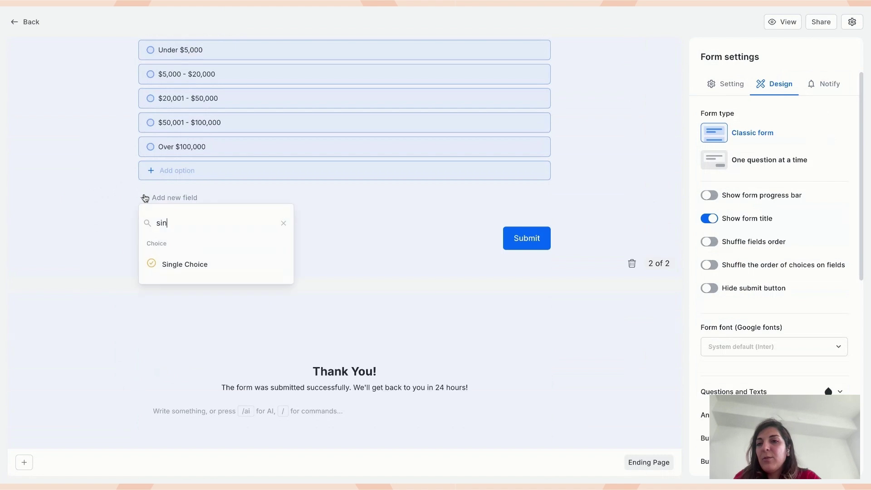
{"action": "type", "text": "var"}
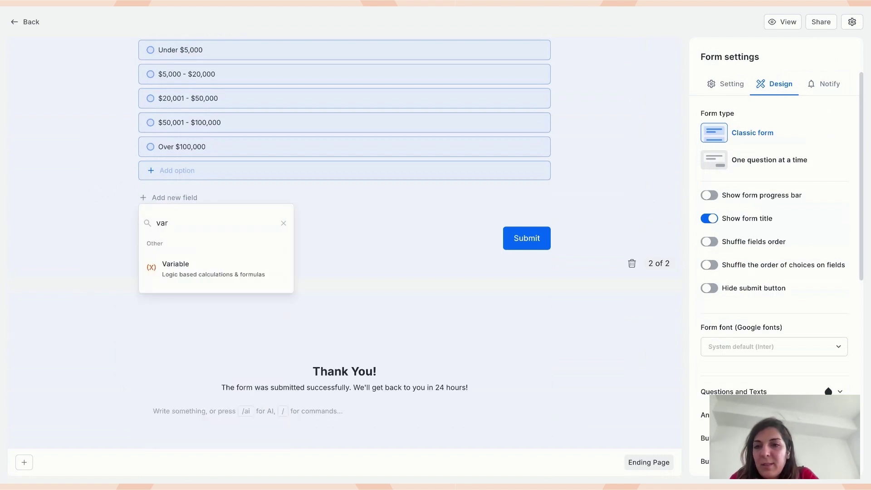
{"action": "left_click", "coordinate": [200, 274]}
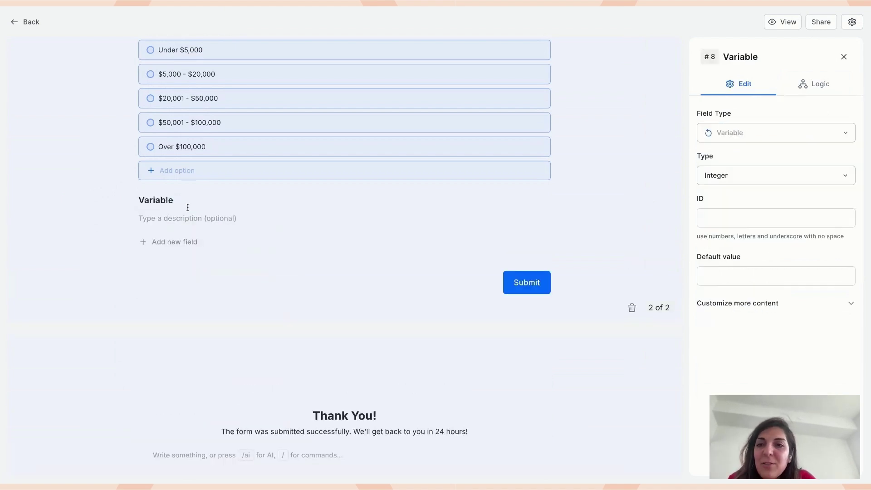
{"action": "double_click", "coordinate": [185, 197]}
{"action": "type", "text": "Lead score"}
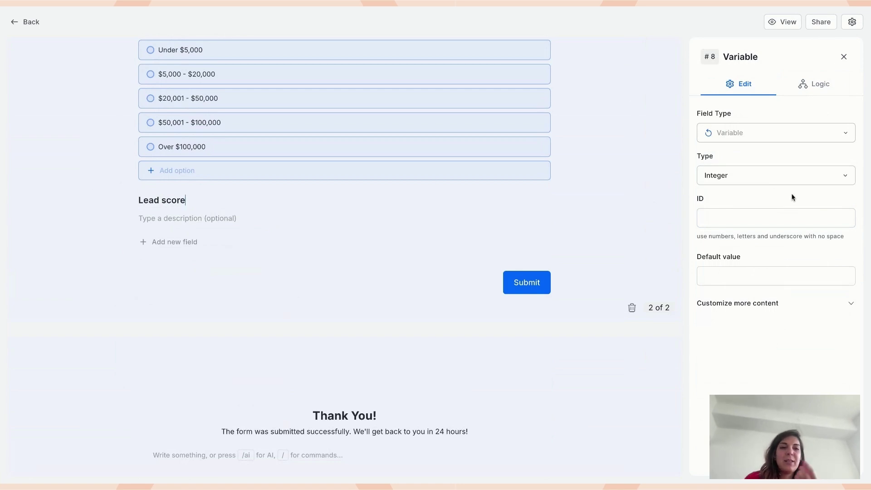
{"action": "left_click", "coordinate": [775, 178]}
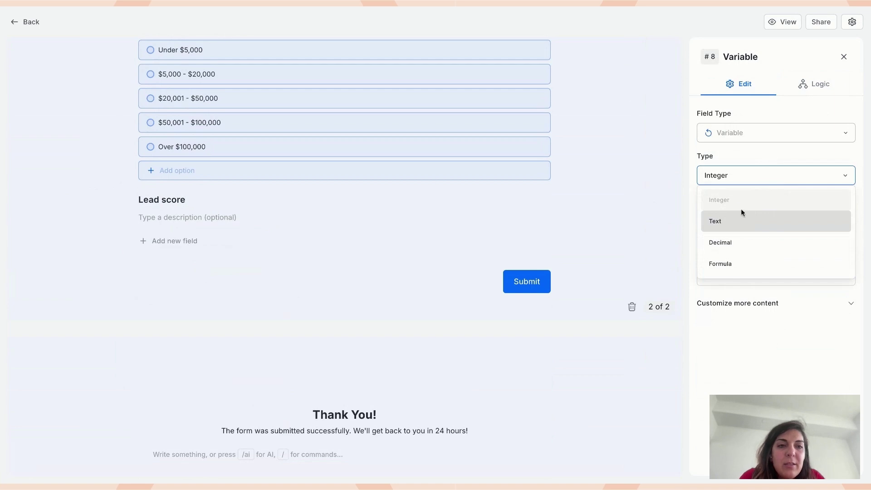
{"action": "left_click", "coordinate": [784, 154]}
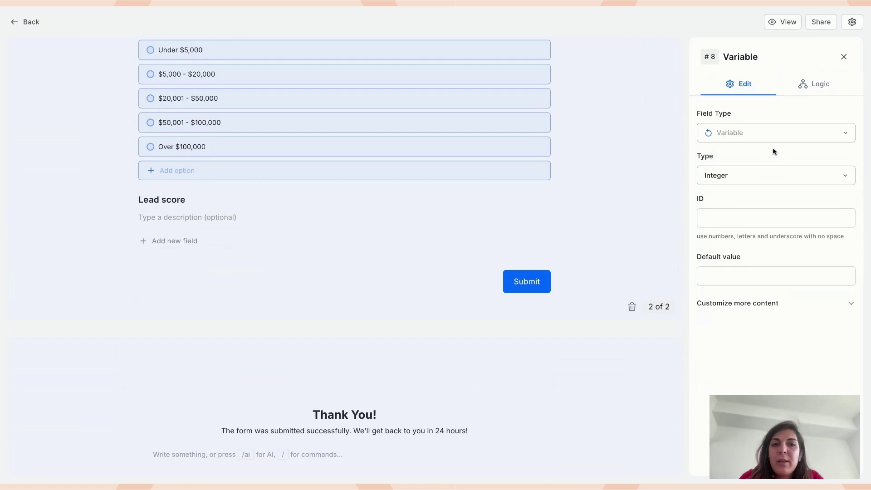
- Create a Company rule: if Company is answered, add 10 to Lead score
{"action": "scroll", "coordinate": [218, 208], "scroll_direction": "up", "scroll_amount": 15}
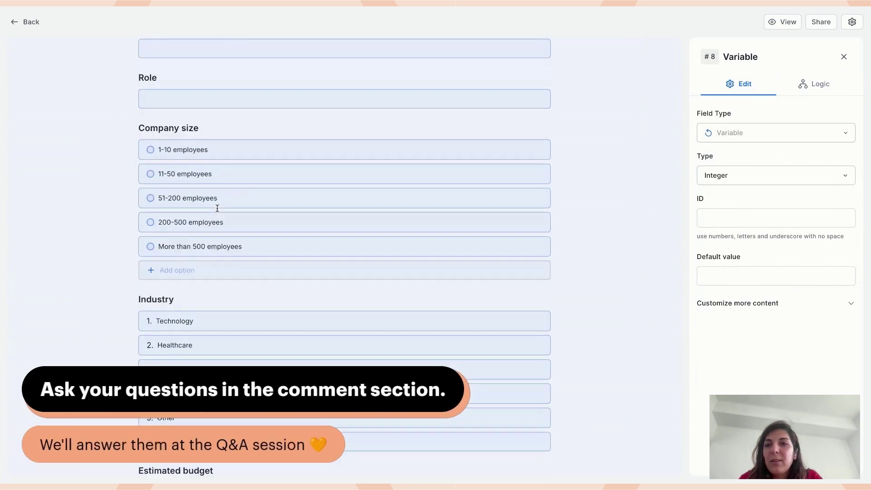
{"action": "left_click", "coordinate": [187, 159]}
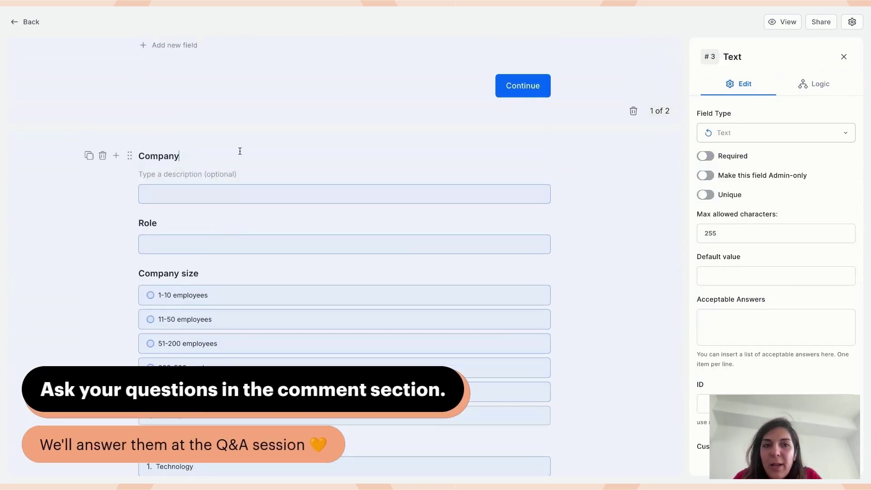
{"action": "left_click", "coordinate": [834, 95]}
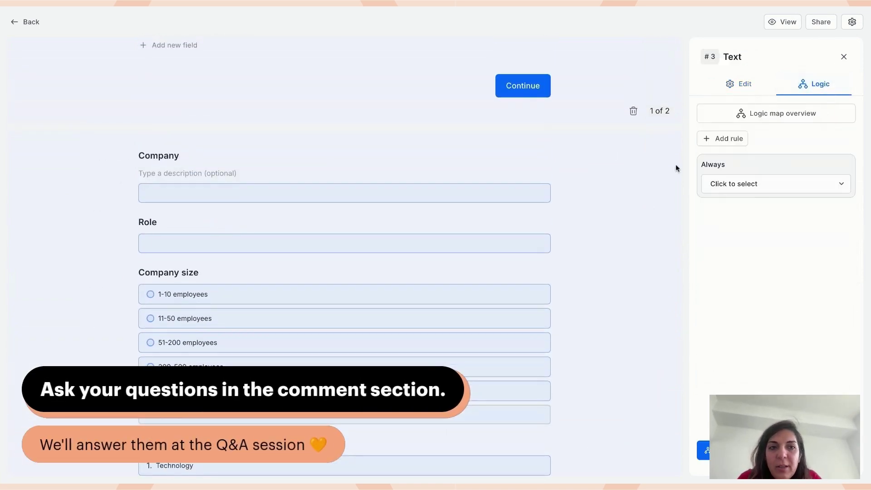
{"action": "left_click", "coordinate": [722, 137]}
{"action": "left_click", "coordinate": [768, 185]}
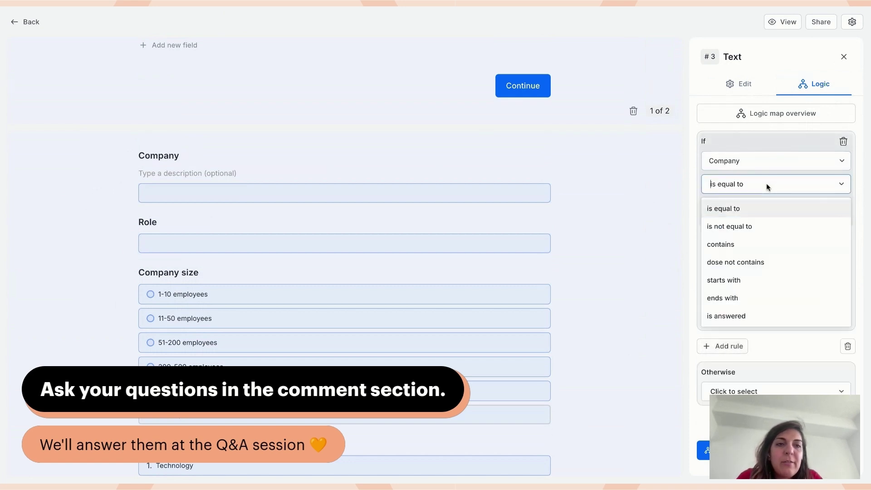
{"action": "left_click", "coordinate": [752, 313]}
{"action": "left_click", "coordinate": [748, 252]}
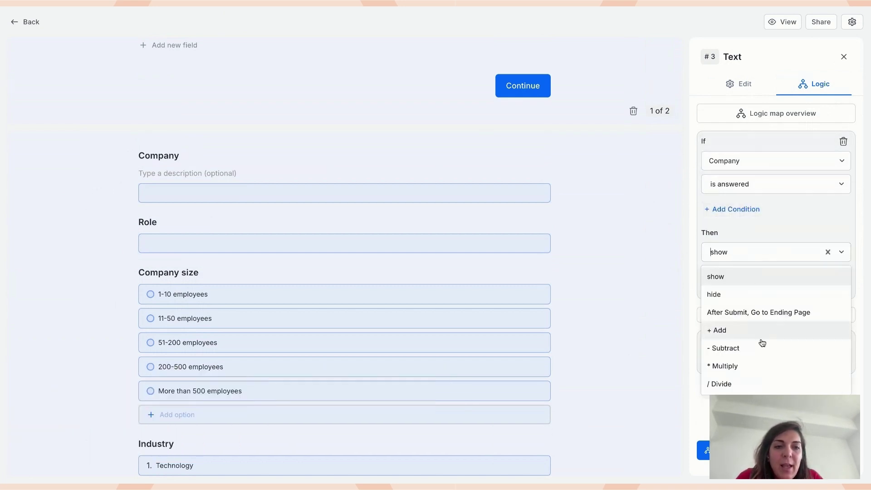
{"action": "left_click", "coordinate": [744, 334]}
{"action": "left_click", "coordinate": [739, 276]}
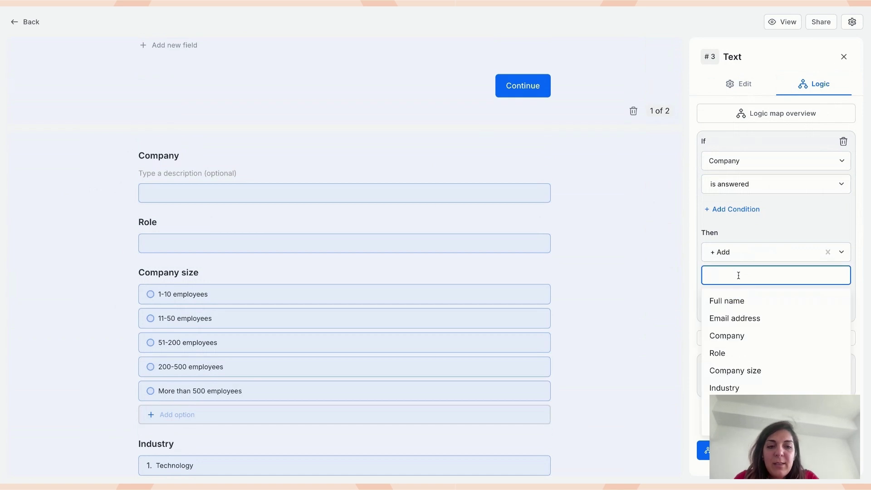
{"action": "type", "text": "10"}
{"action": "left_click", "coordinate": [742, 297]}
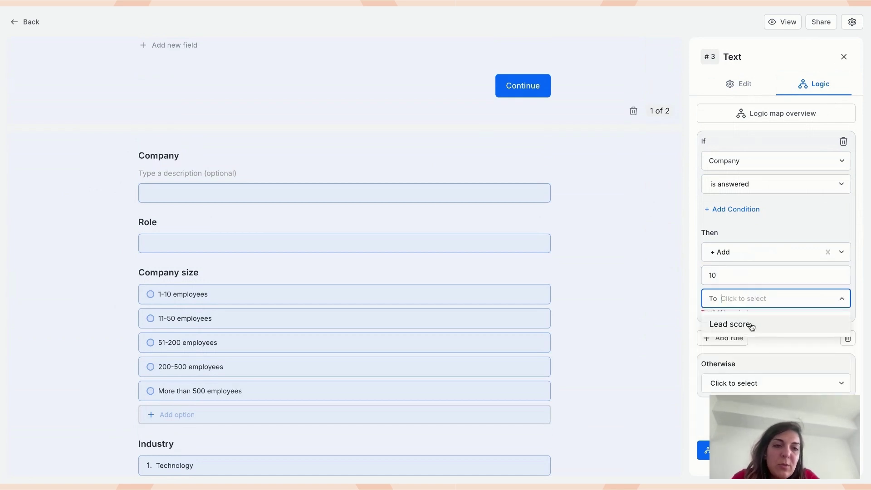
{"action": "left_click", "coordinate": [750, 325]}
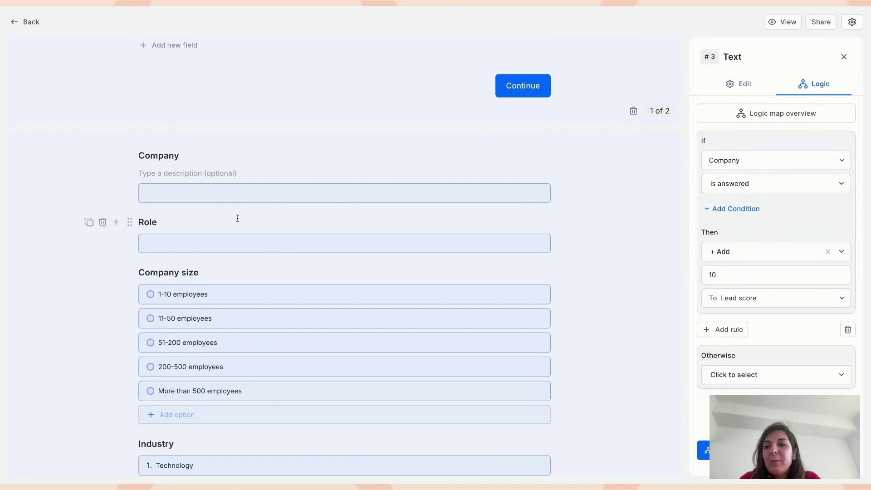
- Add a Company size rule: 1-10 employees adds 1 to Lead score
{"action": "left_click", "coordinate": [209, 218]}
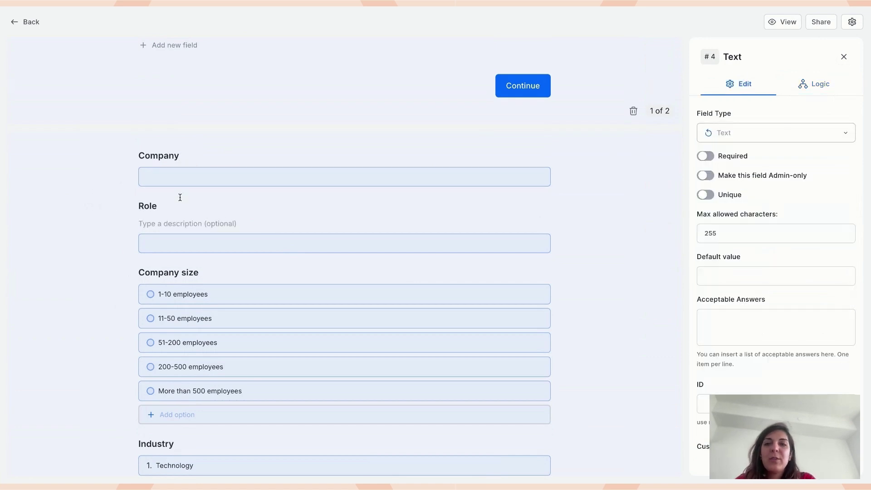
{"action": "left_click", "coordinate": [213, 272]}
{"action": "scroll", "coordinate": [213, 272], "scroll_direction": "down", "scroll_amount": 3}
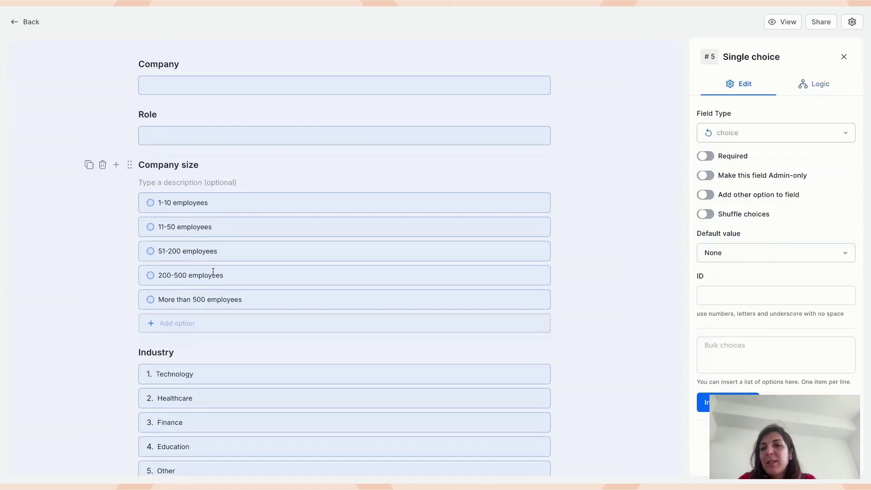
{"action": "left_click", "coordinate": [813, 95]}
{"action": "left_click", "coordinate": [728, 140]}
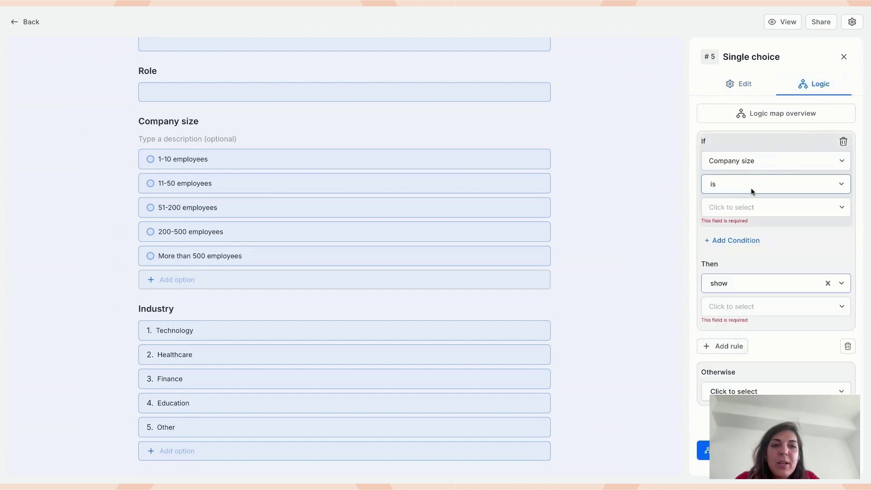
{"action": "left_click", "coordinate": [746, 207]}
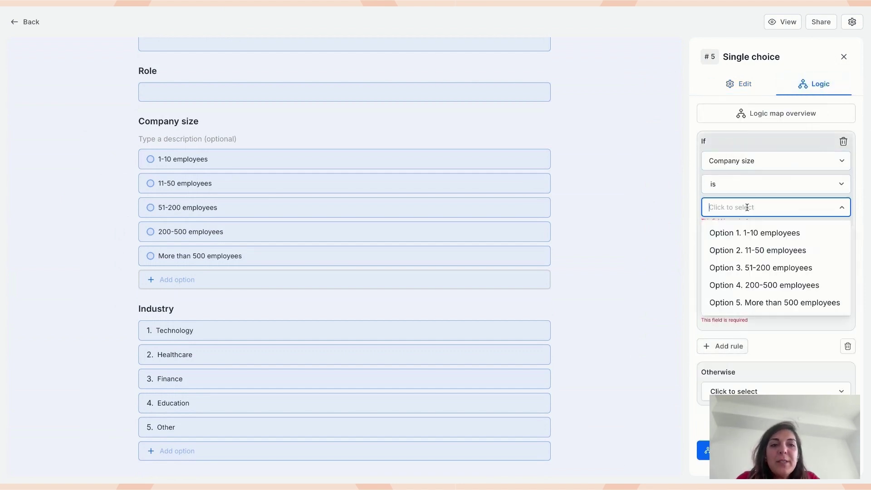
{"action": "left_click", "coordinate": [768, 232]}
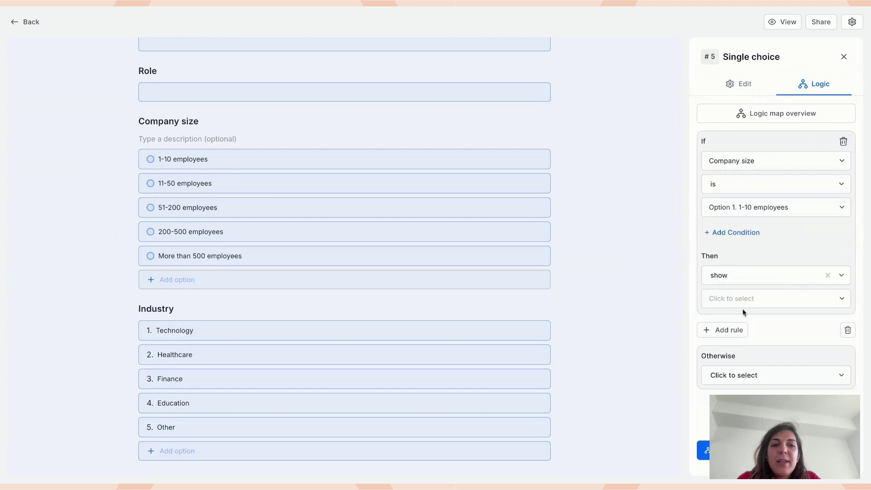
{"action": "left_click", "coordinate": [741, 277]}
{"action": "left_click", "coordinate": [742, 354]}
{"action": "left_click", "coordinate": [731, 302]}
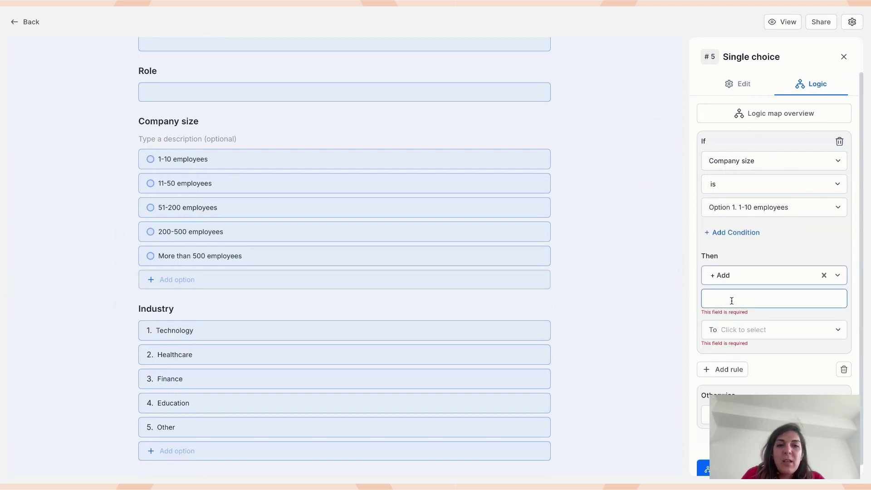
{"action": "type", "text": "1"}
{"action": "left_click", "coordinate": [756, 321]}
{"action": "left_click", "coordinate": [760, 348]}
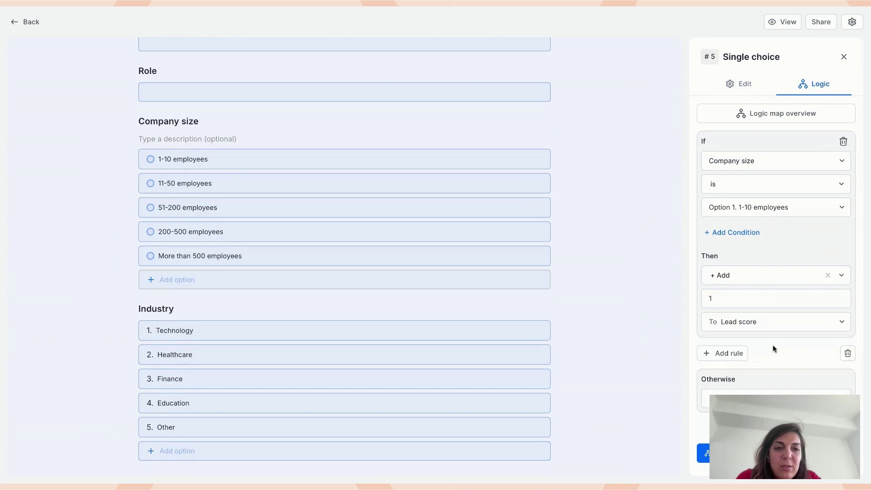
- Add a second rule: 11-50 employees adds 2 to Lead score
{"action": "left_click", "coordinate": [737, 353]}
{"action": "left_click", "coordinate": [743, 293]}
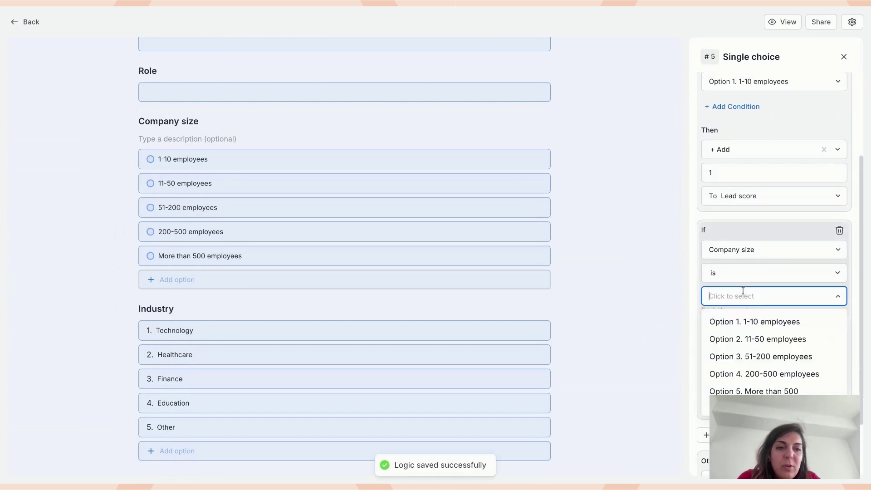
{"action": "left_click", "coordinate": [755, 339]}
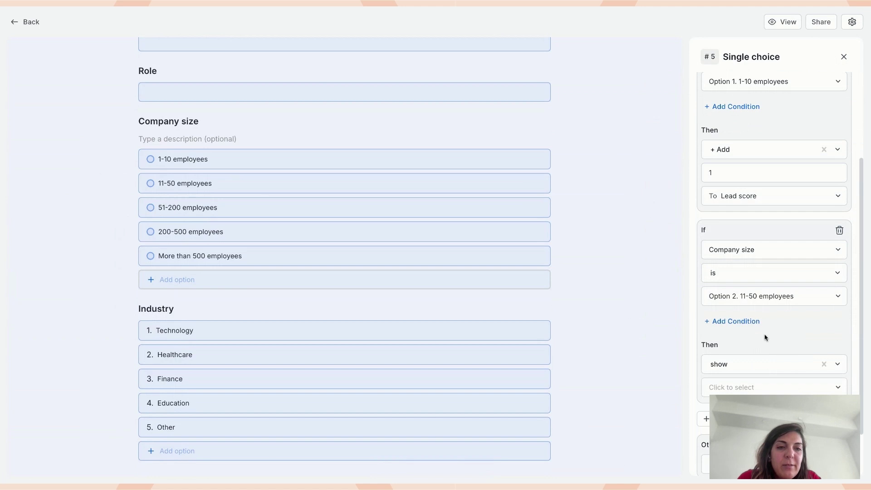
{"action": "left_click", "coordinate": [741, 370]}
{"action": "left_click", "coordinate": [743, 441]}
{"action": "left_click", "coordinate": [734, 387]}
{"action": "type", "text": "2"}
{"action": "left_click", "coordinate": [744, 411]}
{"action": "left_click", "coordinate": [741, 436]}
- Add a third rule: 51-200 employees adds 3 to Lead score
{"action": "scroll", "coordinate": [742, 352], "scroll_direction": "down", "scroll_amount": 2}
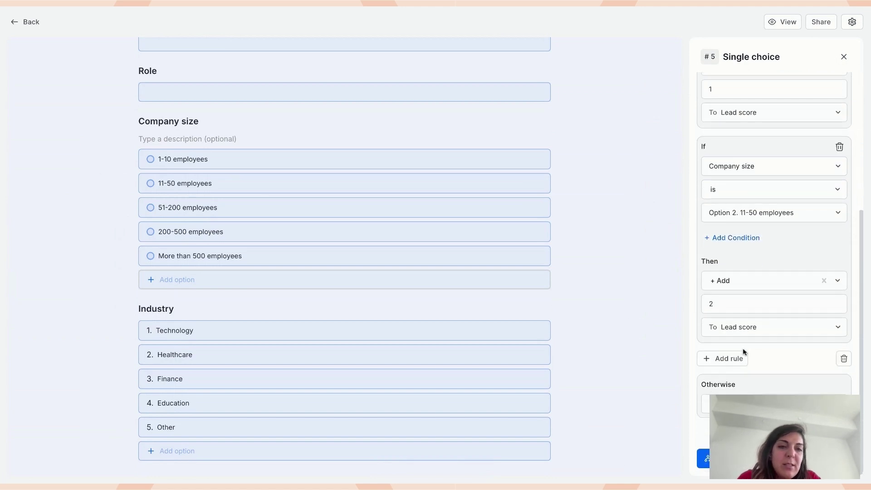
{"action": "left_click", "coordinate": [726, 357]}
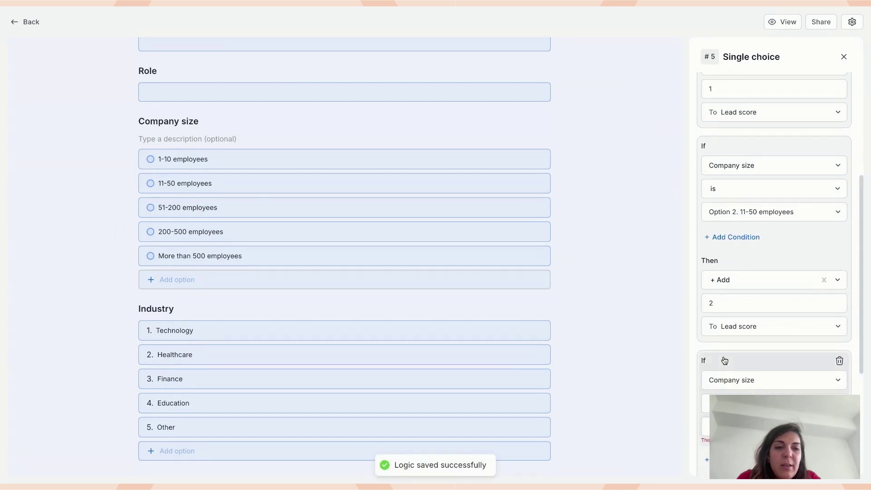
{"action": "scroll", "coordinate": [762, 251], "scroll_direction": "down", "scroll_amount": 3}
{"action": "left_click", "coordinate": [758, 271]}
{"action": "left_click", "coordinate": [762, 331]}
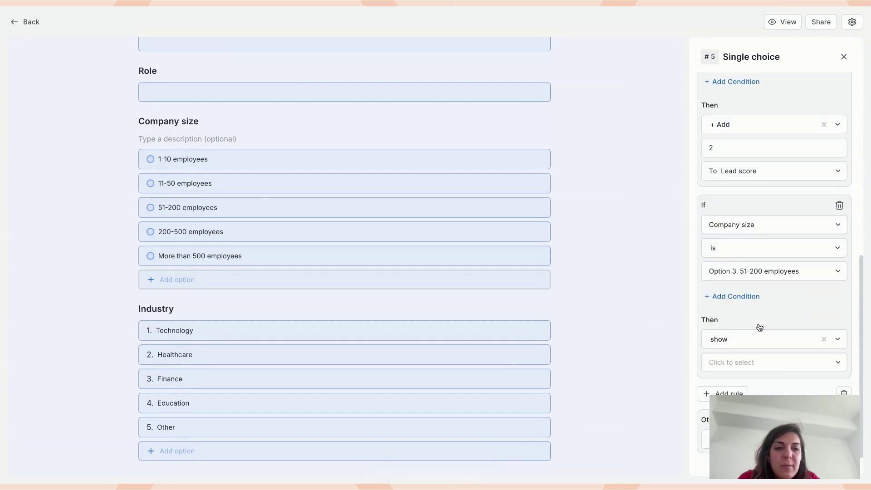
{"action": "left_click", "coordinate": [756, 339]}
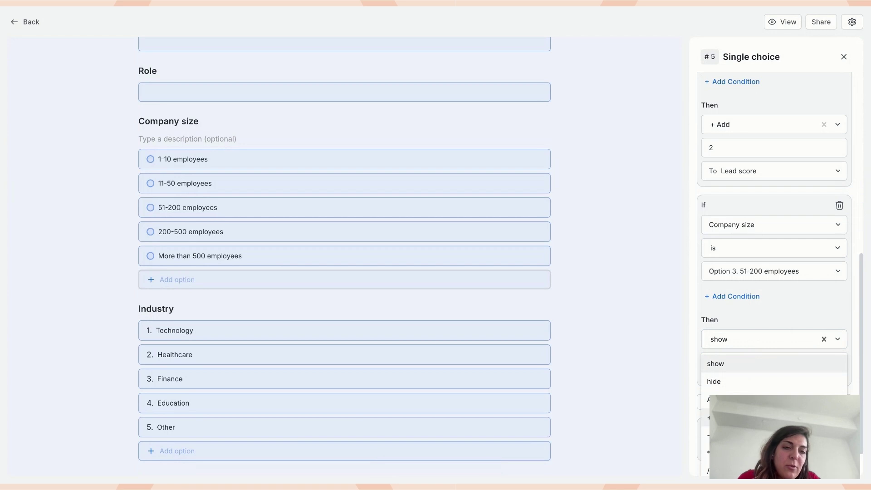
{"action": "left_click", "coordinate": [744, 400]}
{"action": "left_click", "coordinate": [743, 363]}
{"action": "type", "text": "3"}
{"action": "left_click", "coordinate": [771, 385]}
{"action": "left_click", "coordinate": [737, 406]}
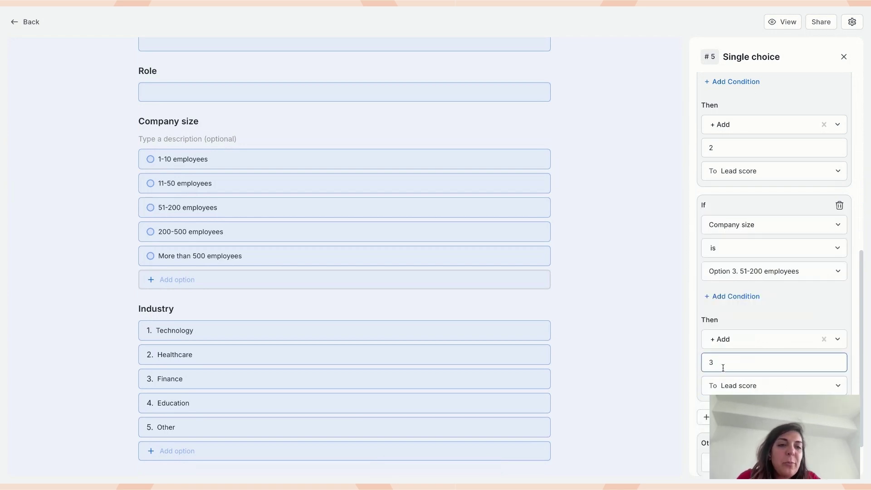
- Add a fourth rule: 200-500 employees adds 4 to Lead score
{"action": "scroll", "coordinate": [766, 399], "scroll_direction": "down", "scroll_amount": 2}
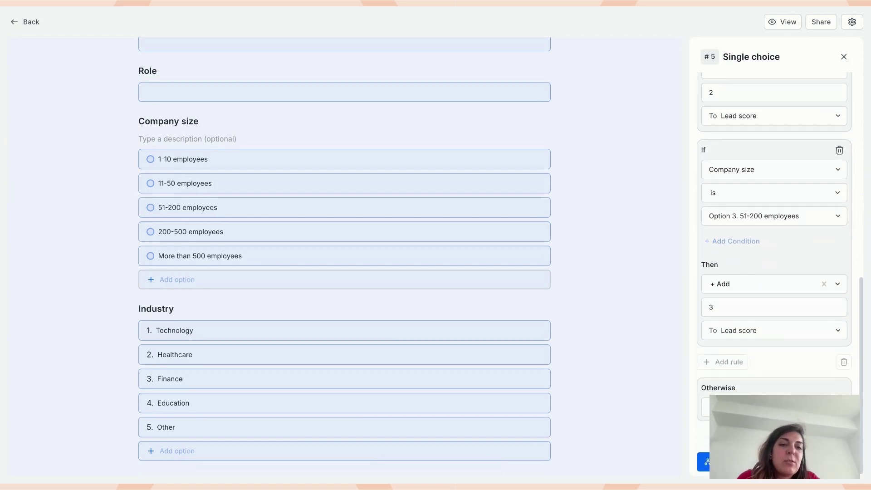
{"action": "left_click", "coordinate": [723, 358]}
{"action": "scroll", "coordinate": [758, 322], "scroll_direction": "down", "scroll_amount": 2}
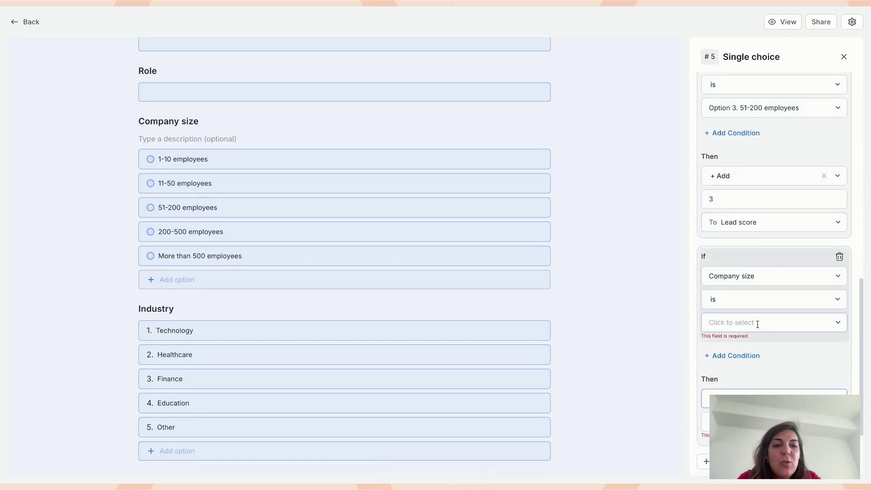
{"action": "left_click", "coordinate": [758, 321]}
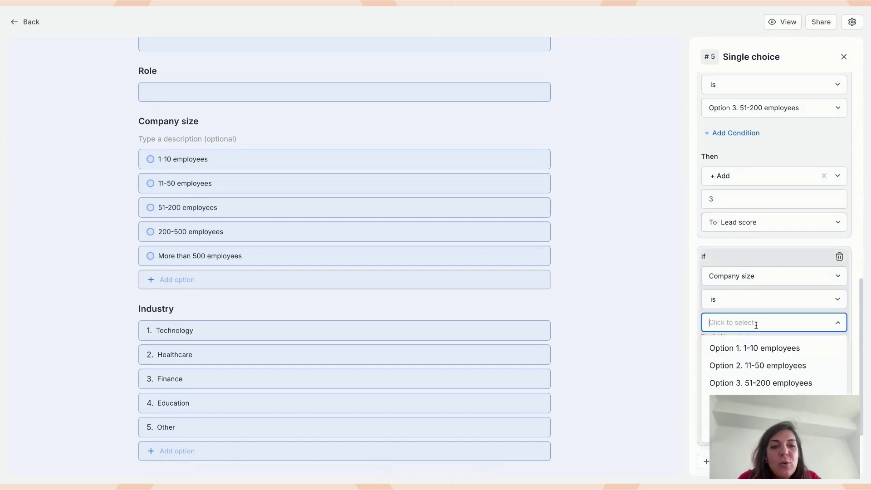
{"action": "left_click", "coordinate": [758, 400]}
{"action": "left_click", "coordinate": [741, 390]}
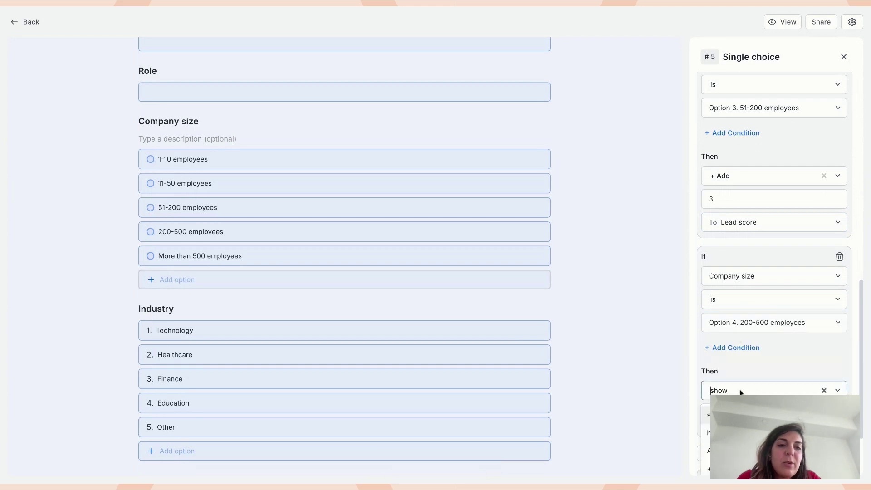
{"action": "left_click", "coordinate": [741, 469]}
{"action": "scroll", "coordinate": [742, 376], "scroll_direction": "down", "scroll_amount": 2}
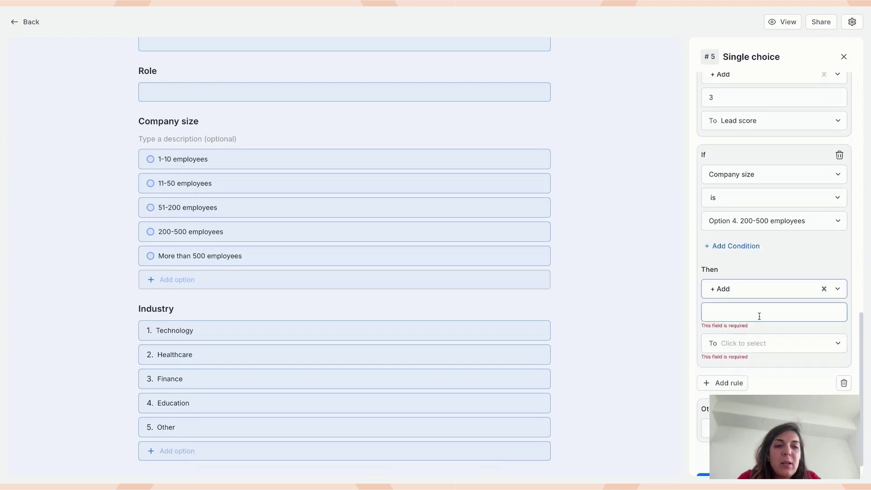
{"action": "left_click", "coordinate": [758, 316]}
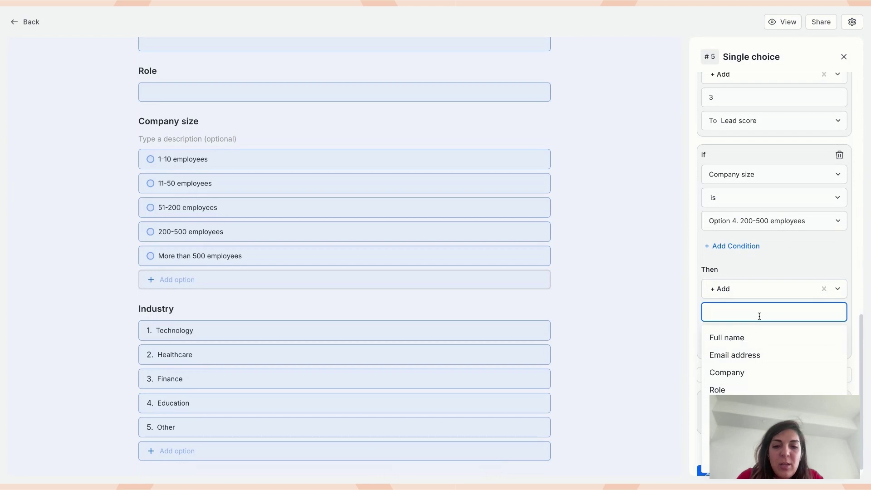
{"action": "type", "text": "4"}
{"action": "left_click", "coordinate": [767, 325]}
{"action": "left_click", "coordinate": [764, 359]}
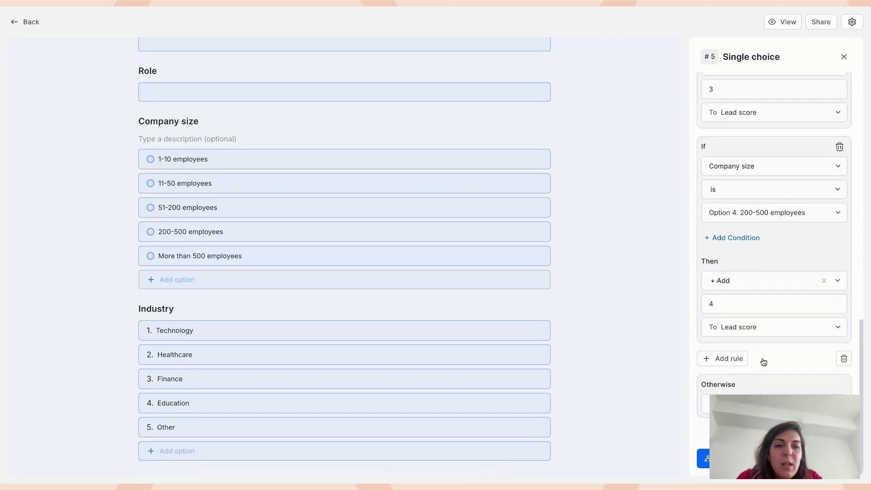
- Add a fifth rule: More than 500 employees adds 5 to Lead score
{"action": "left_click", "coordinate": [729, 359]}
{"action": "scroll", "coordinate": [757, 210], "scroll_direction": "down", "scroll_amount": 2}
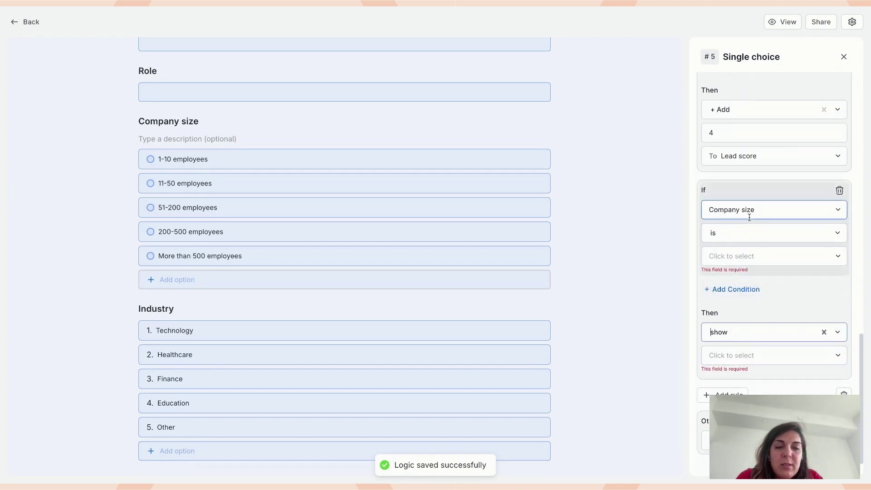
{"action": "left_click", "coordinate": [750, 255]}
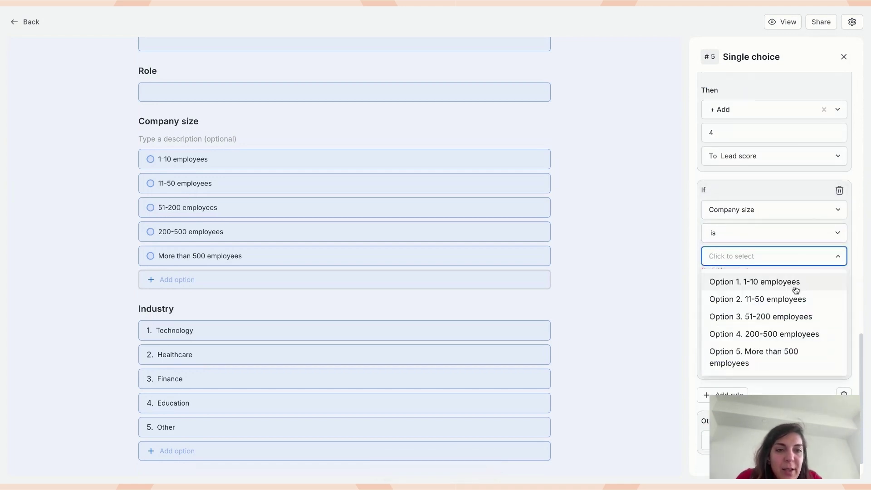
{"action": "scroll", "coordinate": [760, 184], "scroll_direction": "up", "scroll_amount": 2}
{"action": "scroll", "coordinate": [760, 184], "scroll_direction": "down", "scroll_amount": 3}
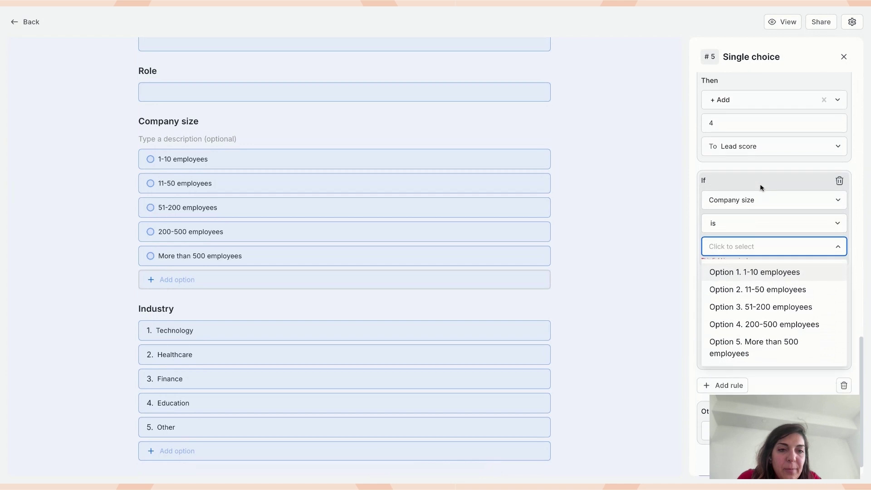
{"action": "left_click", "coordinate": [772, 334]}
{"action": "left_click", "coordinate": [754, 310]}
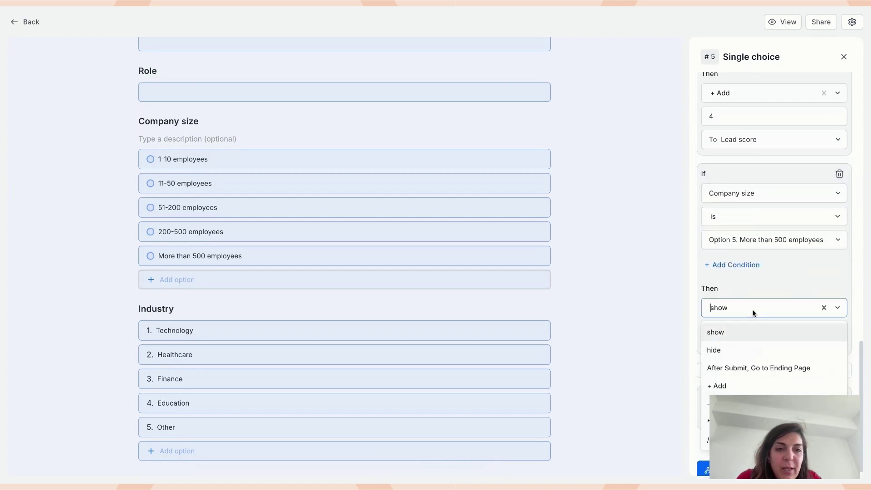
{"action": "left_click", "coordinate": [739, 386]}
{"action": "left_click", "coordinate": [741, 330]}
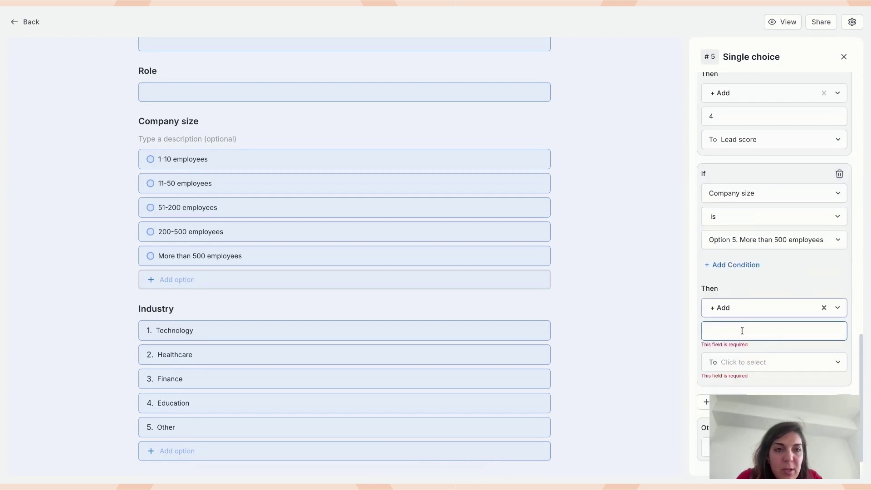
{"action": "type", "text": "5"}
{"action": "left_click", "coordinate": [756, 354]}
{"action": "left_click", "coordinate": [761, 380]}
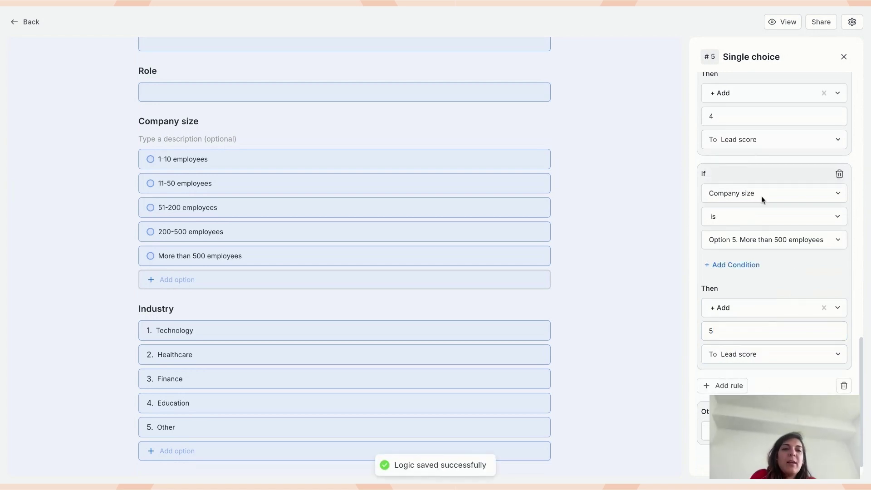
{"action": "scroll", "coordinate": [748, 137], "scroll_direction": "up", "scroll_amount": 1}
{"action": "scroll", "coordinate": [261, 241], "scroll_direction": "down", "scroll_amount": 2}
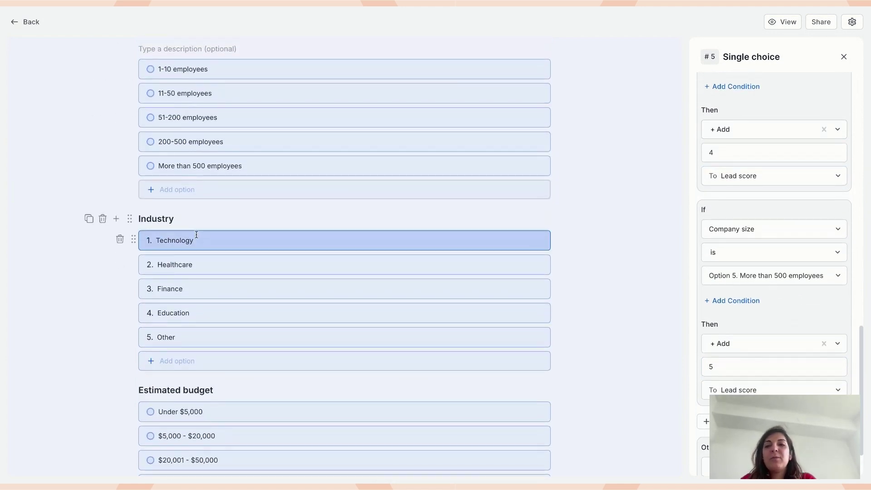
- Add an Industry rule: choosing Healthcare adds 10 to Lead score
{"action": "left_click", "coordinate": [190, 220]}
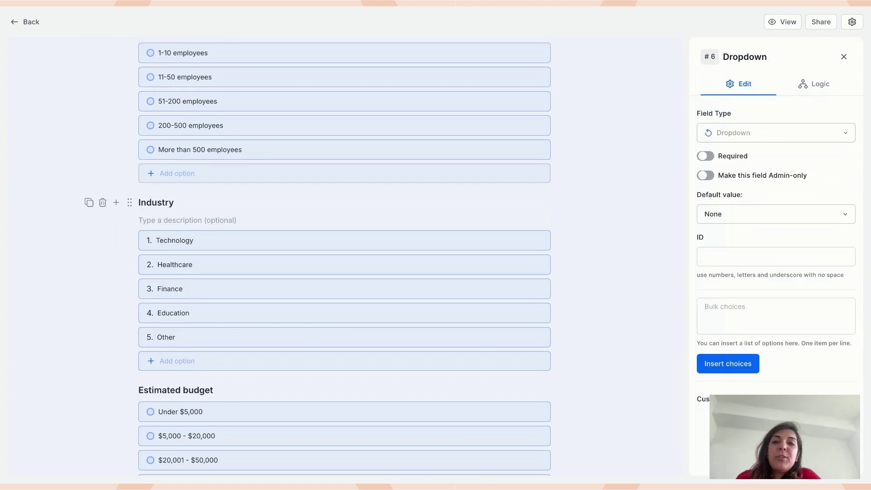
{"action": "scroll", "coordinate": [344, 254], "scroll_direction": "down", "scroll_amount": 2}
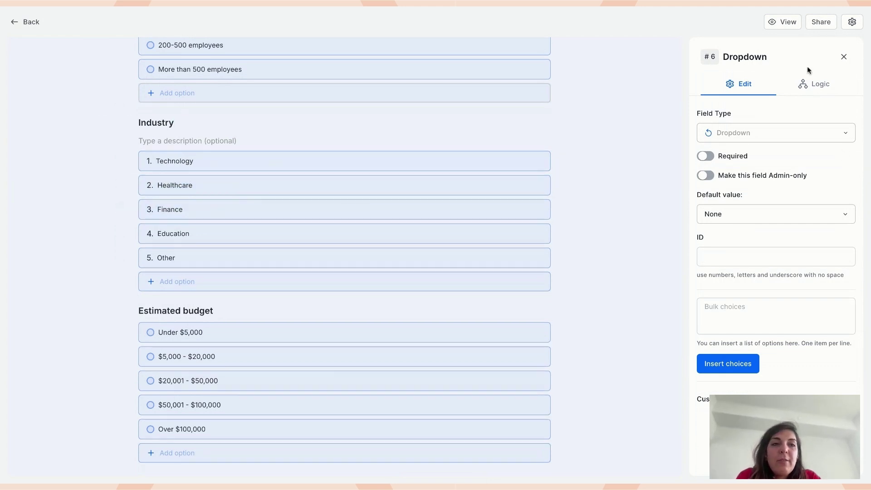
{"action": "left_click", "coordinate": [809, 82]}
{"action": "left_click", "coordinate": [740, 142]}
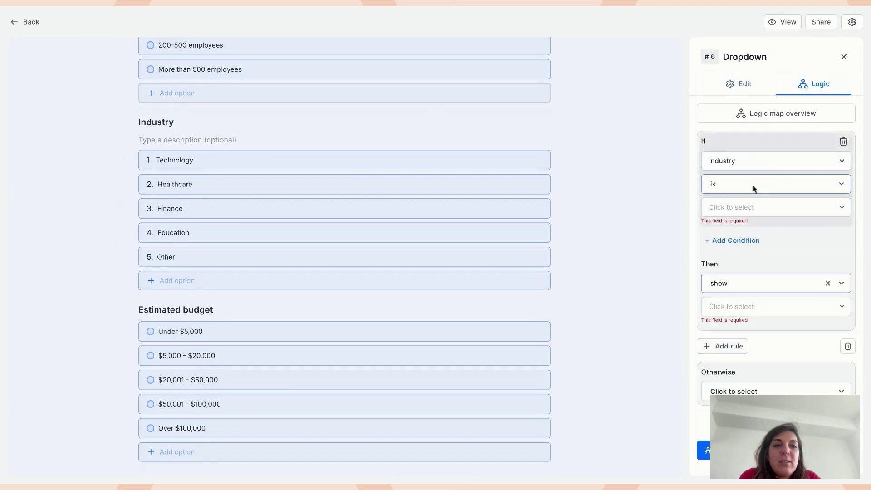
{"action": "left_click", "coordinate": [744, 207]}
{"action": "left_click", "coordinate": [782, 255]}
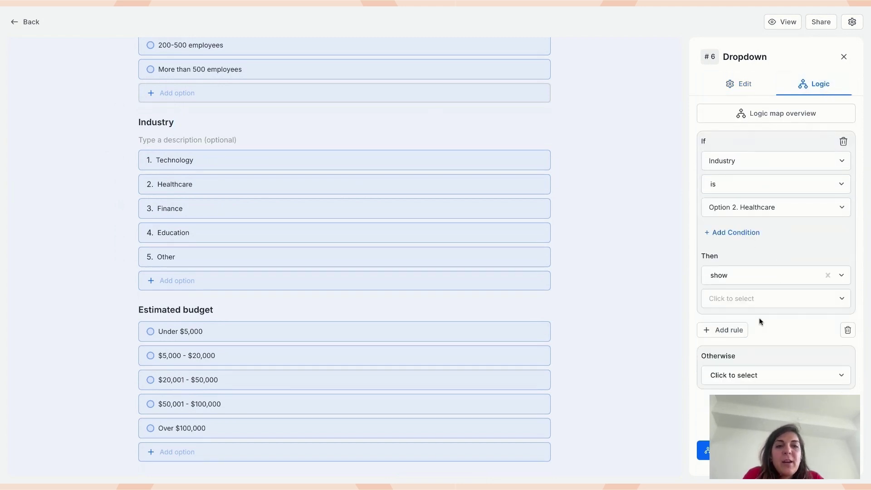
{"action": "left_click", "coordinate": [750, 275]}
{"action": "left_click", "coordinate": [747, 352]}
{"action": "left_click", "coordinate": [744, 301]}
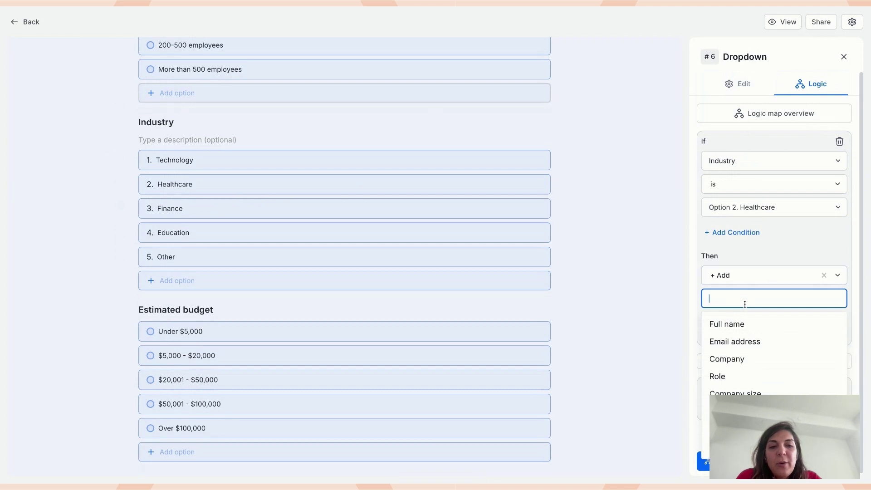
{"action": "type", "text": "10"}
{"action": "left_click", "coordinate": [744, 321]}
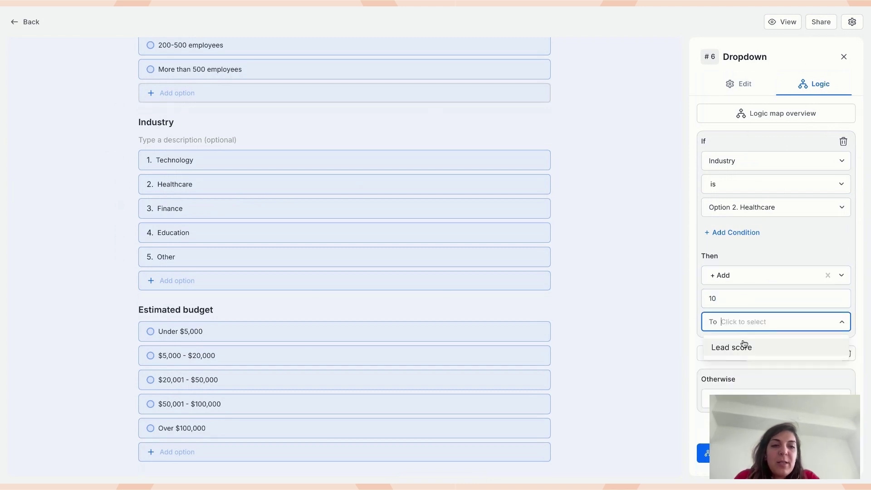
{"action": "left_click", "coordinate": [744, 347]}
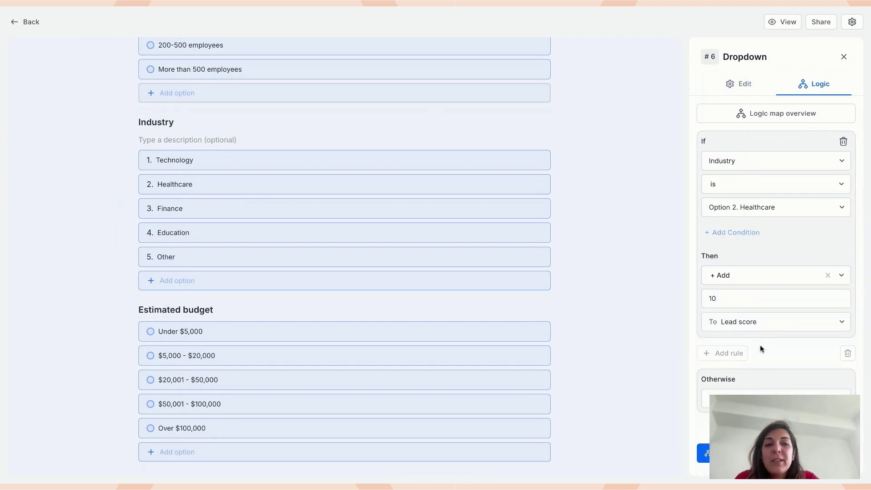
- Add a second Industry rule: choosing Finance adds 1 to Lead score
{"action": "left_click", "coordinate": [737, 353]}
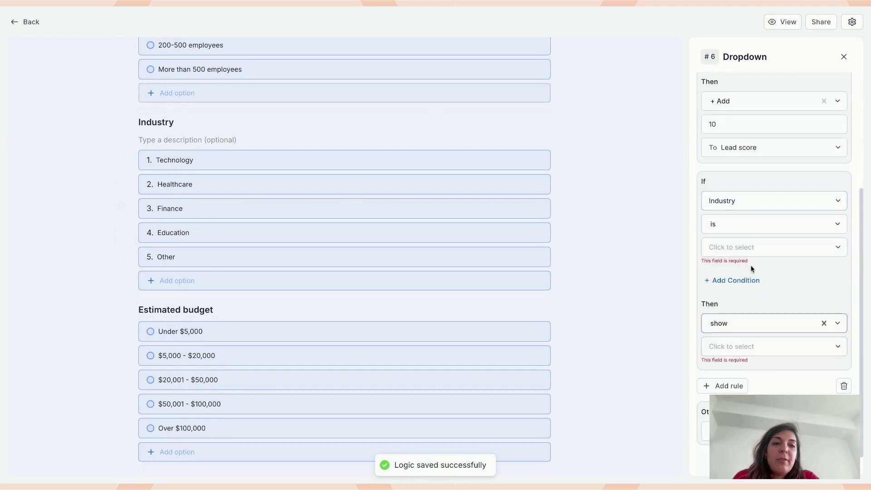
{"action": "left_click", "coordinate": [754, 246]}
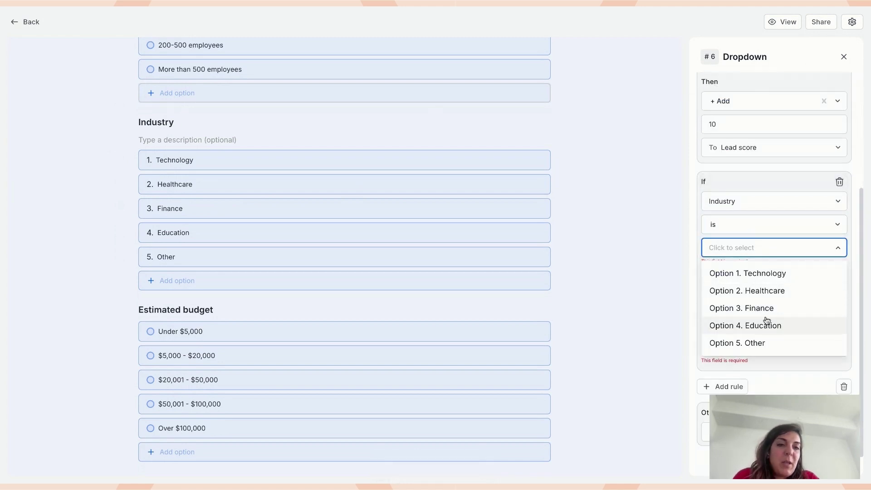
{"action": "left_click", "coordinate": [764, 310]}
{"action": "left_click", "coordinate": [737, 338]}
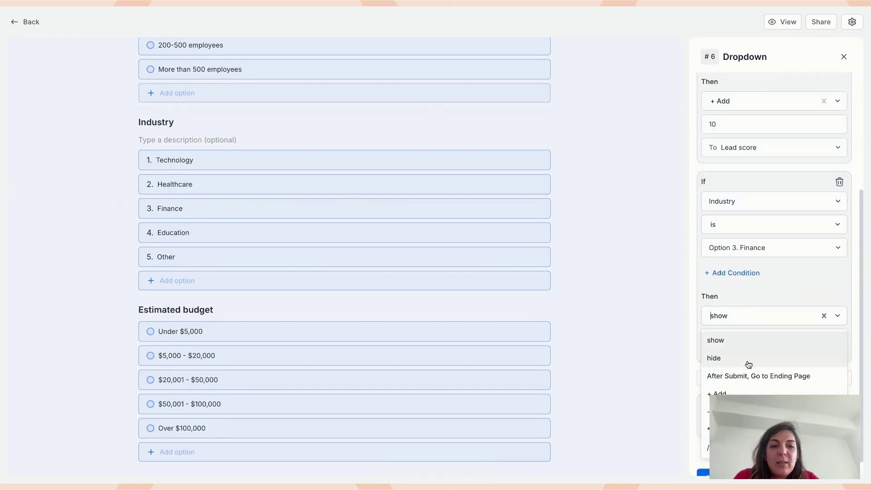
{"action": "left_click", "coordinate": [726, 393]}
{"action": "left_click", "coordinate": [740, 338]}
{"action": "type", "text": "1"}
{"action": "left_click", "coordinate": [755, 361]}
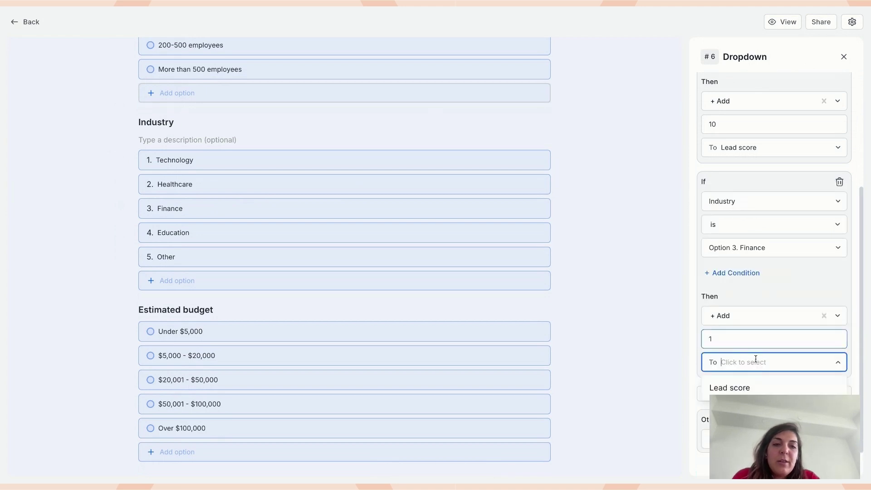
{"action": "left_click", "coordinate": [769, 387]}
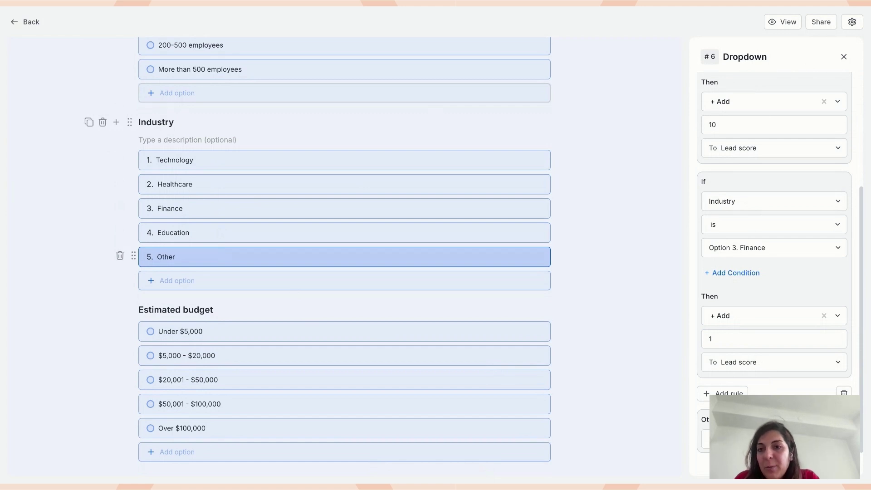
{"action": "scroll", "coordinate": [216, 257], "scroll_direction": "down", "scroll_amount": 3}
- In the form preview, fill in the full name and email, then continue to page 2
{"action": "left_click", "coordinate": [217, 212]}
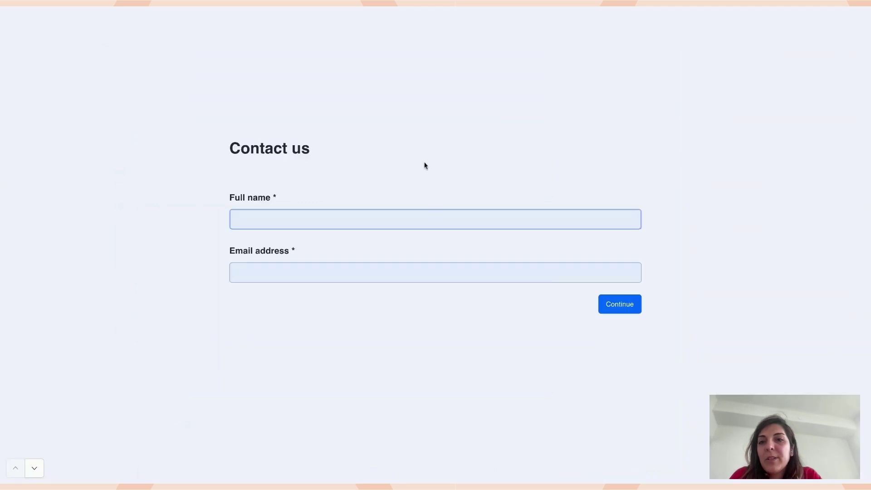
{"action": "type", "text": "Noosh"}
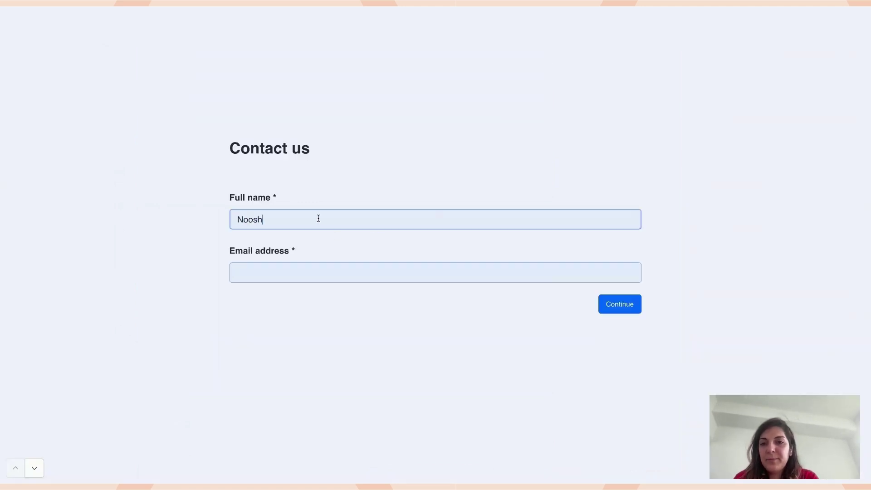
{"action": "key", "text": "Tab"}
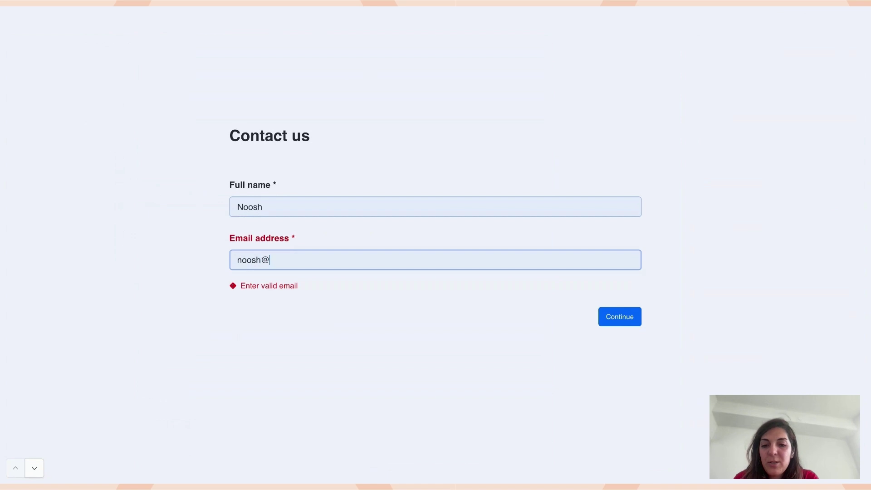
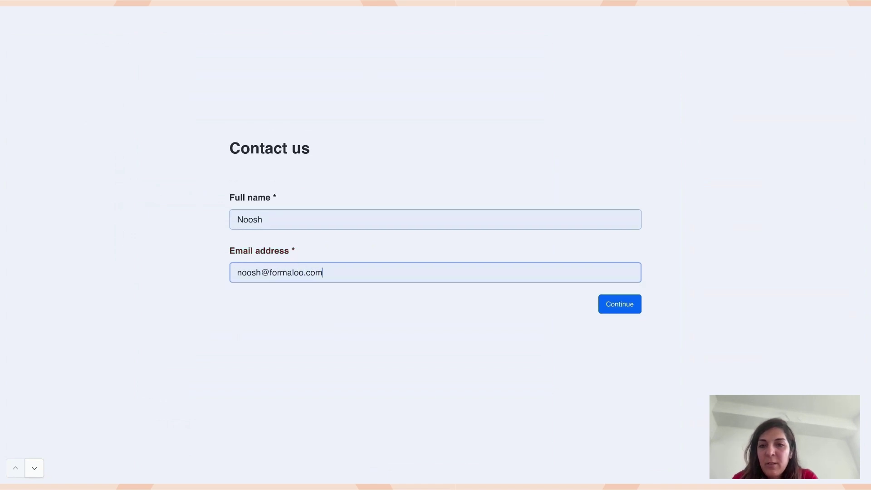
{"action": "left_click", "coordinate": [608, 316]}
- Submit company Formaloo, 200-500 employees, Healthcare, Under $5,000, then return to the overview
{"action": "type", "text": "Formaloo"}
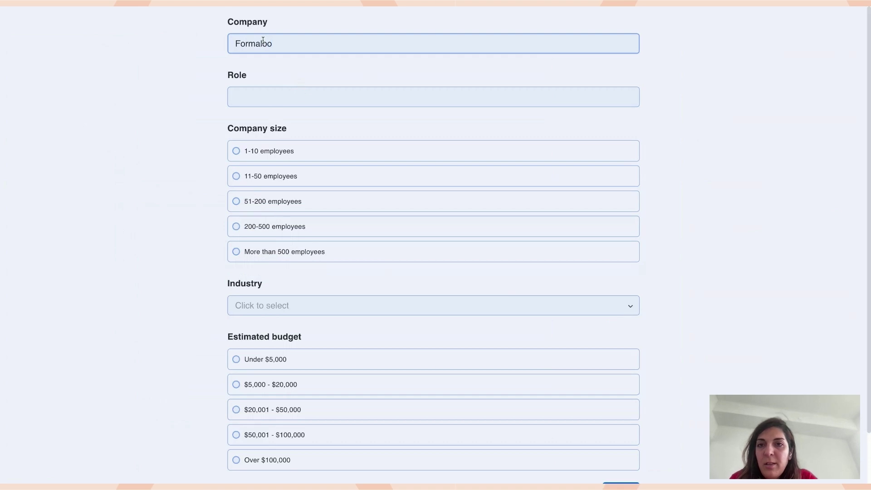
{"action": "left_click", "coordinate": [267, 153]}
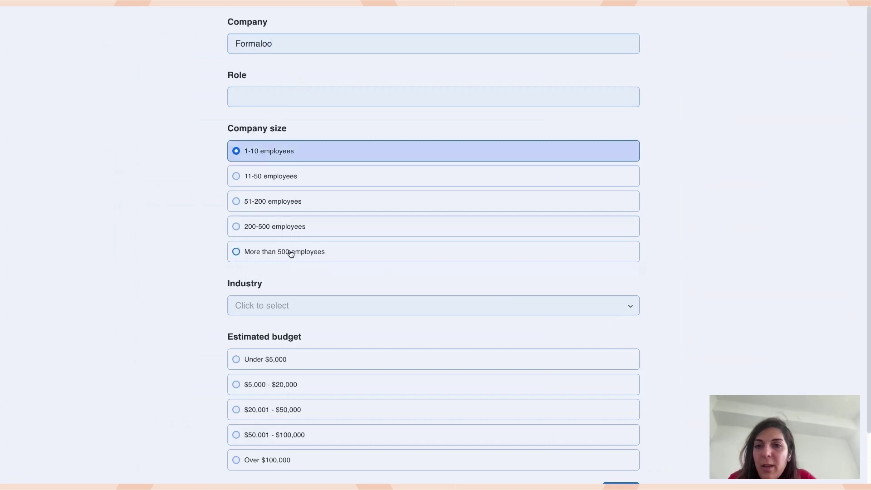
{"action": "left_click", "coordinate": [282, 183]}
{"action": "left_click", "coordinate": [275, 232]}
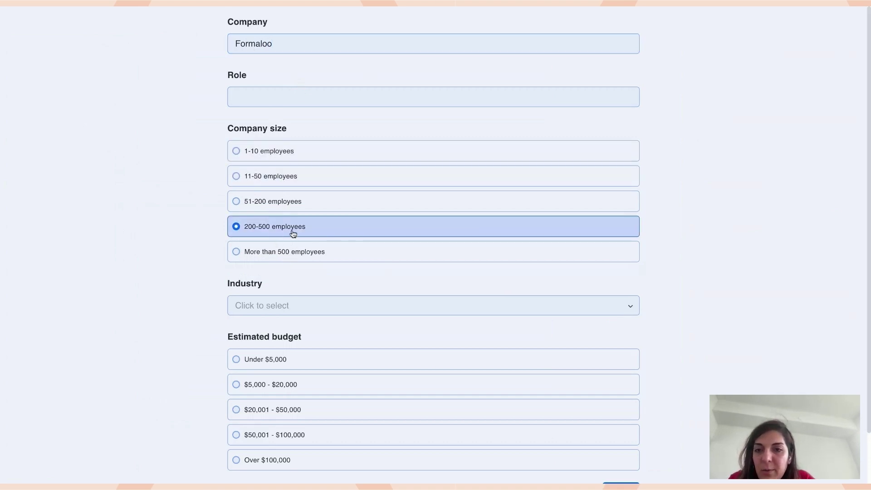
{"action": "left_click", "coordinate": [334, 305]}
{"action": "left_click", "coordinate": [295, 348]}
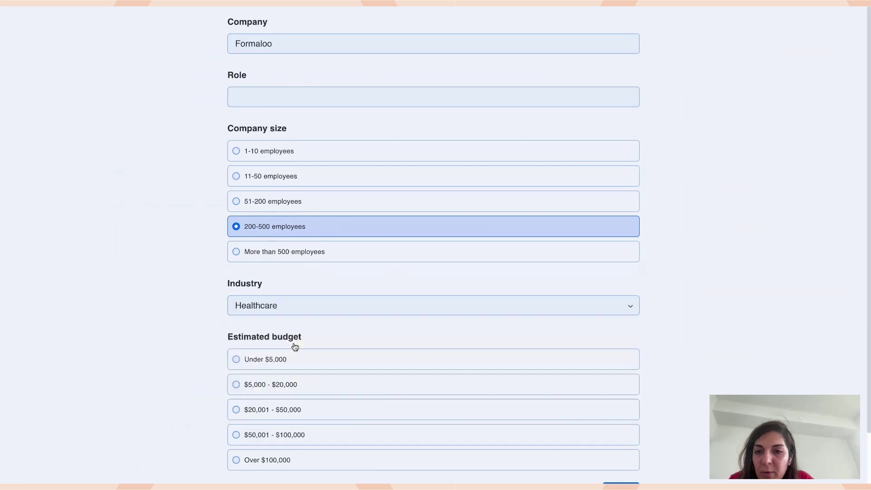
{"action": "scroll", "coordinate": [295, 346], "scroll_direction": "down", "scroll_amount": 2}
{"action": "left_click", "coordinate": [255, 305]}
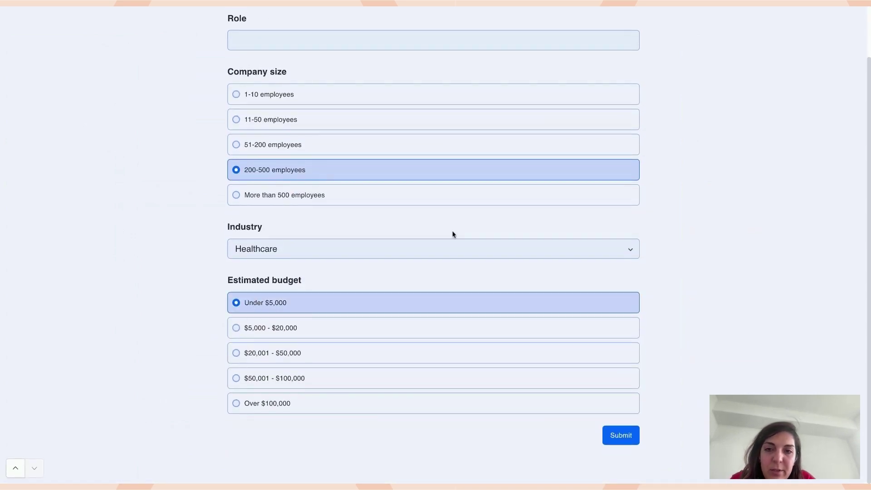
{"action": "left_click", "coordinate": [625, 438]}
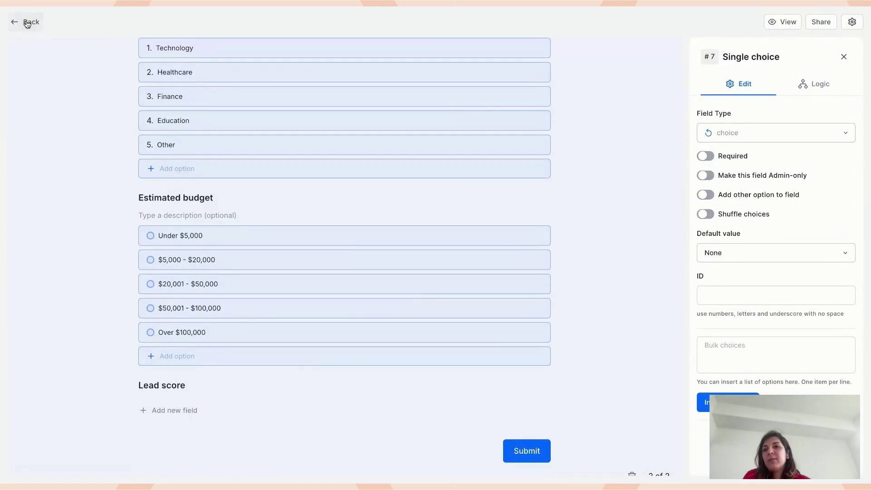
{"action": "left_click", "coordinate": [25, 22]}
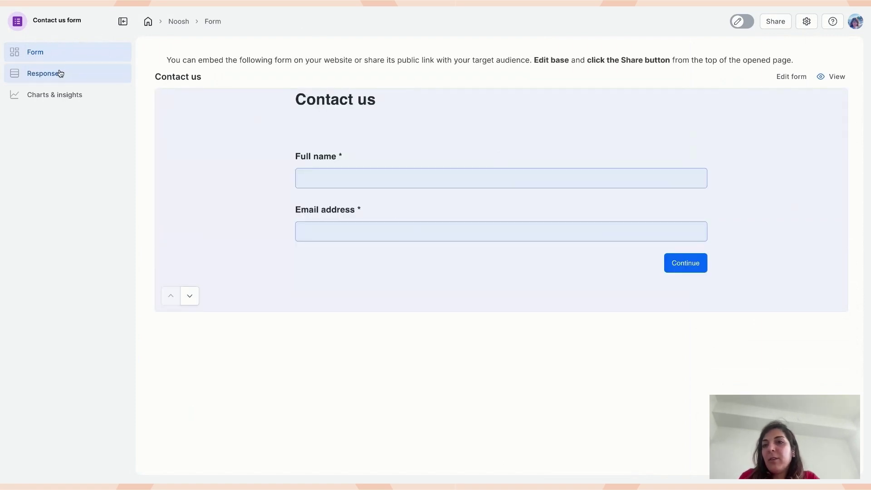
- Open Responses and scroll right to the new response's Lead Score of 24
{"action": "left_click", "coordinate": [58, 73]}
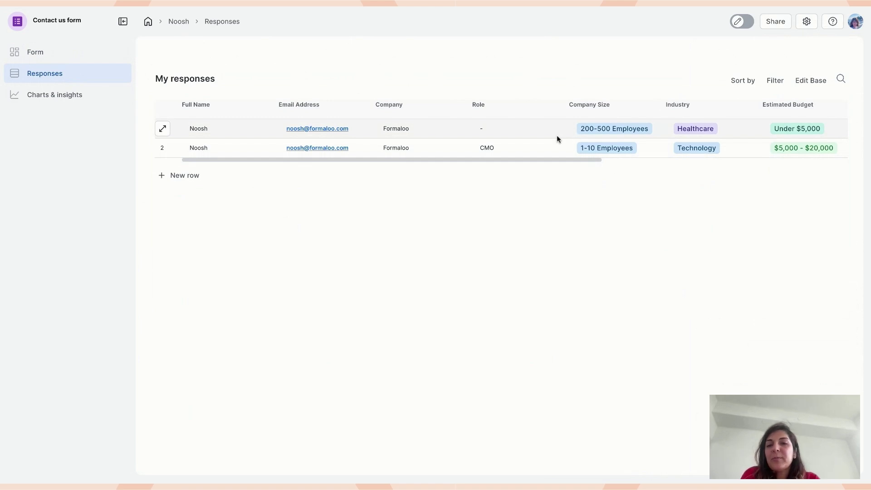
{"action": "scroll", "coordinate": [556, 135], "scroll_direction": "right", "scroll_amount": 6}
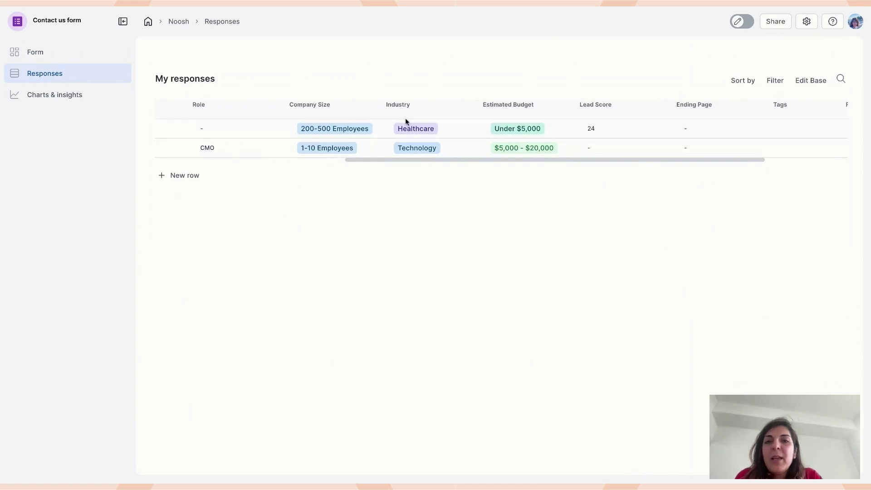
{"action": "double_click", "coordinate": [589, 130]}
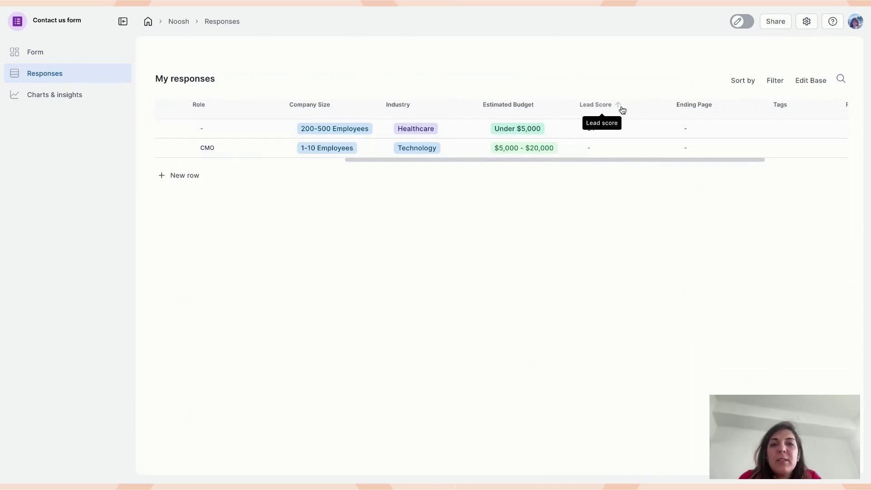
- Explore the Filter panel's condition and date options, then close it and scroll back left
{"action": "left_click", "coordinate": [771, 84]}
{"action": "left_click", "coordinate": [778, 213]}
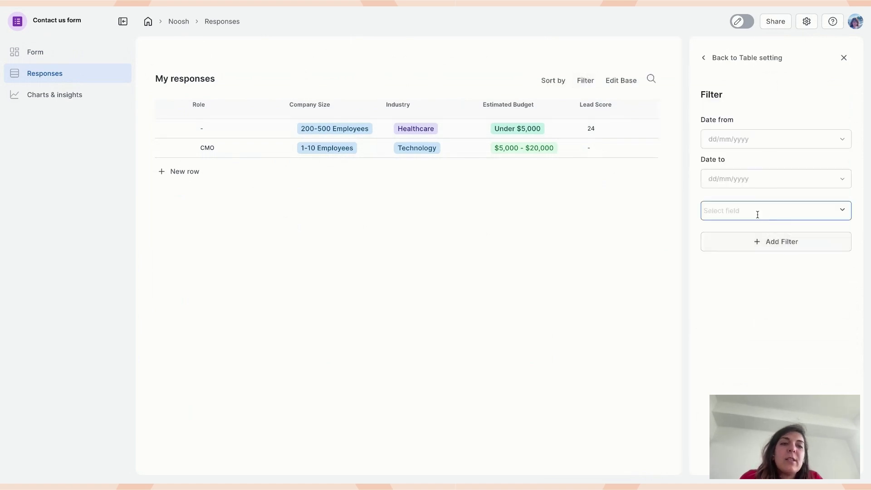
{"action": "left_click", "coordinate": [757, 214]}
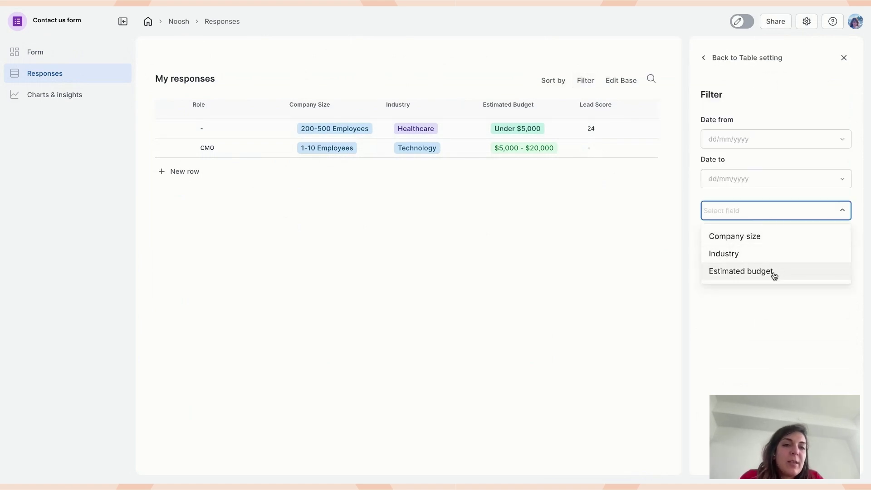
{"action": "left_click", "coordinate": [742, 185]}
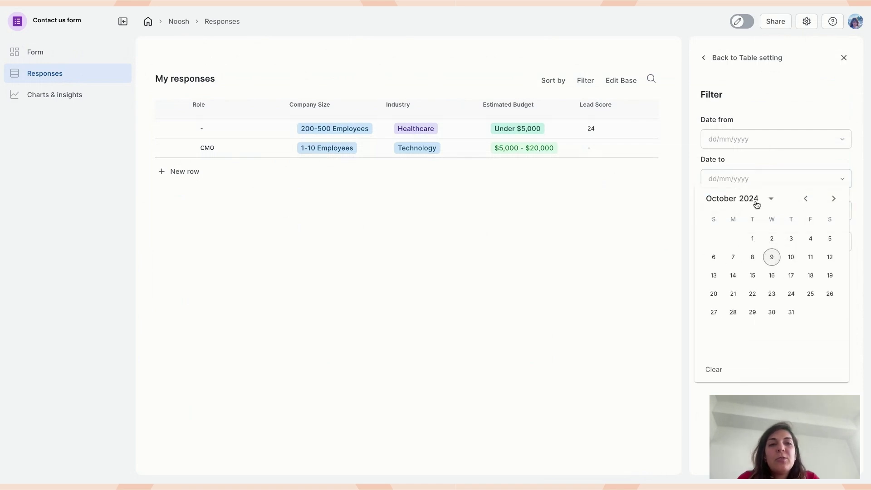
{"action": "left_click", "coordinate": [764, 24]}
{"action": "left_click", "coordinate": [527, 82]}
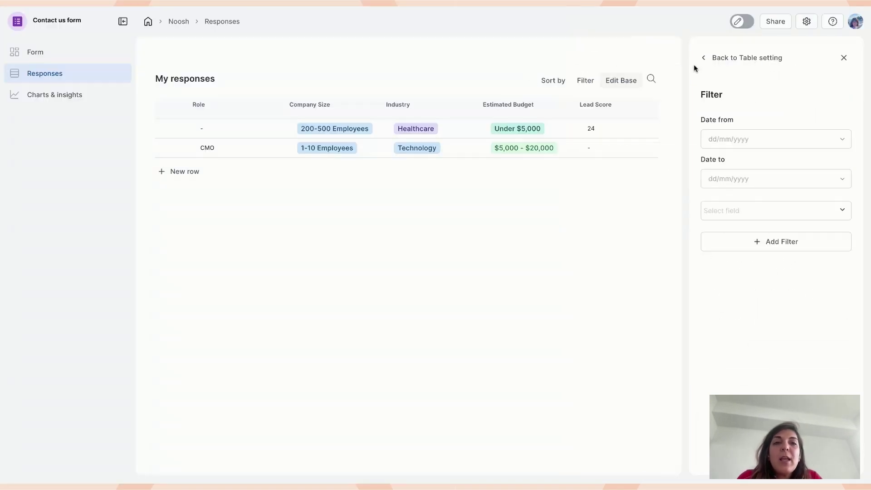
{"action": "left_click", "coordinate": [766, 61]}
{"action": "left_click", "coordinate": [844, 58]}
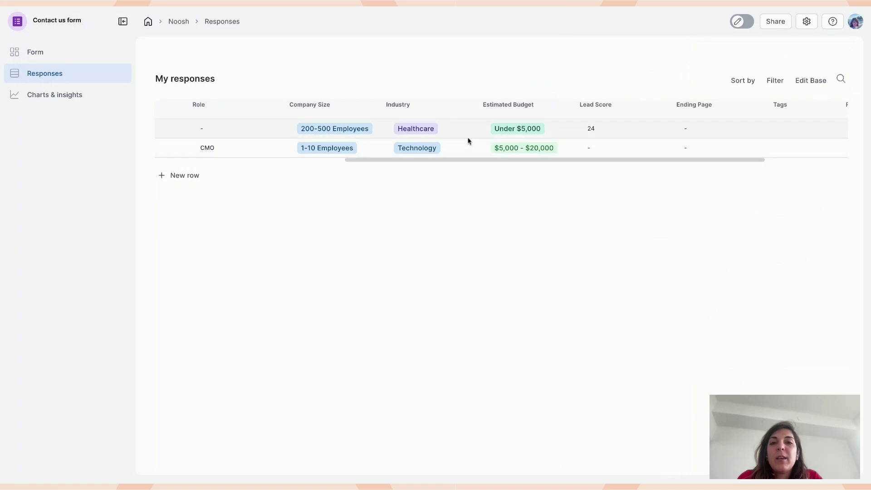
{"action": "scroll", "coordinate": [468, 141], "scroll_direction": "left", "scroll_amount": 5}
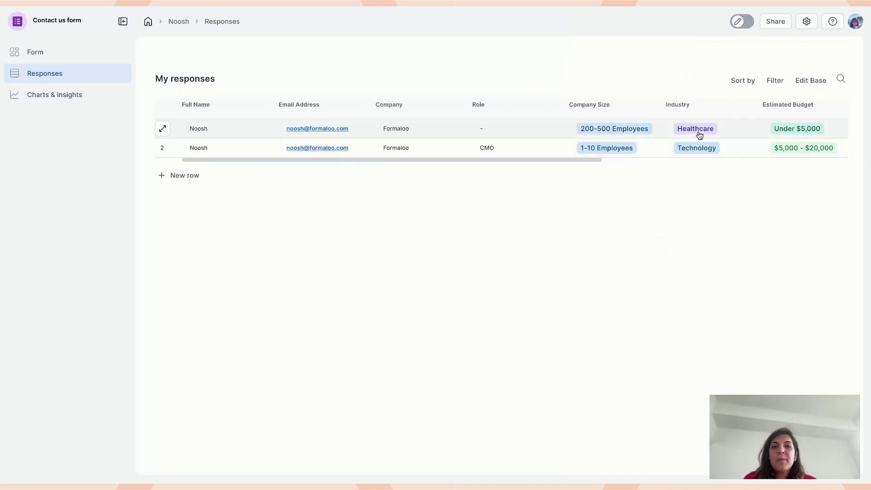
{"action": "left_click", "coordinate": [733, 19]}
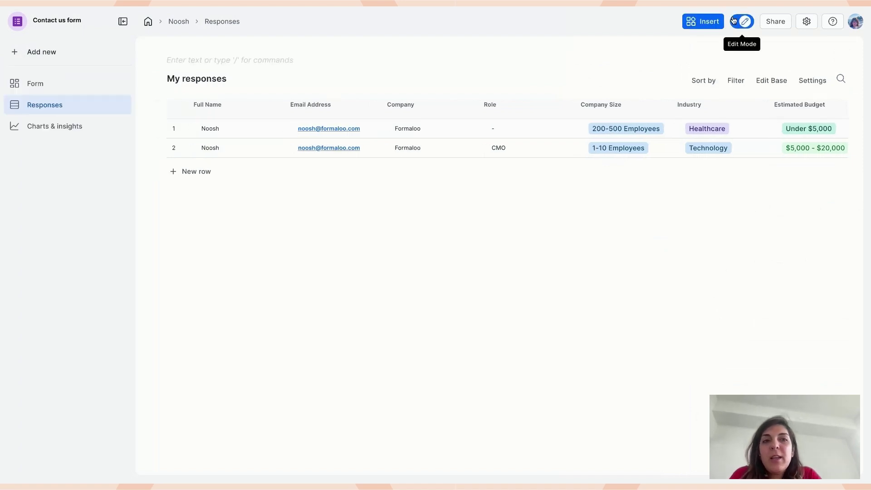
{"action": "mouse_move", "coordinate": [81, 104]}
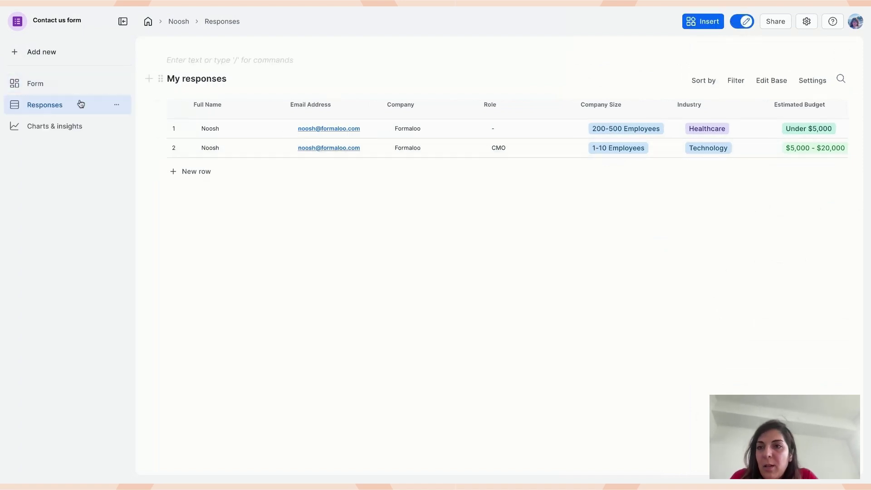
{"action": "left_click", "coordinate": [117, 107]}
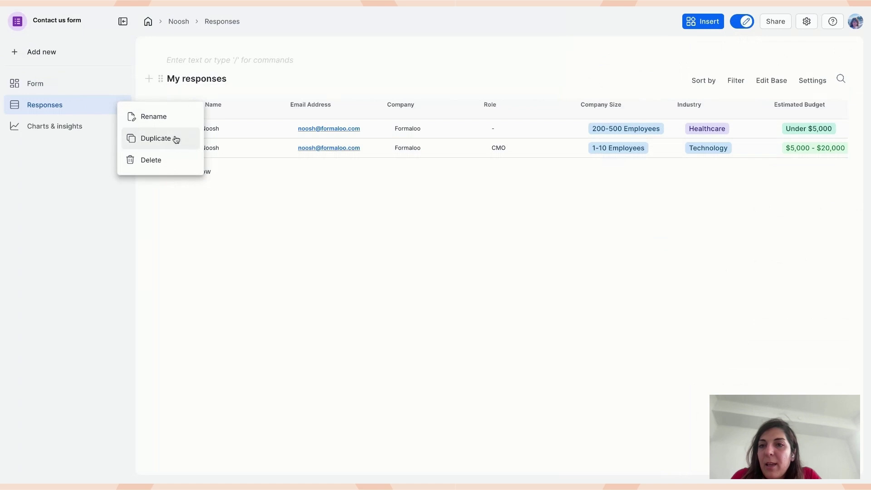
{"action": "left_click", "coordinate": [168, 138]}
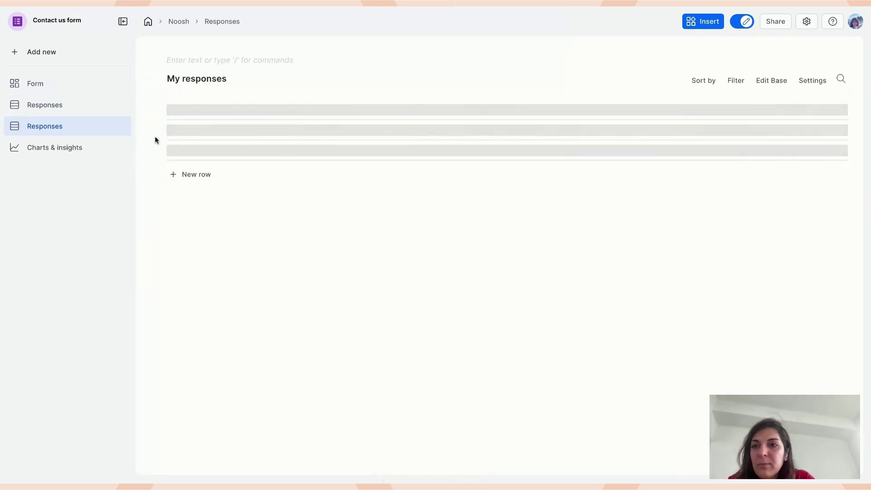
{"action": "double_click", "coordinate": [50, 127]}
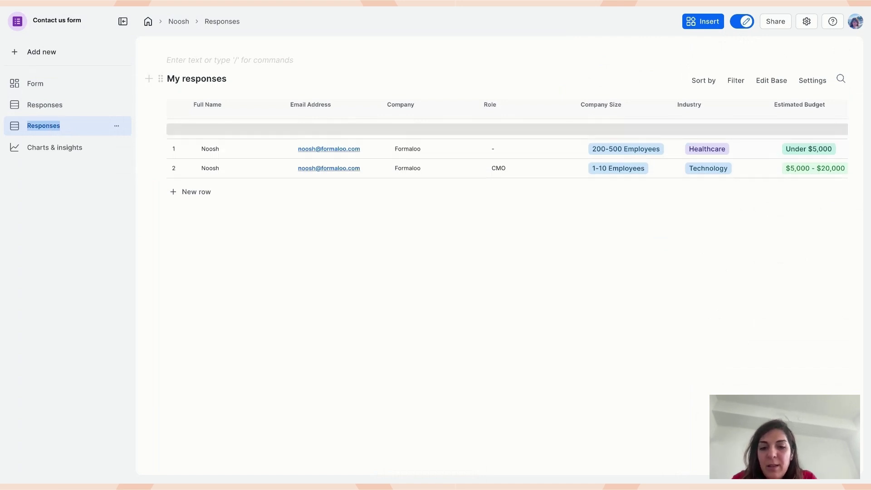
{"action": "type", "text": "Health"}
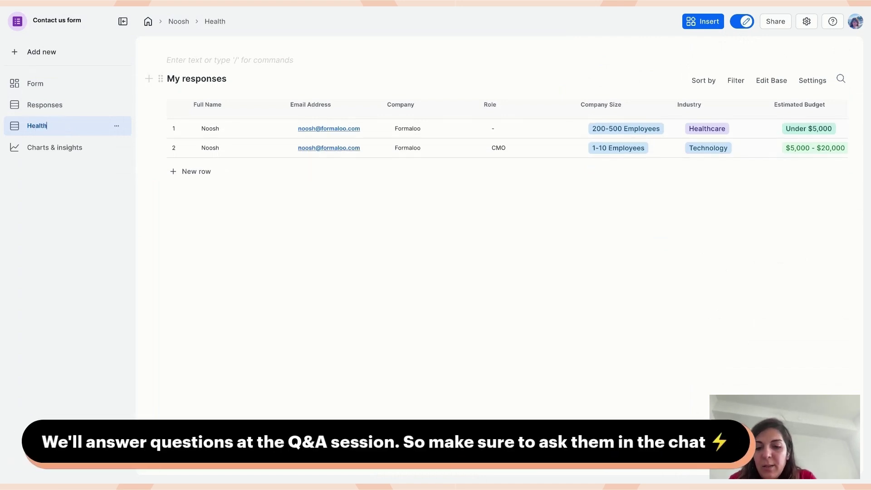
{"action": "type", "text": "care leads"}
{"action": "left_click", "coordinate": [285, 230]}
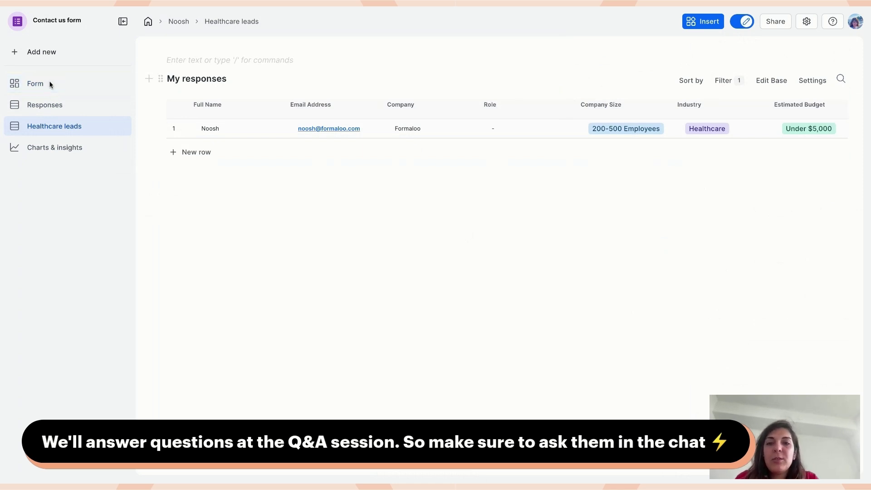
- In the Contact us form editor, insert a Variable field right after Lead score
{"action": "left_click", "coordinate": [776, 82]}
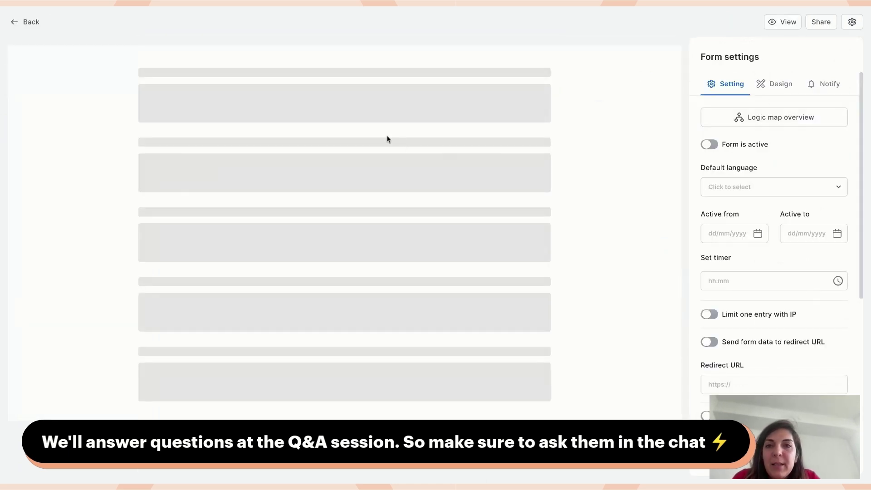
{"action": "scroll", "coordinate": [350, 235], "scroll_direction": "down", "scroll_amount": 20}
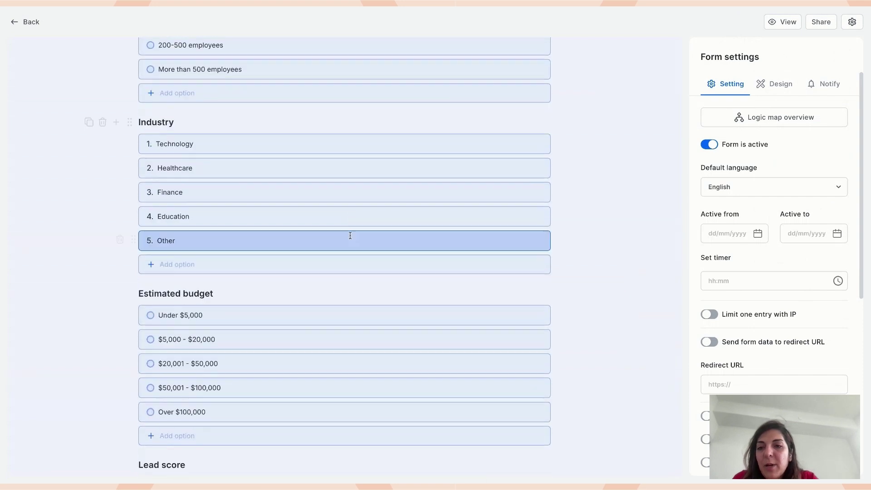
{"action": "mouse_move", "coordinate": [153, 169]}
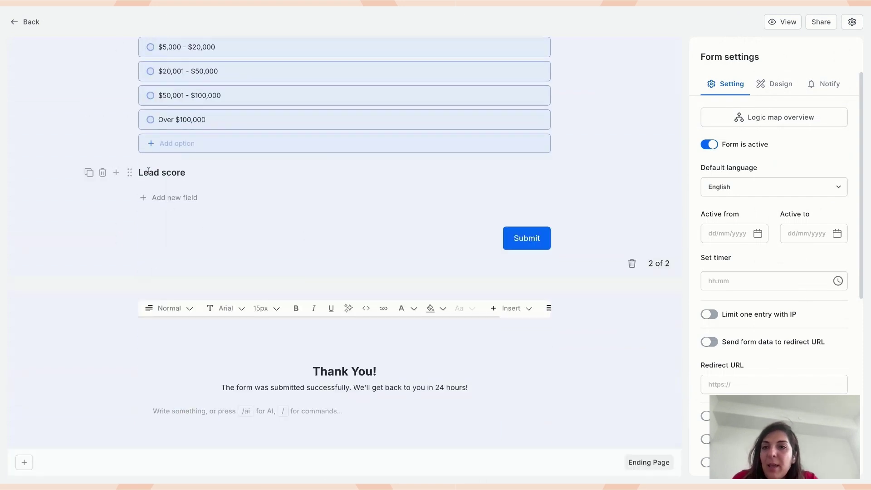
{"action": "left_click", "coordinate": [117, 172]}
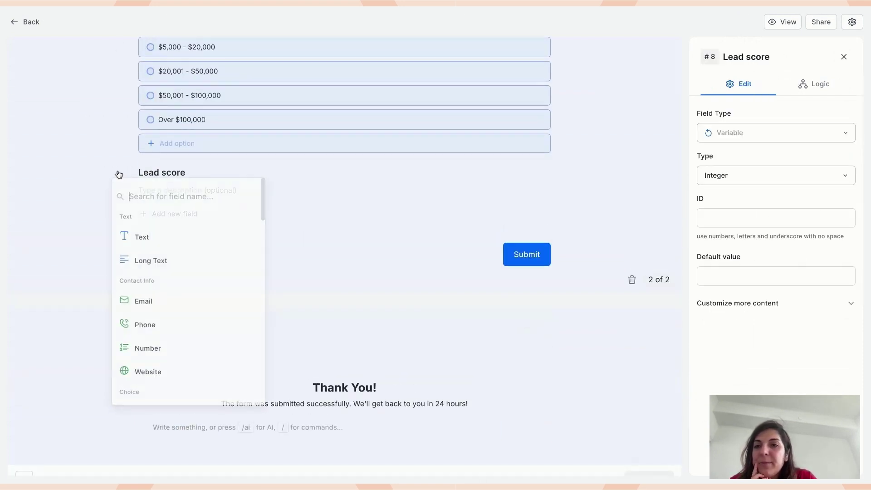
{"action": "type", "text": "var"}
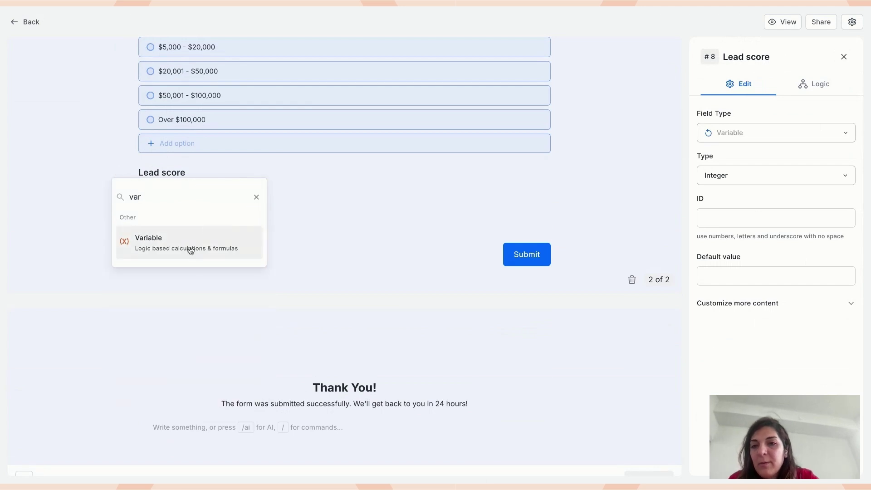
{"action": "left_click", "coordinate": [189, 249]}
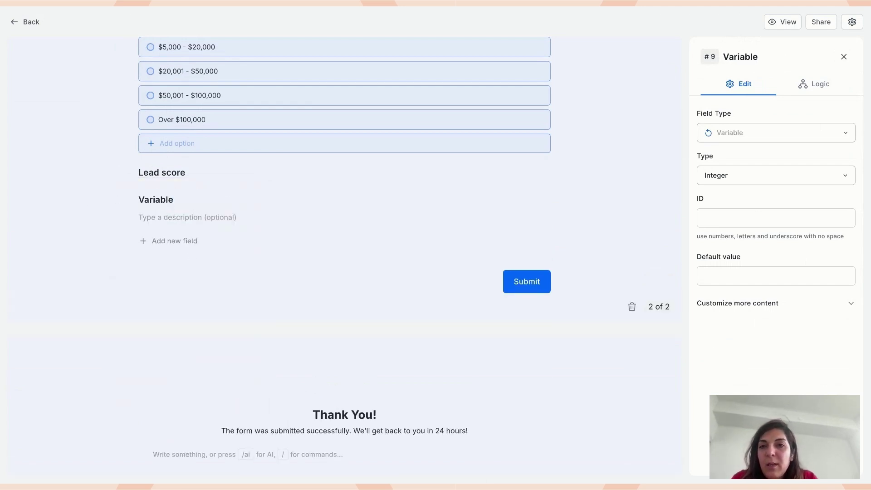
- Rename the new field to 'Lead level' and set its variable type to Text
{"action": "double_click", "coordinate": [156, 199]}
{"action": "type", "text": "Lead level"}
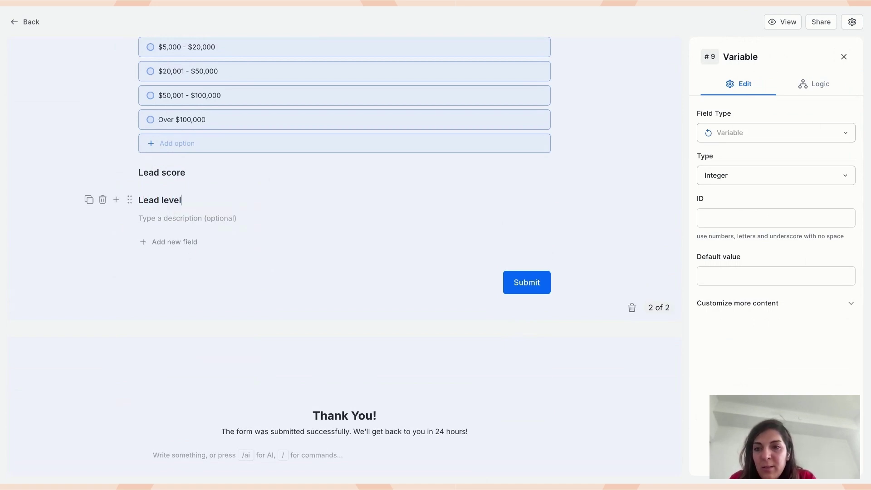
{"action": "left_click", "coordinate": [122, 234]}
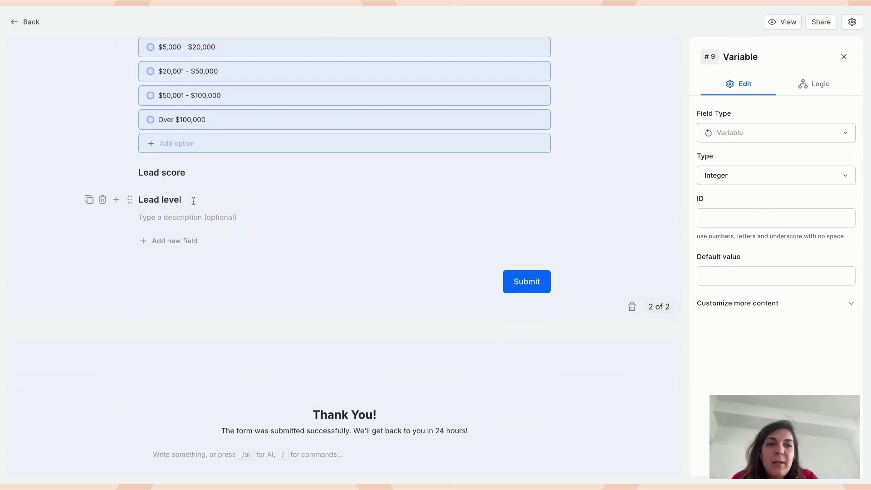
{"action": "left_click", "coordinate": [766, 177]}
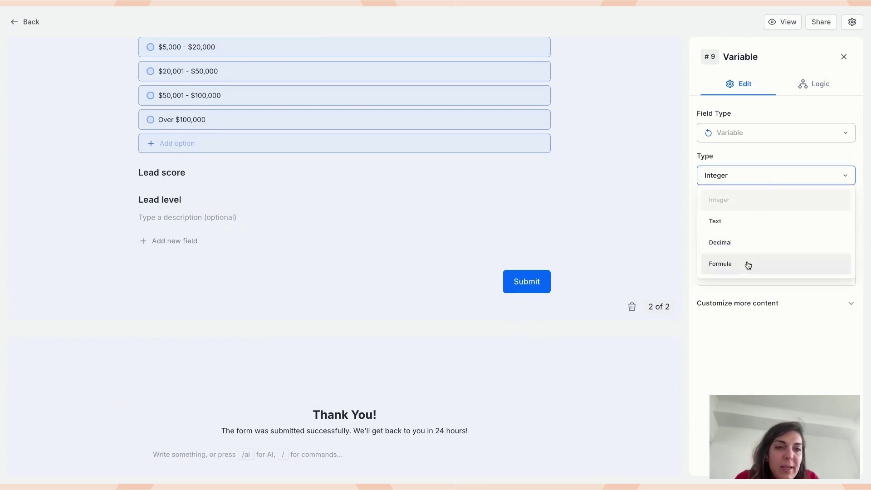
{"action": "left_click", "coordinate": [746, 223]}
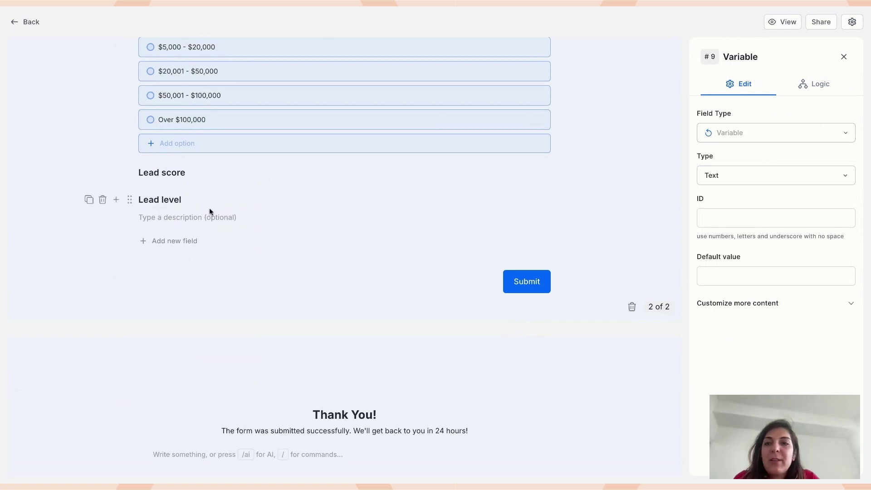
{"action": "left_click", "coordinate": [199, 171]}
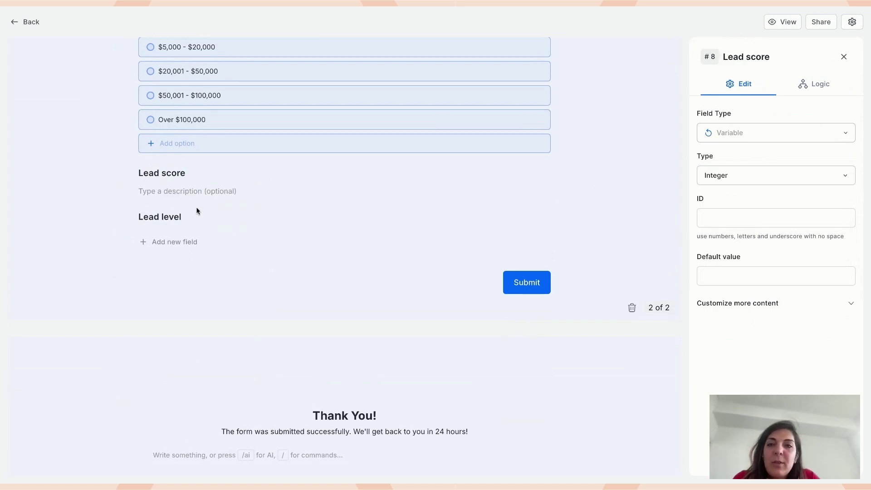
{"action": "left_click", "coordinate": [816, 84]}
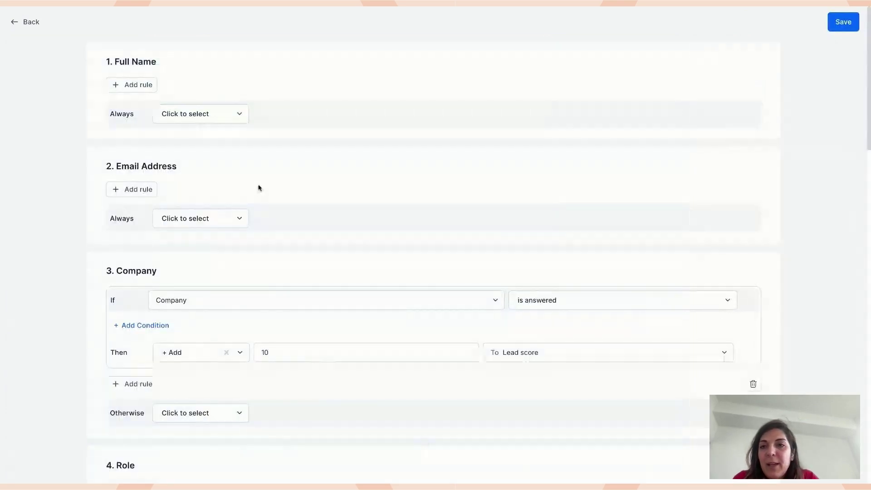
- Point out the On Submitting The Form section of the logic map
{"action": "scroll", "coordinate": [259, 186], "scroll_direction": "down", "scroll_amount": 15}
{"action": "left_click", "coordinate": [265, 185]}
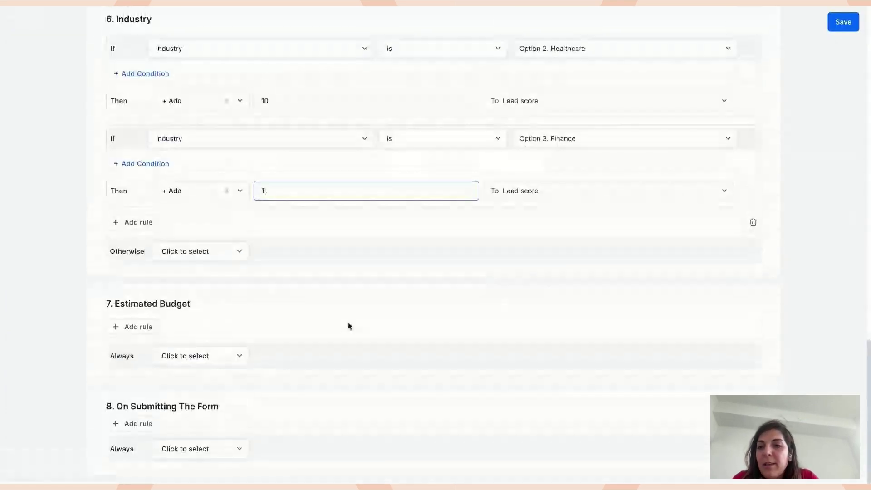
{"action": "left_click_drag", "start_coordinate": [116, 411], "coordinate": [238, 410]}
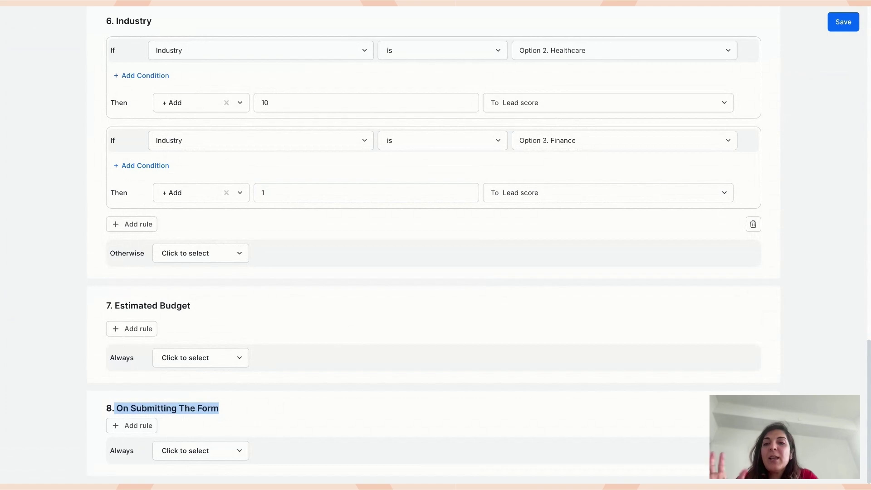
{"action": "left_click", "coordinate": [219, 408]}
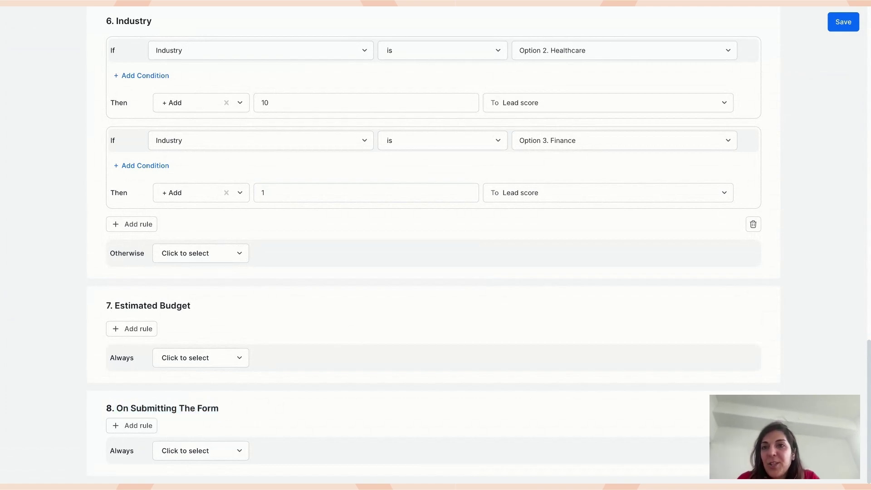
- Review the 6. Industry rules and the condition's field choices, keeping Industry selected
{"action": "scroll", "coordinate": [279, 309], "scroll_direction": "up", "scroll_amount": 1}
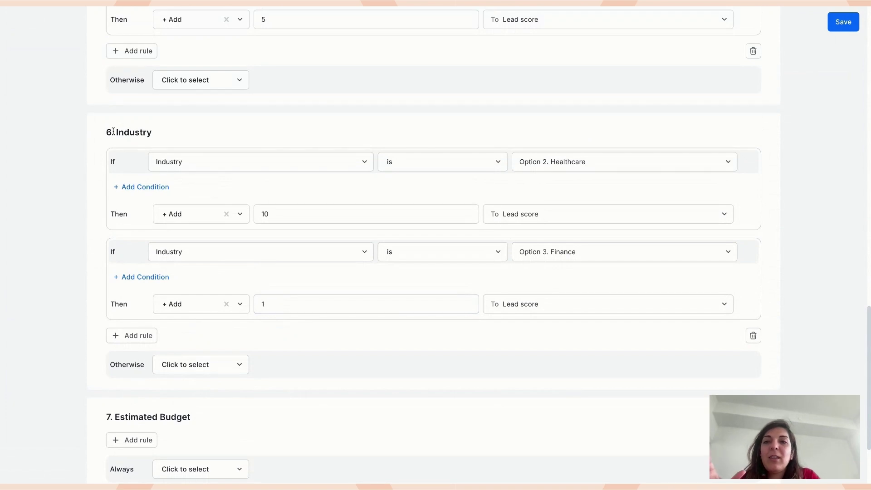
{"action": "left_click_drag", "start_coordinate": [106, 132], "coordinate": [160, 136]}
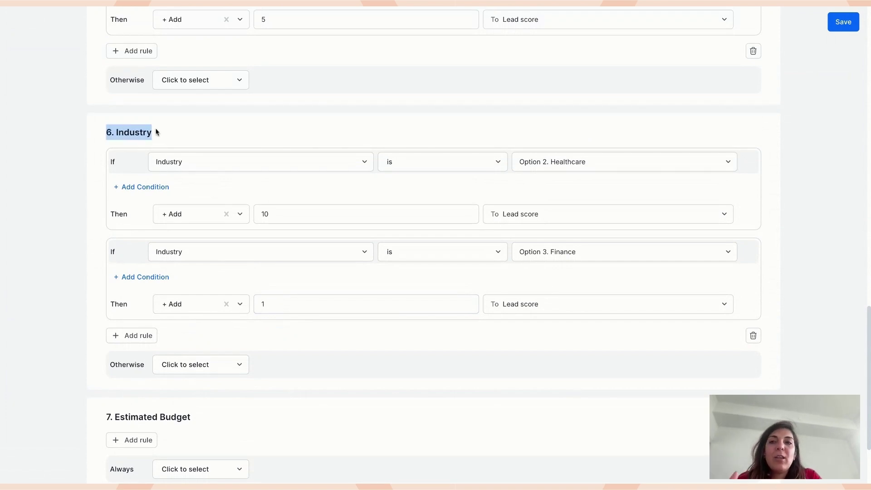
{"action": "left_click", "coordinate": [156, 132]}
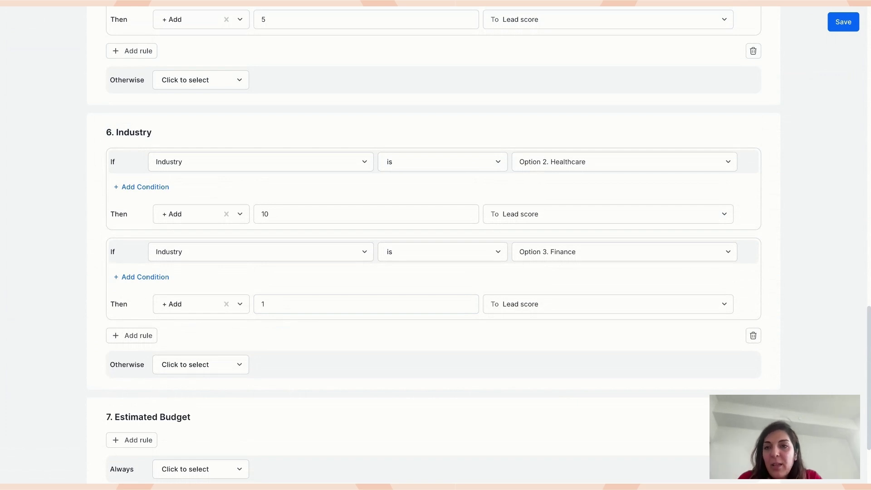
{"action": "left_click", "coordinate": [235, 156]}
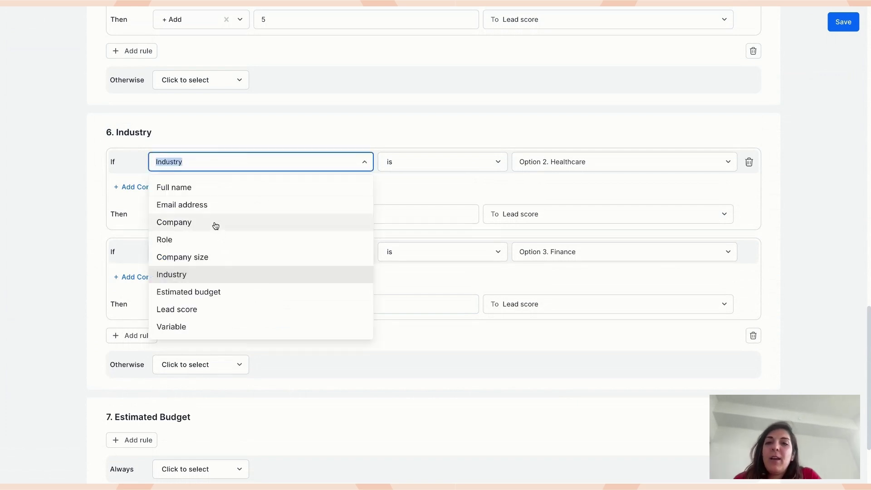
{"action": "left_click", "coordinate": [291, 129]}
{"action": "left_click_drag", "start_coordinate": [114, 132], "coordinate": [159, 135]}
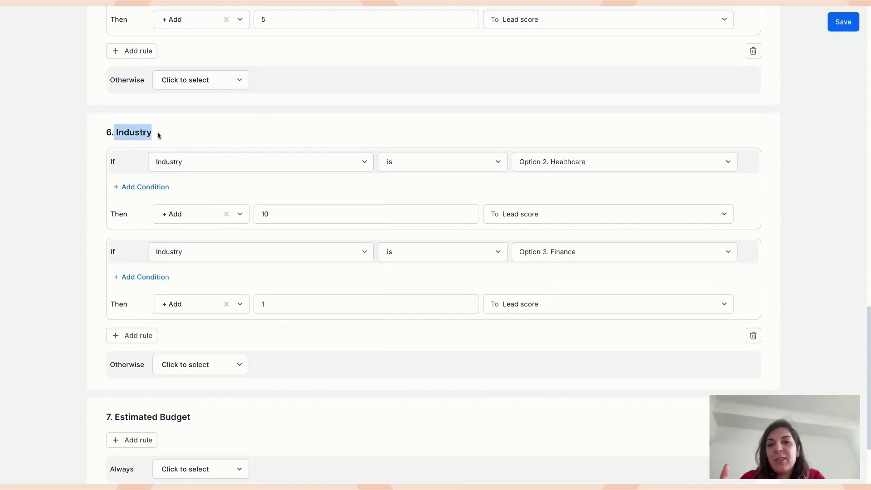
{"action": "left_click", "coordinate": [218, 156]}
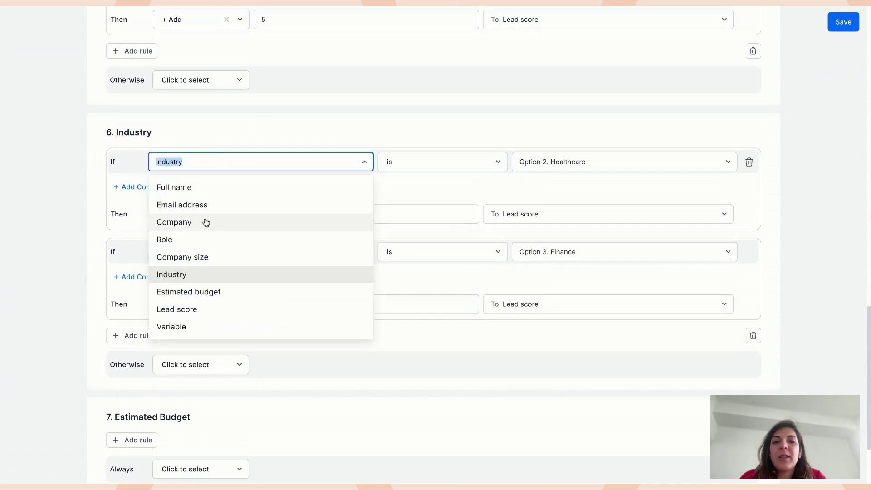
{"action": "left_click", "coordinate": [235, 136]}
- Scroll down to the Estimated Budget rules section
{"action": "scroll", "coordinate": [117, 153], "scroll_direction": "down", "scroll_amount": 3}
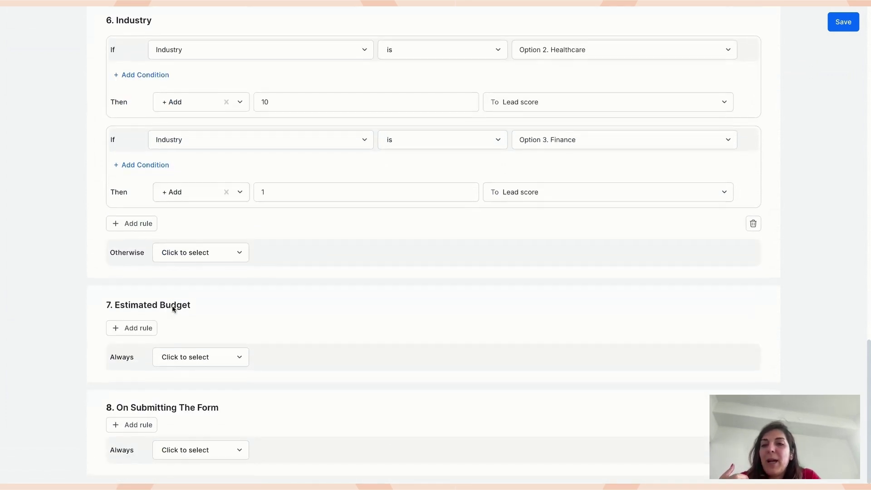
{"action": "left_click_drag", "start_coordinate": [119, 303], "coordinate": [193, 307]}
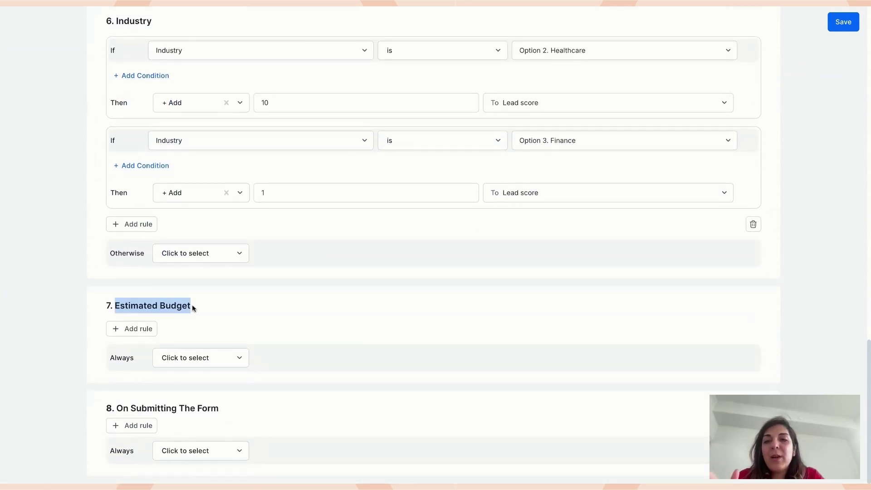
{"action": "left_click", "coordinate": [192, 307]}
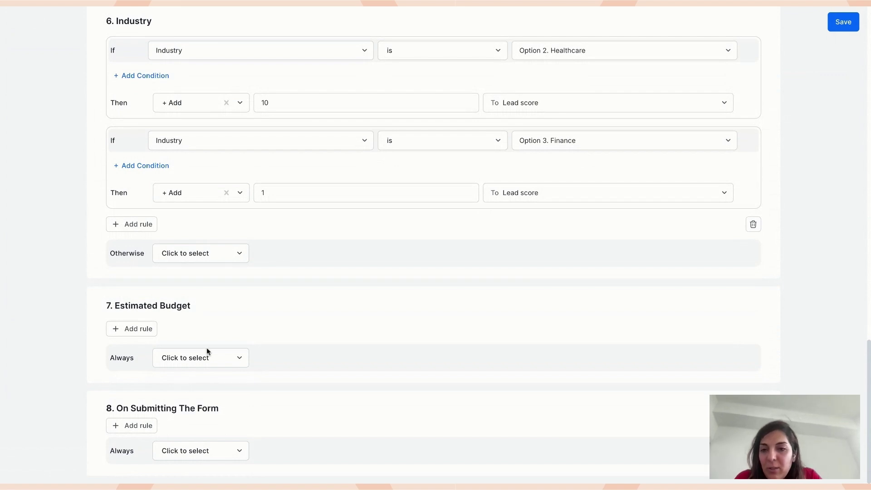
- Add an on-submit rule with the condition Lead score greater than or equal to 5
{"action": "left_click", "coordinate": [136, 425]}
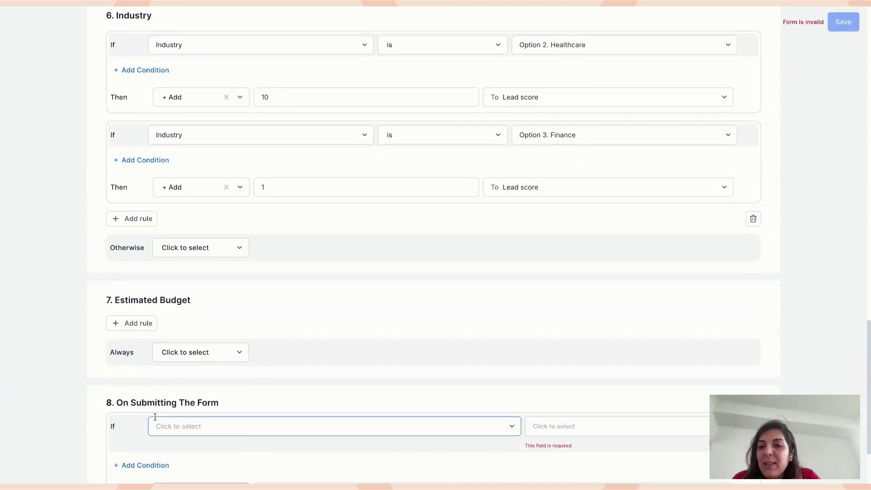
{"action": "scroll", "coordinate": [155, 415], "scroll_direction": "down", "scroll_amount": 2}
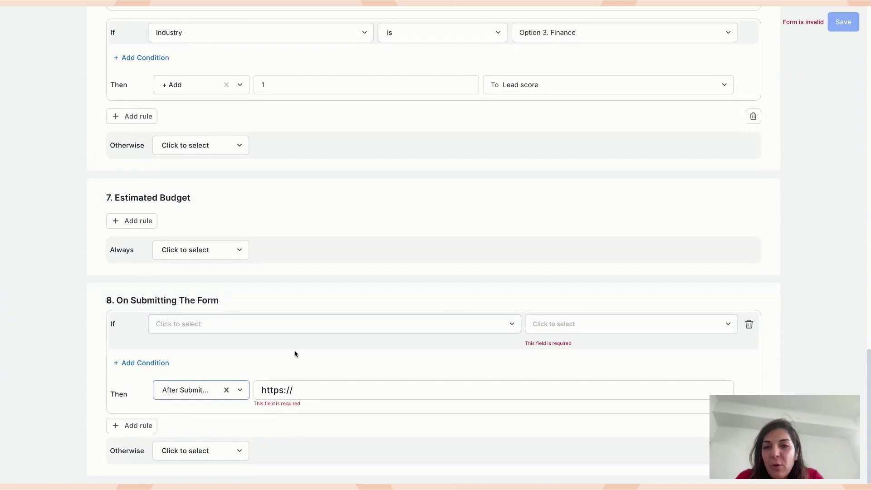
{"action": "left_click", "coordinate": [351, 324]}
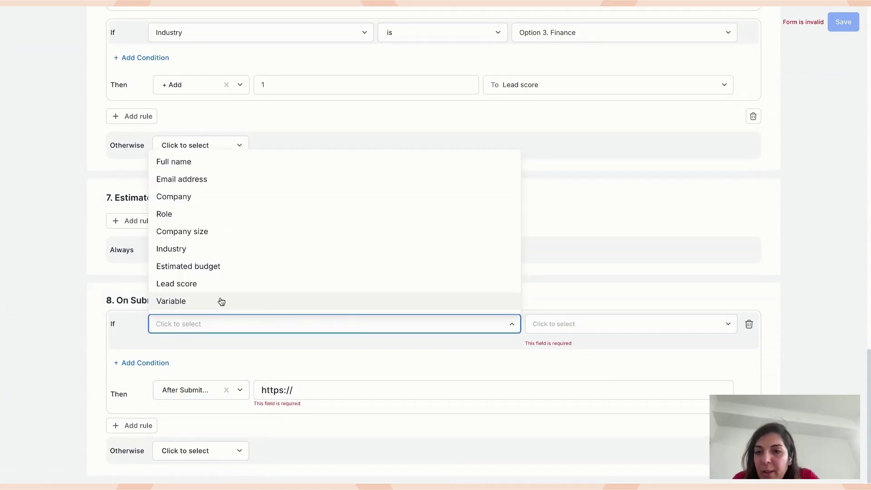
{"action": "left_click", "coordinate": [210, 284]}
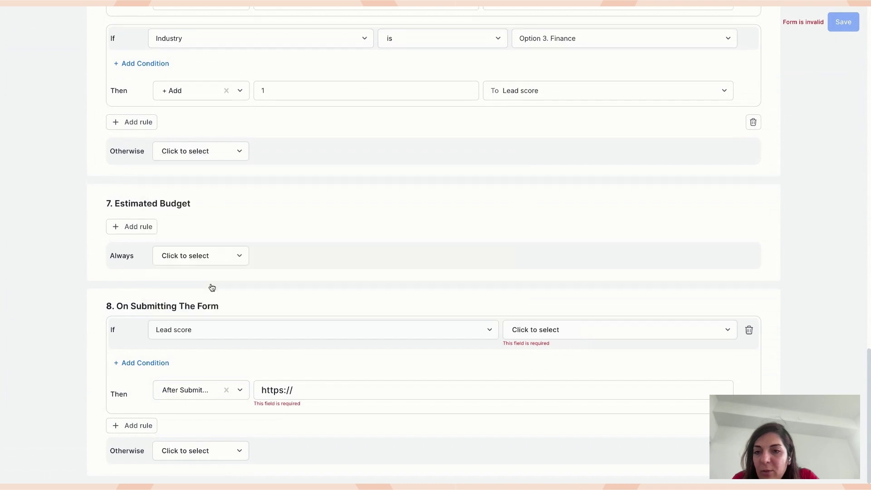
{"action": "left_click", "coordinate": [579, 330]}
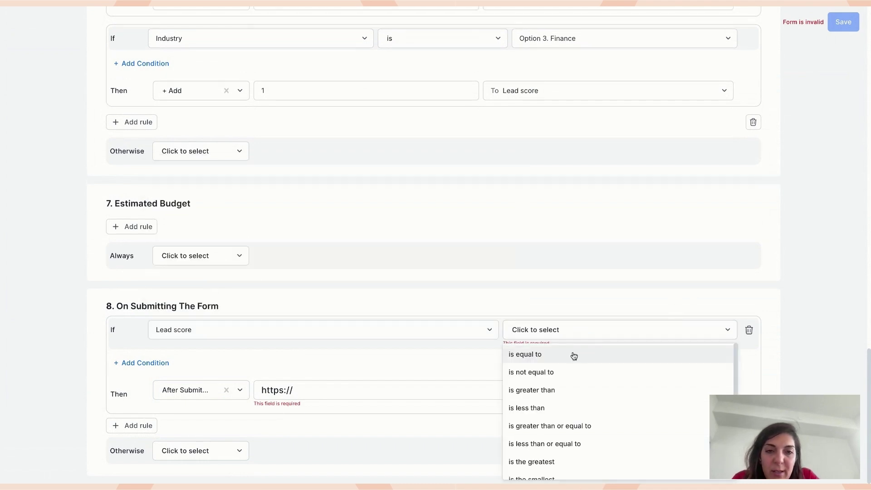
{"action": "left_click", "coordinate": [564, 430]}
{"action": "left_click", "coordinate": [576, 339]}
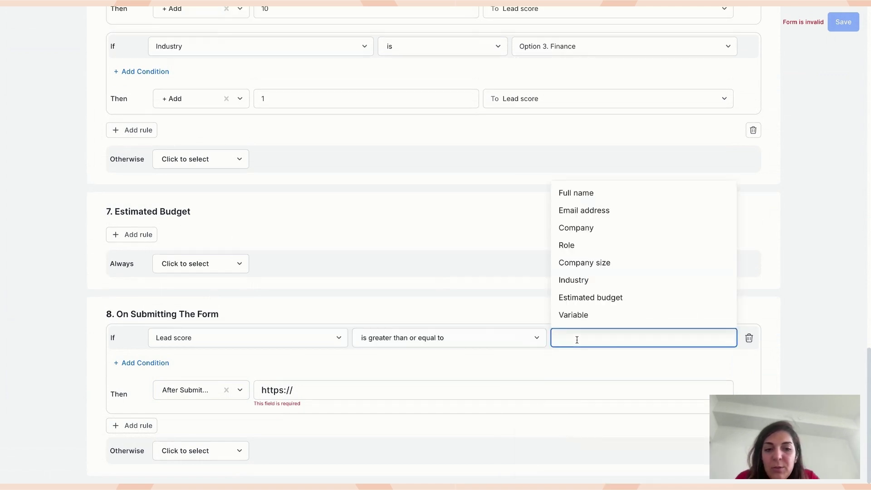
{"action": "type", "text": "5"}
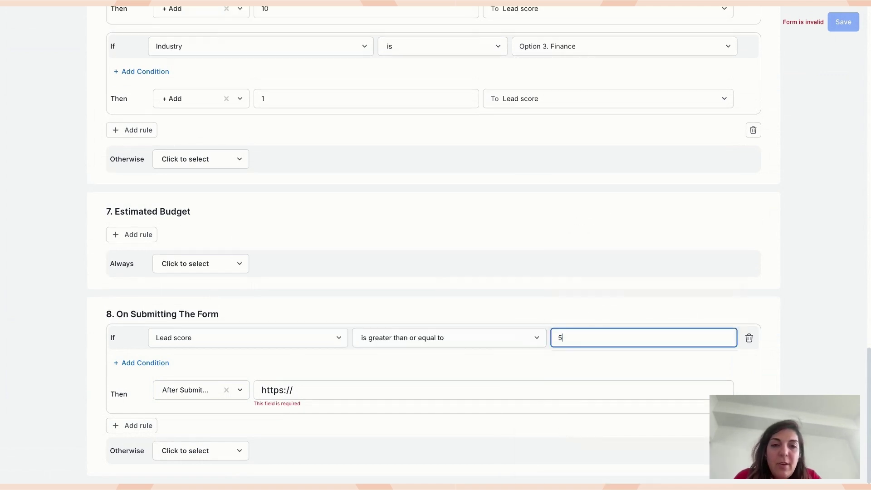
{"action": "left_click", "coordinate": [546, 376]}
- Make the rule add 'Hot lead' to the Variable field, then save the logic
{"action": "left_click", "coordinate": [210, 394]}
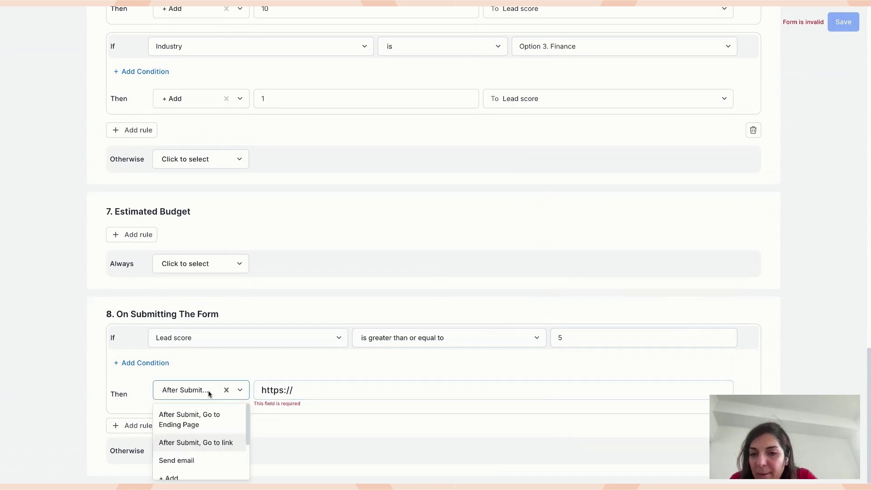
{"action": "scroll", "coordinate": [190, 415], "scroll_direction": "down", "scroll_amount": 3}
{"action": "left_click", "coordinate": [186, 415]}
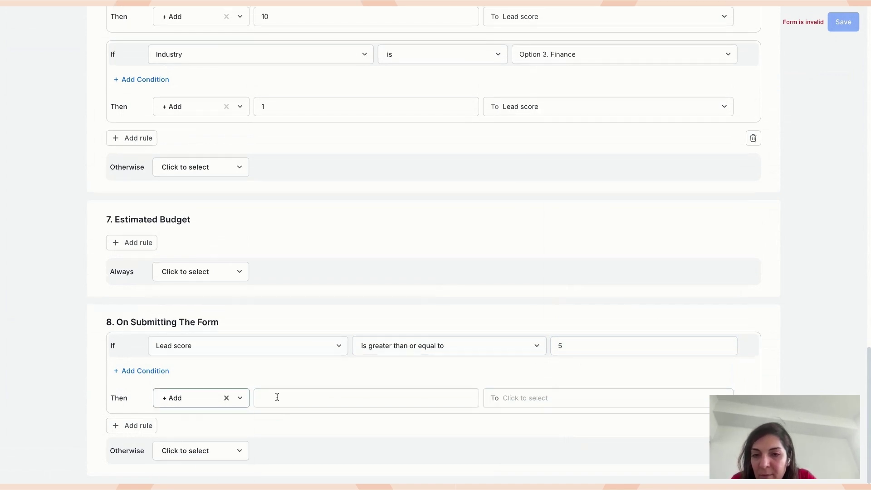
{"action": "left_click", "coordinate": [262, 400]}
{"action": "left_click", "coordinate": [507, 396]}
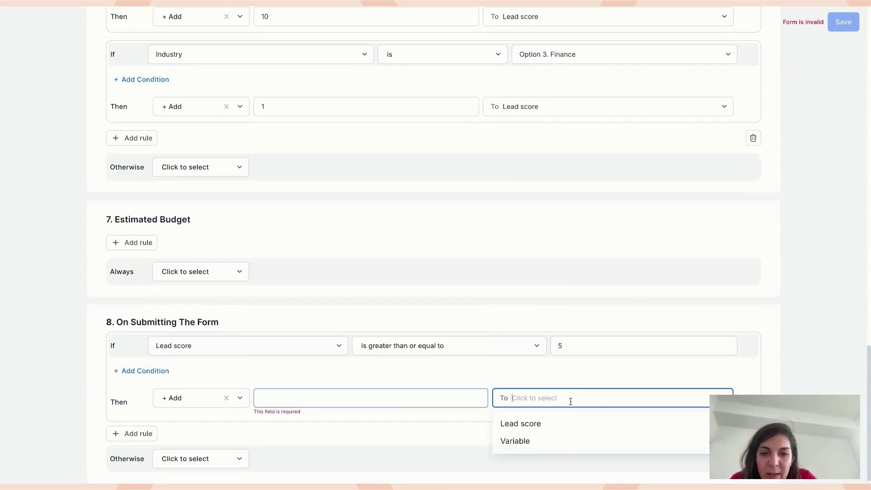
{"action": "left_click", "coordinate": [539, 440]}
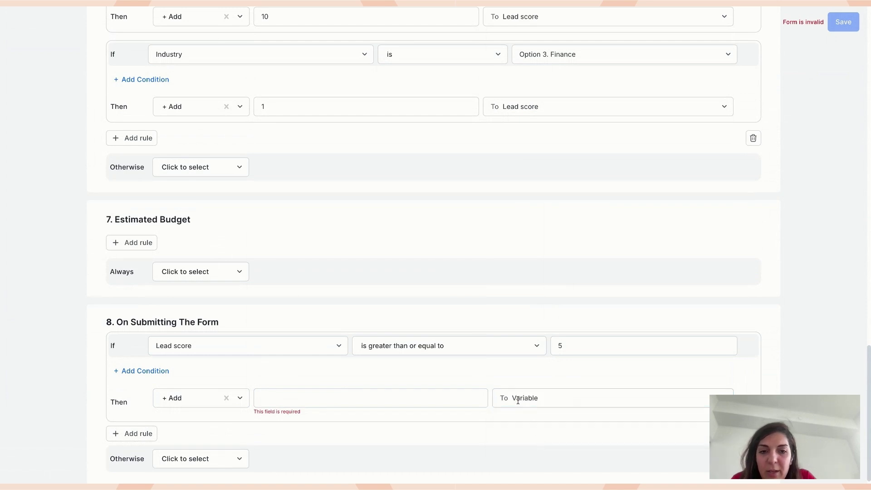
{"action": "left_click", "coordinate": [412, 398]}
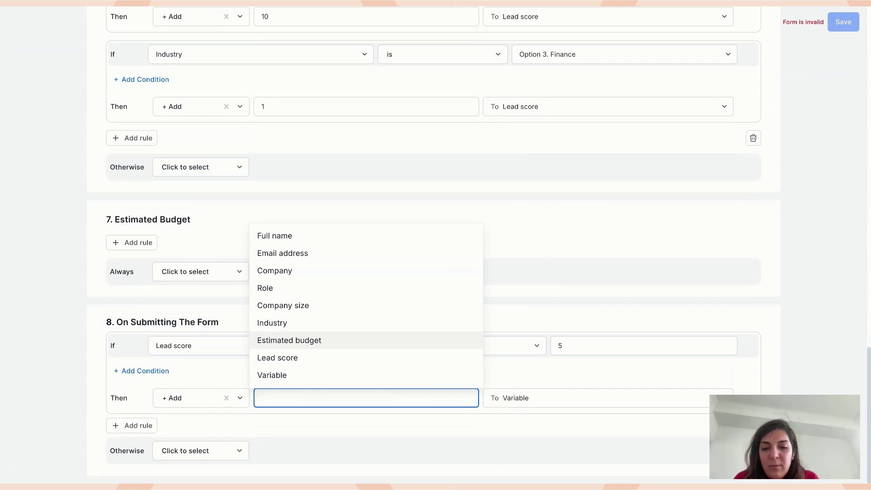
{"action": "type", "text": "Hot lead"}
{"action": "left_click", "coordinate": [379, 420]}
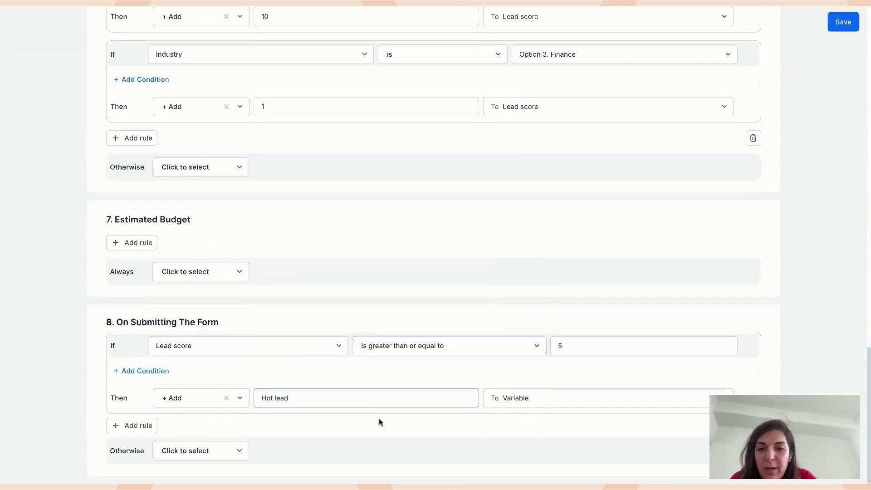
{"action": "left_click", "coordinate": [841, 22]}
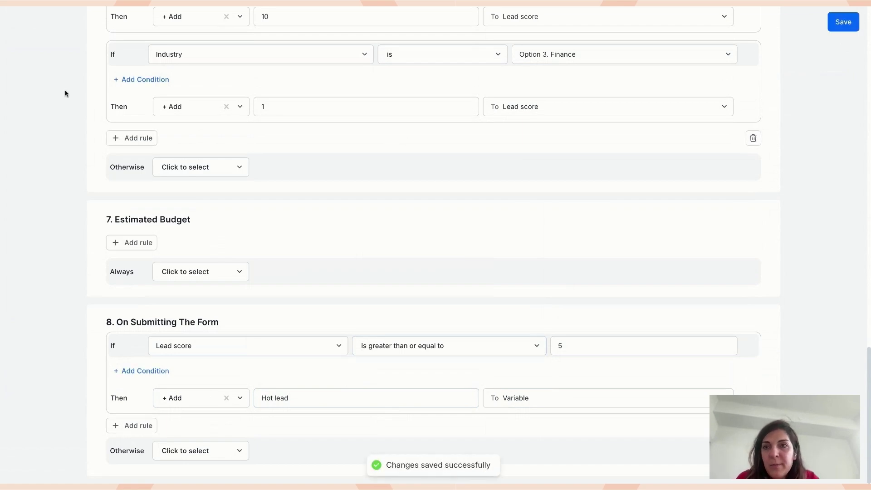
{"action": "scroll", "coordinate": [64, 95], "scroll_direction": "up", "scroll_amount": 20}
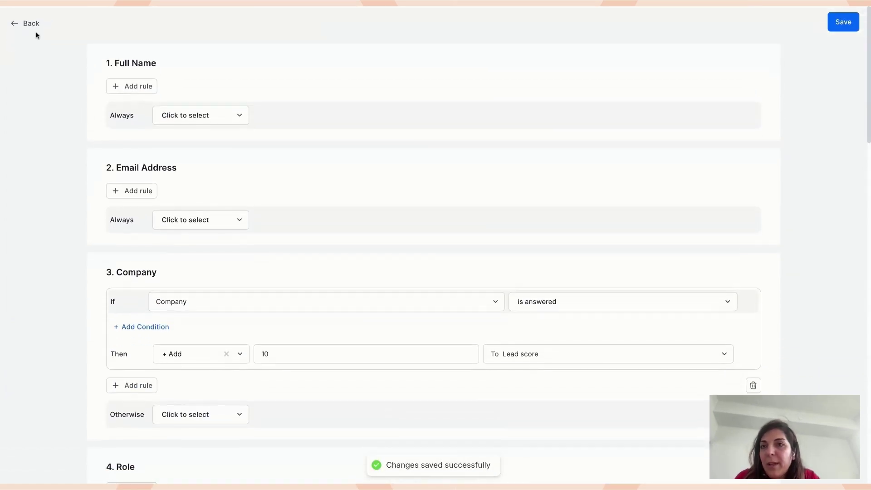
- Back in the form editor, retitle the Variable field below Lead score to 'Lead level'
{"action": "left_click", "coordinate": [27, 22]}
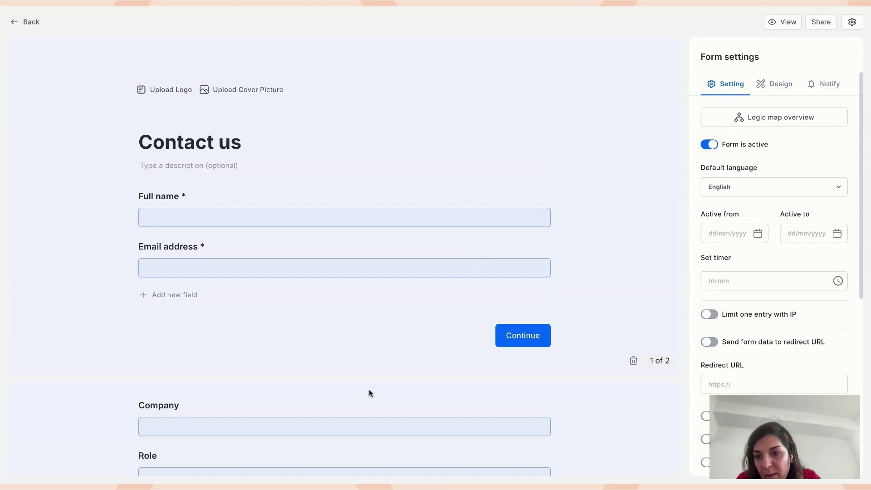
{"action": "scroll", "coordinate": [368, 393], "scroll_direction": "down", "scroll_amount": 17}
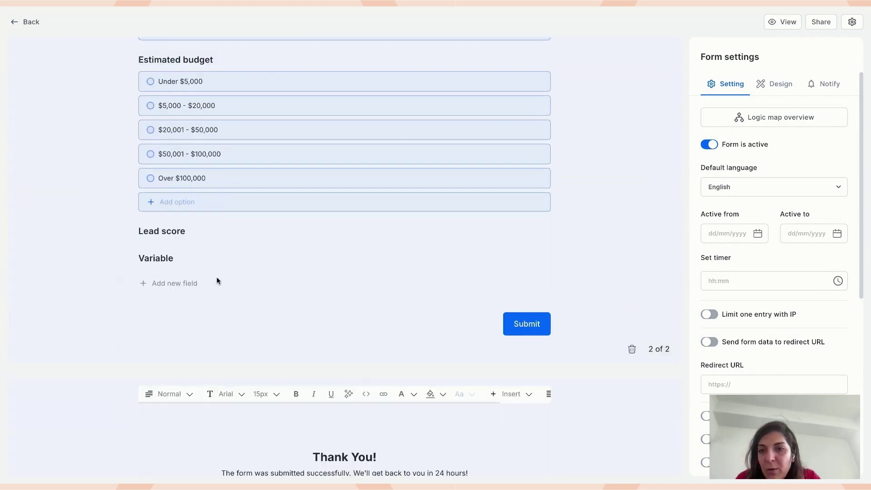
{"action": "left_click", "coordinate": [160, 257]}
{"action": "double_click", "coordinate": [161, 259]}
{"action": "key", "text": "BackSpace"}
{"action": "type", "text": "Lead level"}
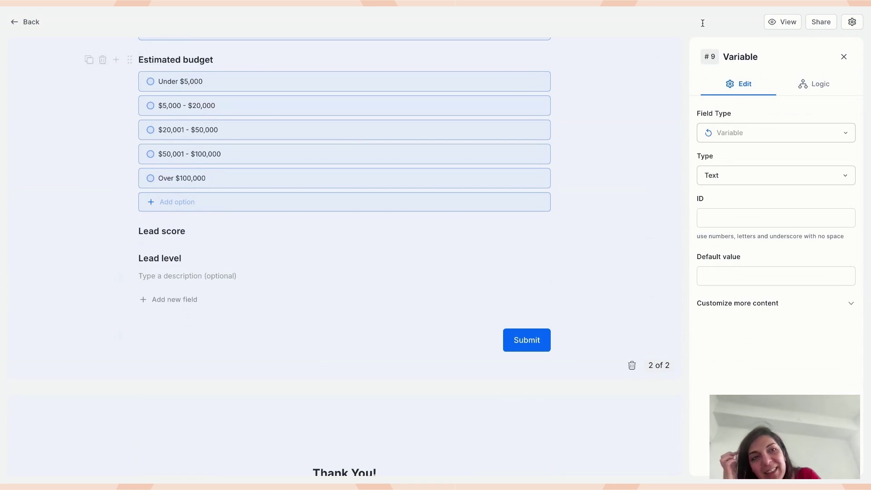
- In the form preview, enter a test name and email address and continue to page two
{"action": "left_click", "coordinate": [788, 25]}
{"action": "type", "text": "Noosh"}
{"action": "key", "text": "Tab"}
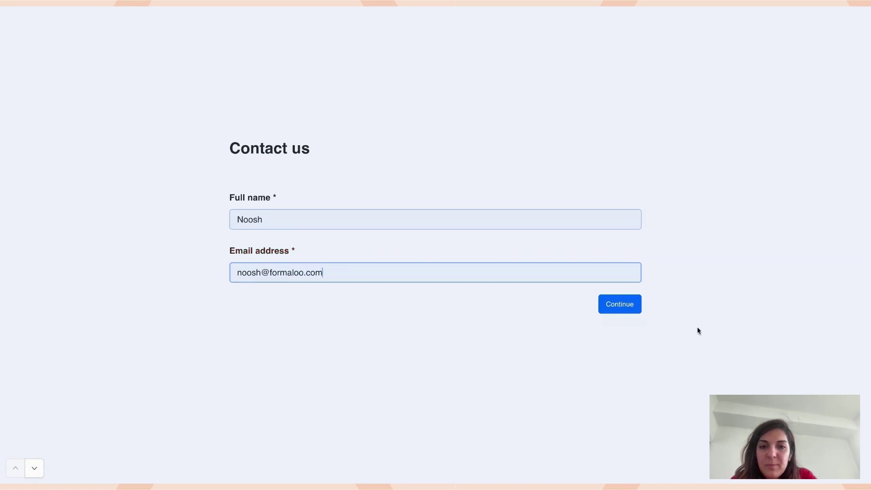
{"action": "left_click", "coordinate": [635, 311]}
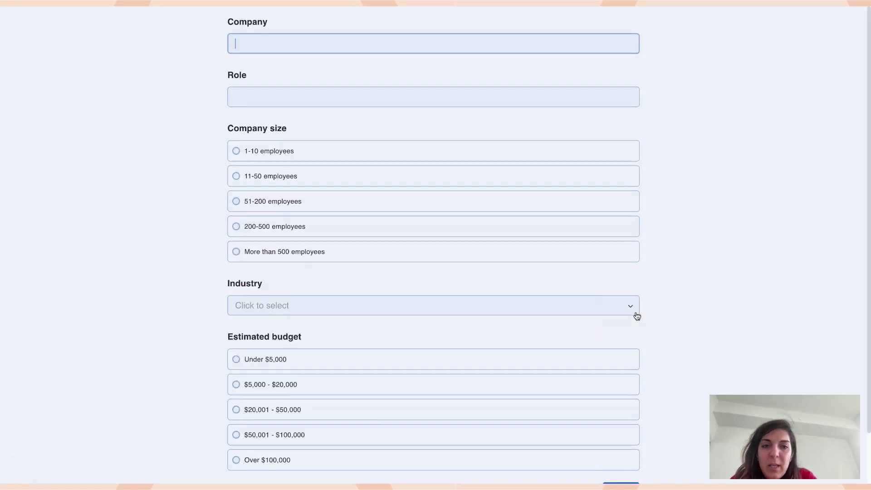
- Enter company Formaloo, pick 200-500 employees and Over $100,000 budget, and submit
{"action": "type", "text": "Formaloo"}
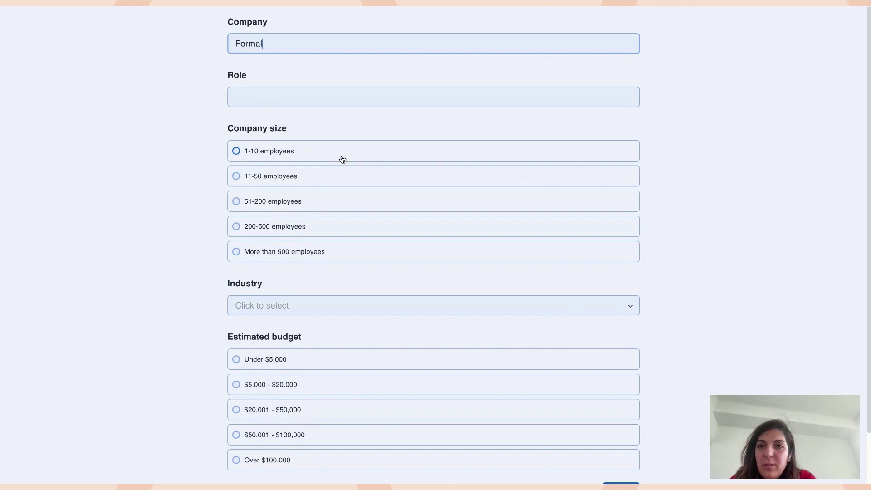
{"action": "left_click", "coordinate": [275, 226]}
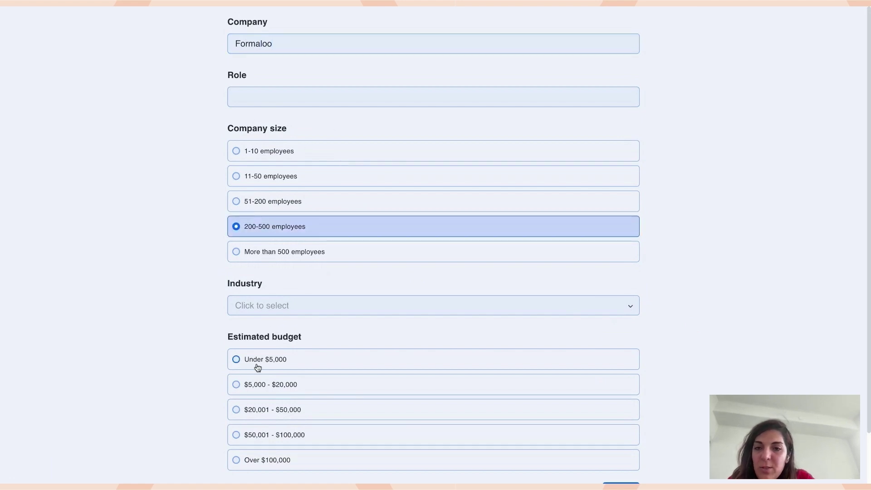
{"action": "left_click", "coordinate": [270, 460]}
{"action": "scroll", "coordinate": [272, 461], "scroll_direction": "down", "scroll_amount": 2}
{"action": "left_click", "coordinate": [620, 436]}
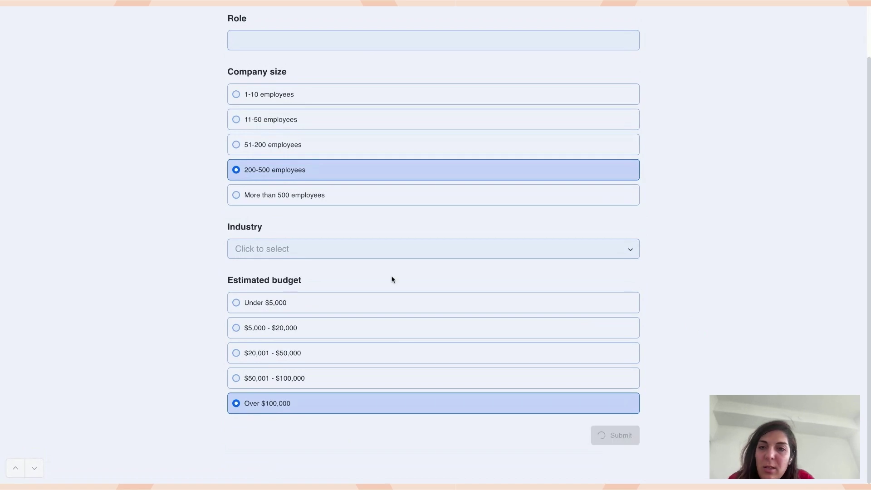
{"action": "left_click", "coordinate": [196, 7]}
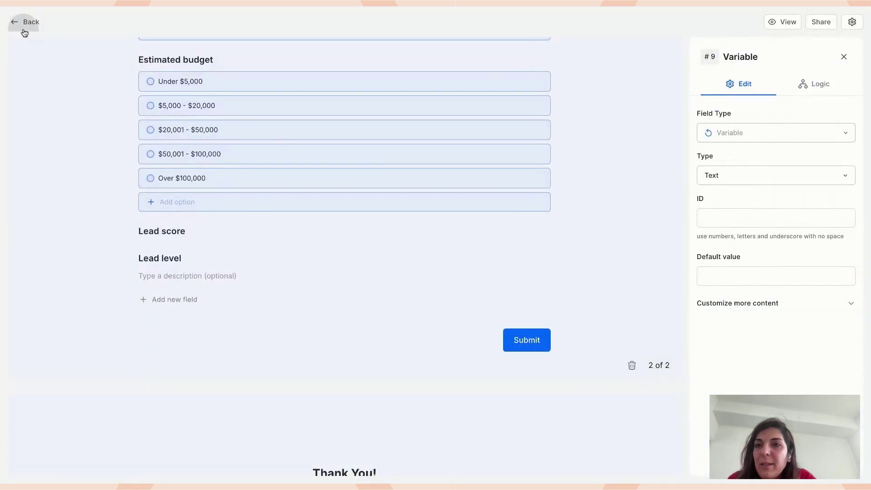
- Open and reload the Responses table; the newest row shows Lead Score 14 and Lead Level Hot lead
{"action": "left_click", "coordinate": [23, 28]}
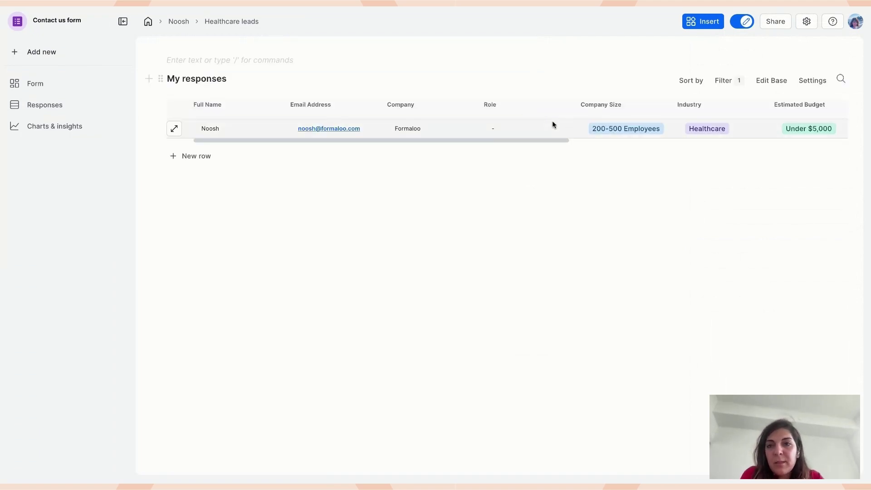
{"action": "left_click", "coordinate": [60, 105]}
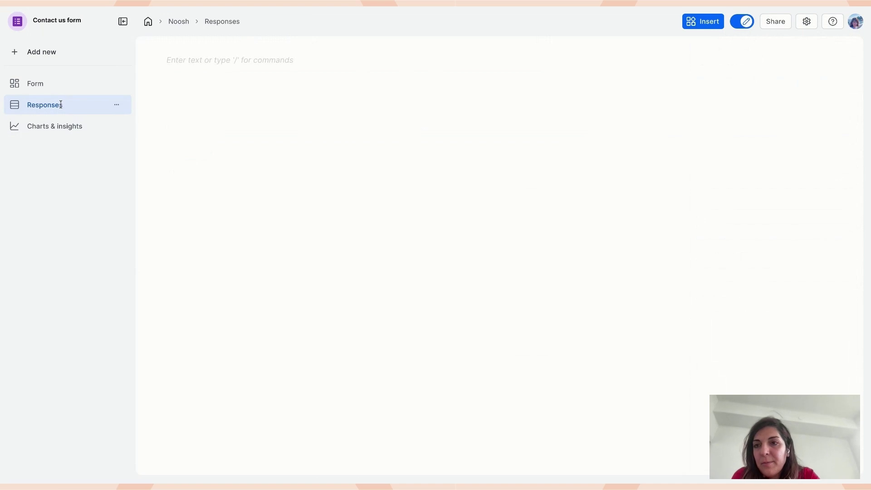
{"action": "key", "text": "super+r"}
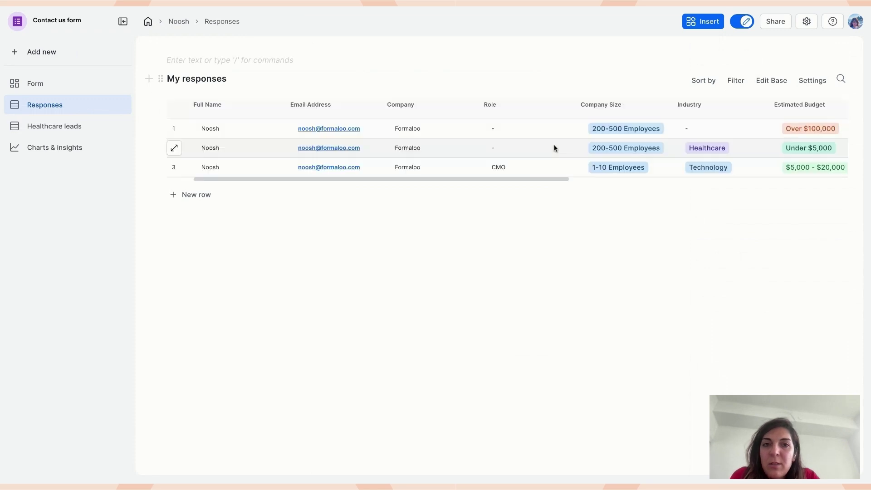
{"action": "scroll", "coordinate": [554, 148], "scroll_direction": "right", "scroll_amount": 4}
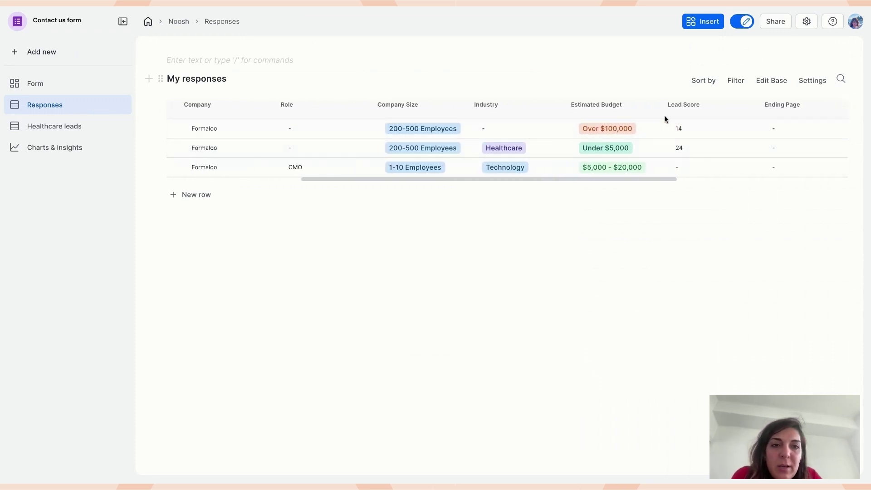
{"action": "scroll", "coordinate": [685, 130], "scroll_direction": "right", "scroll_amount": 2}
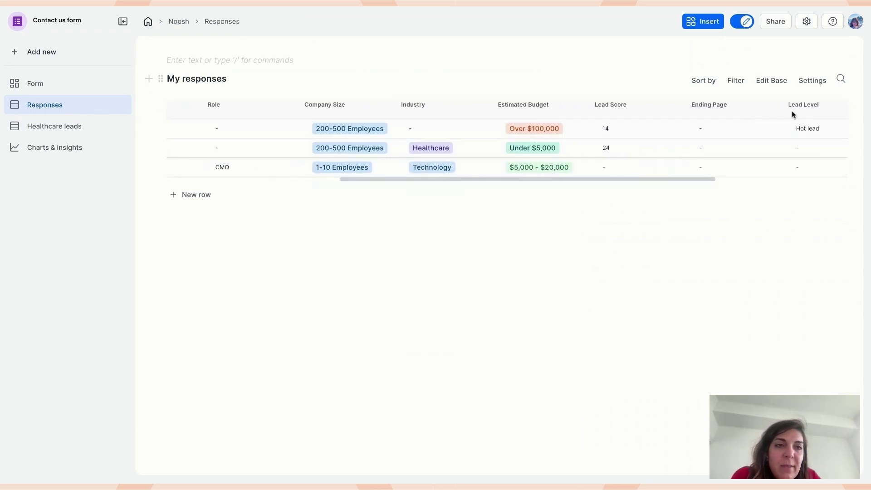
{"action": "left_click_drag", "start_coordinate": [797, 128], "coordinate": [812, 128]}
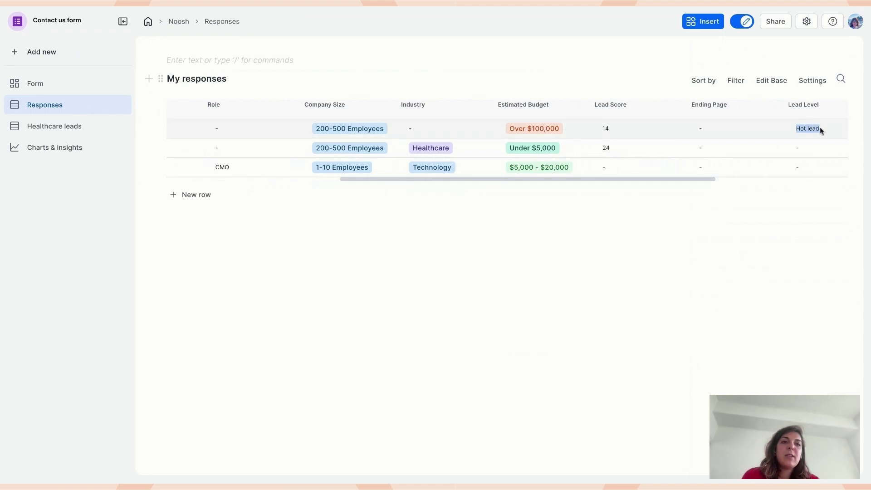
{"action": "scroll", "coordinate": [820, 129], "scroll_direction": "right", "scroll_amount": 1}
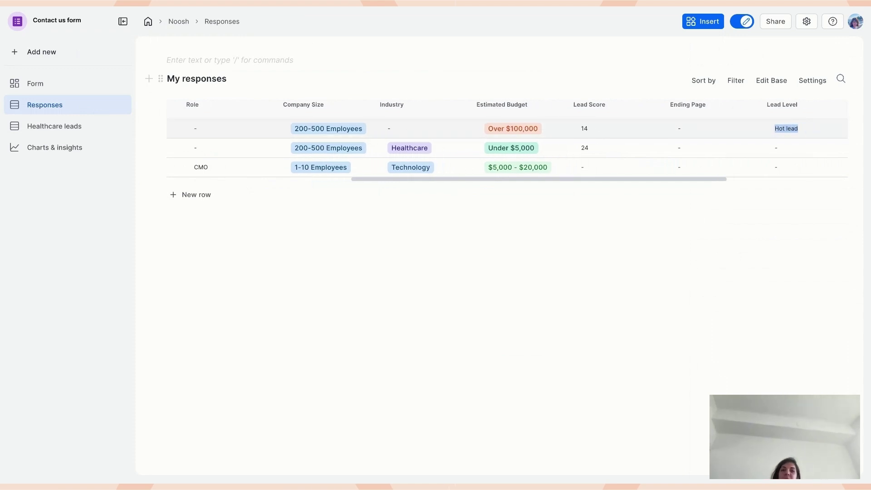
{"action": "left_click_drag", "start_coordinate": [580, 130], "coordinate": [588, 129]}
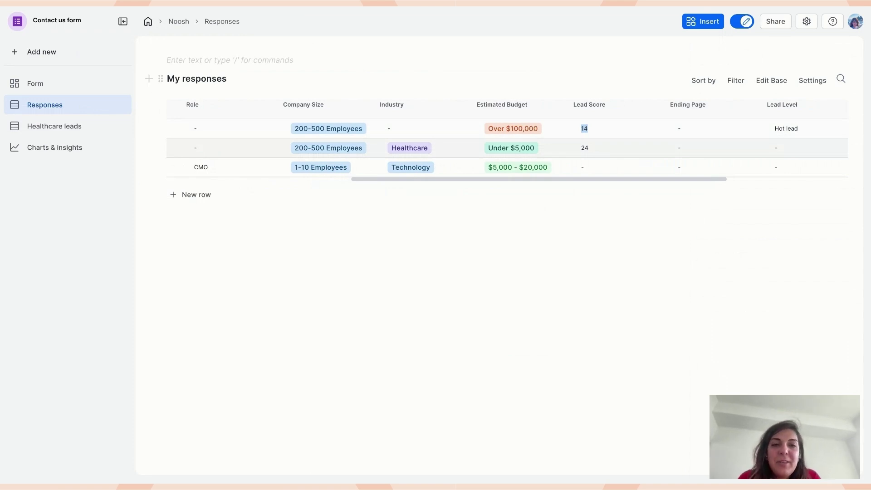
{"action": "left_click", "coordinate": [585, 129]}
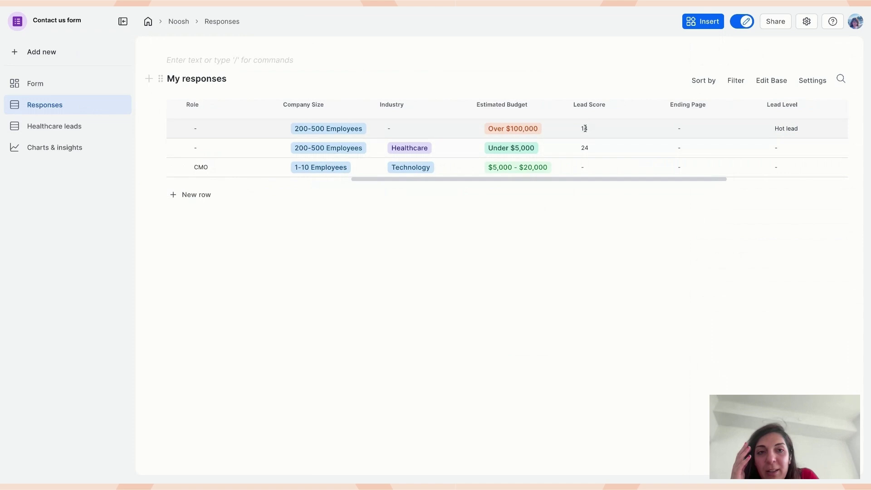